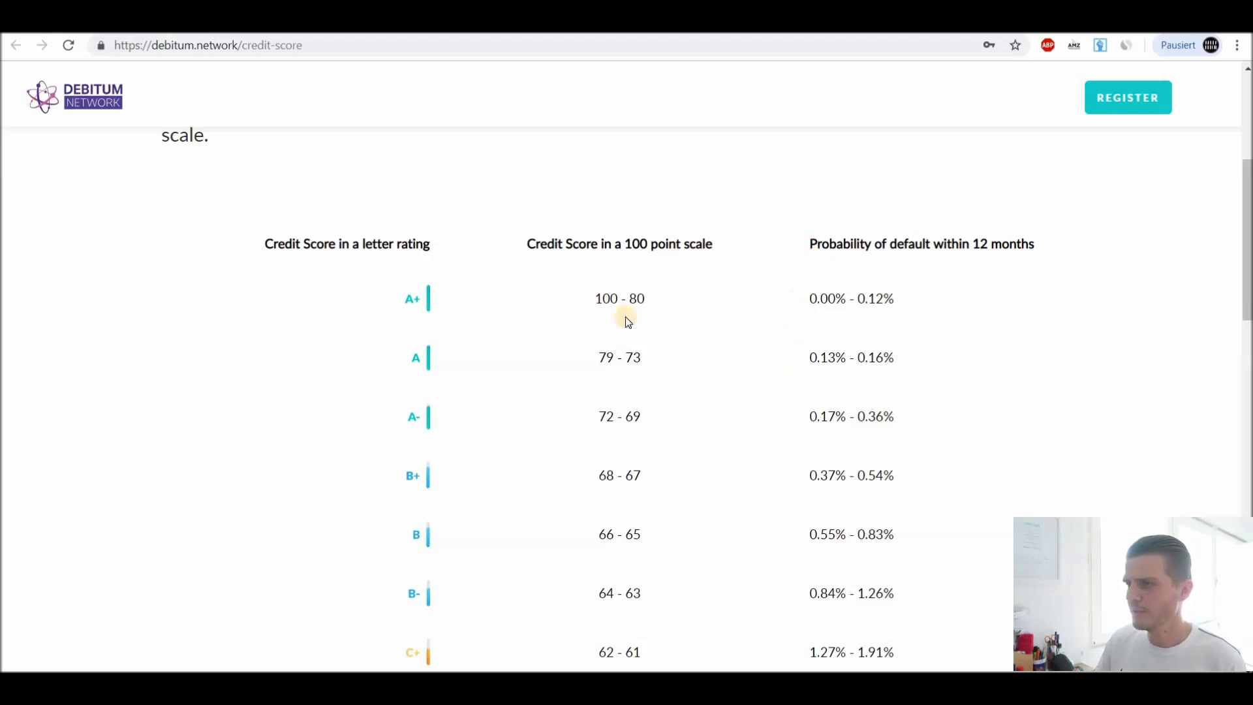
- Examine the credit score table, highlighting the default probability of rating B and the rows for ratings D- to E-
{"action": "scroll", "coordinate": [587, 341], "scroll_direction": "down", "scroll_amount": 1}
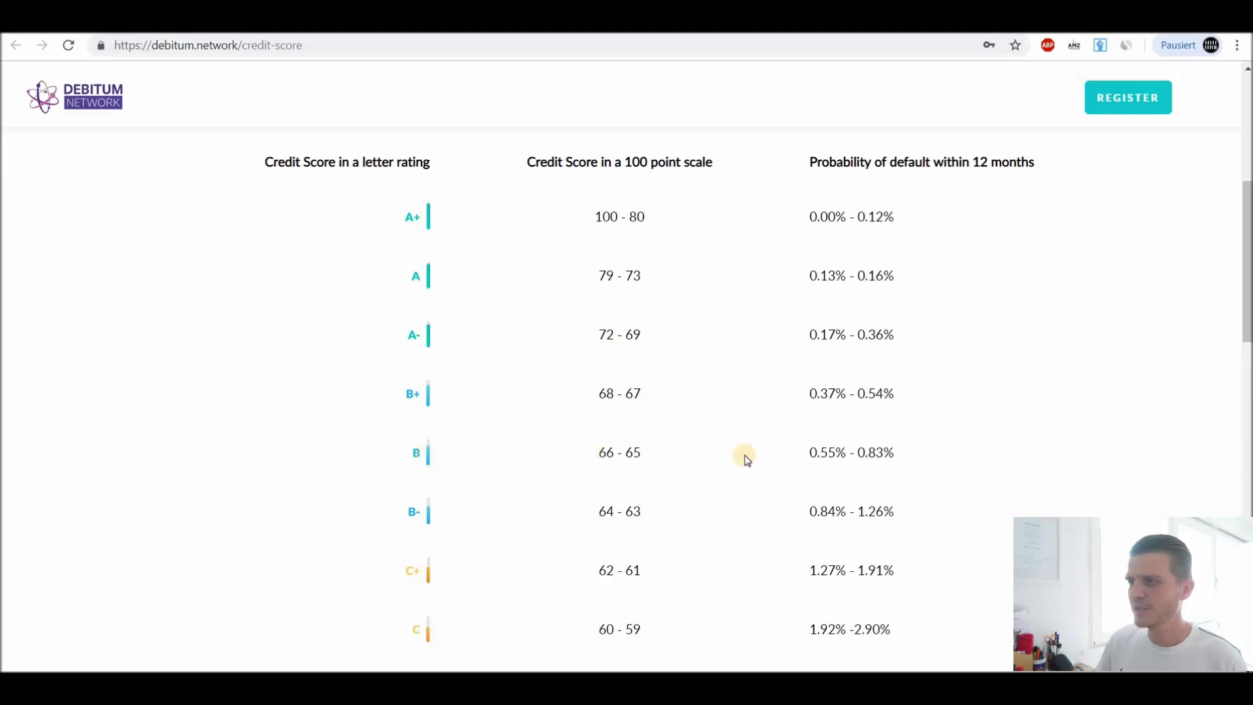
{"action": "left_click_drag", "start_coordinate": [898, 459], "coordinate": [809, 452]}
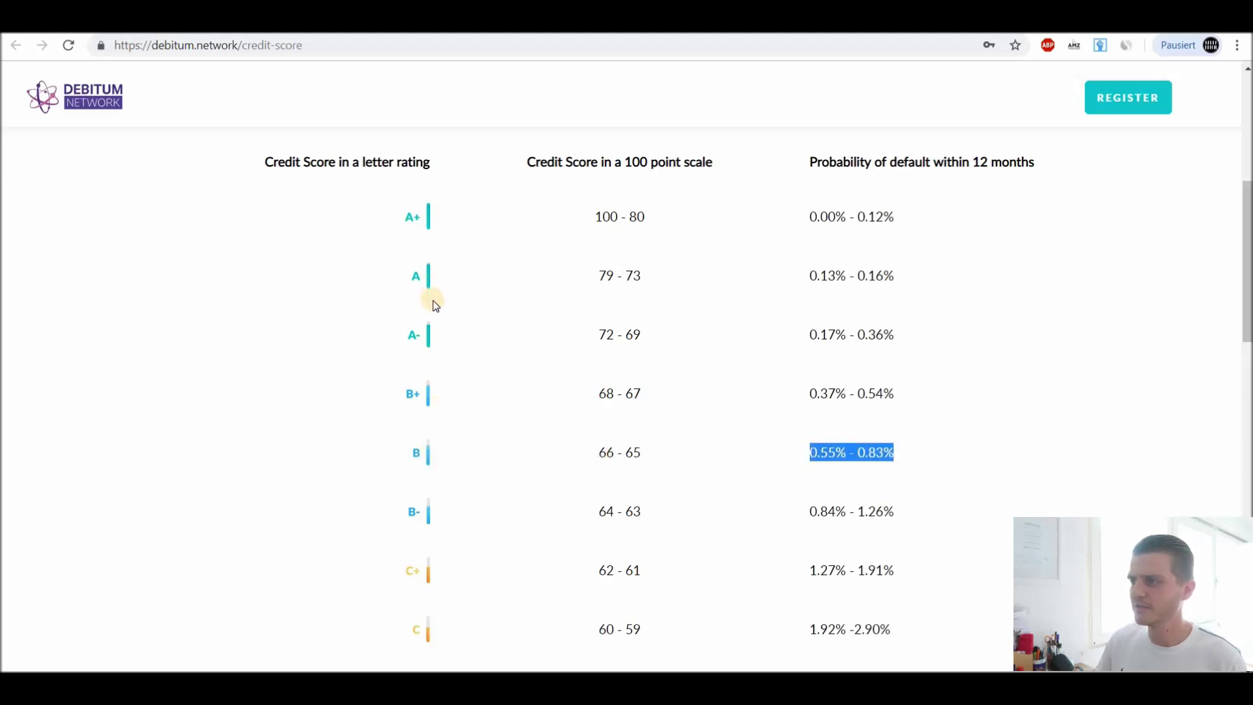
{"action": "left_click", "coordinate": [730, 424]}
{"action": "scroll", "coordinate": [730, 424], "scroll_direction": "down", "scroll_amount": 4}
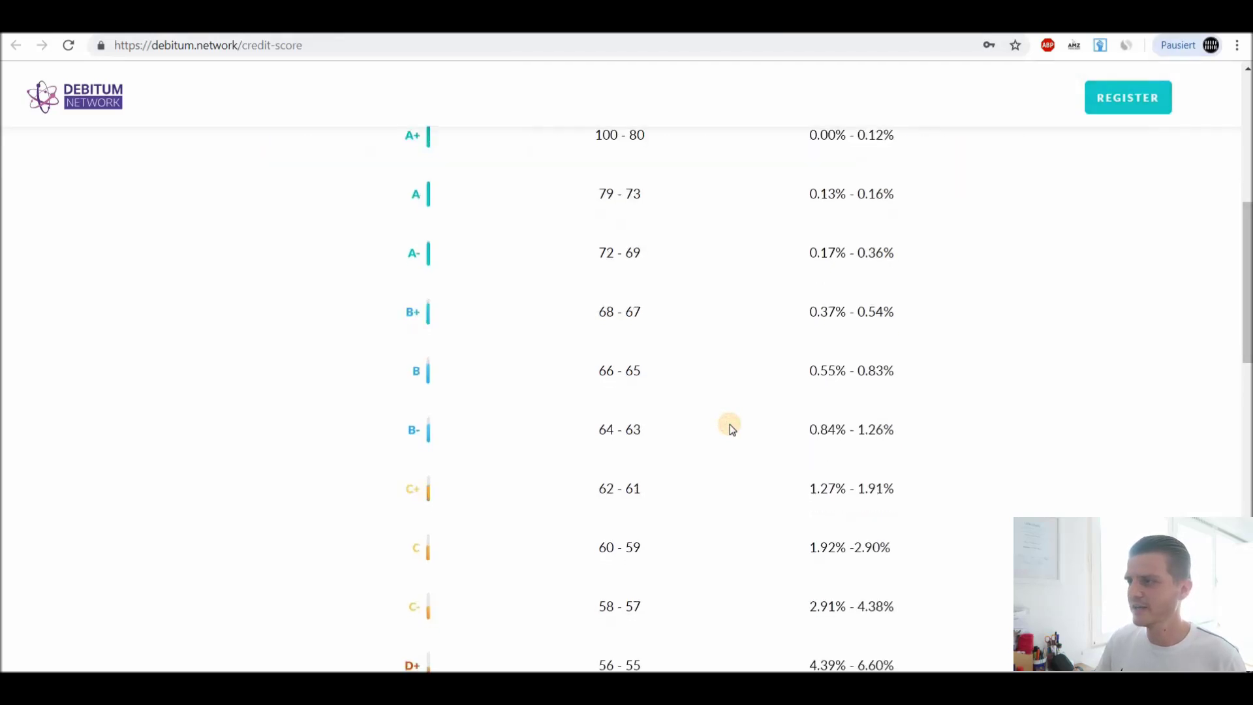
{"action": "scroll", "coordinate": [711, 375], "scroll_direction": "down", "scroll_amount": 1}
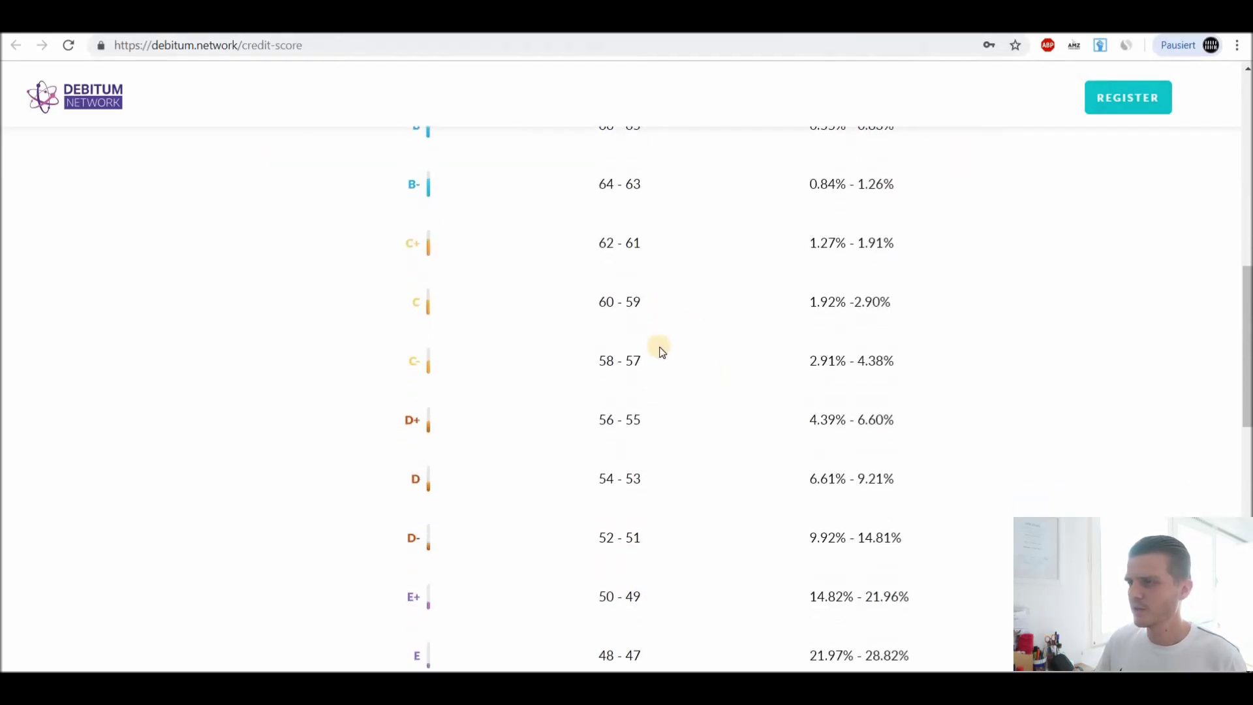
{"action": "scroll", "coordinate": [744, 300], "scroll_direction": "down", "scroll_amount": 1}
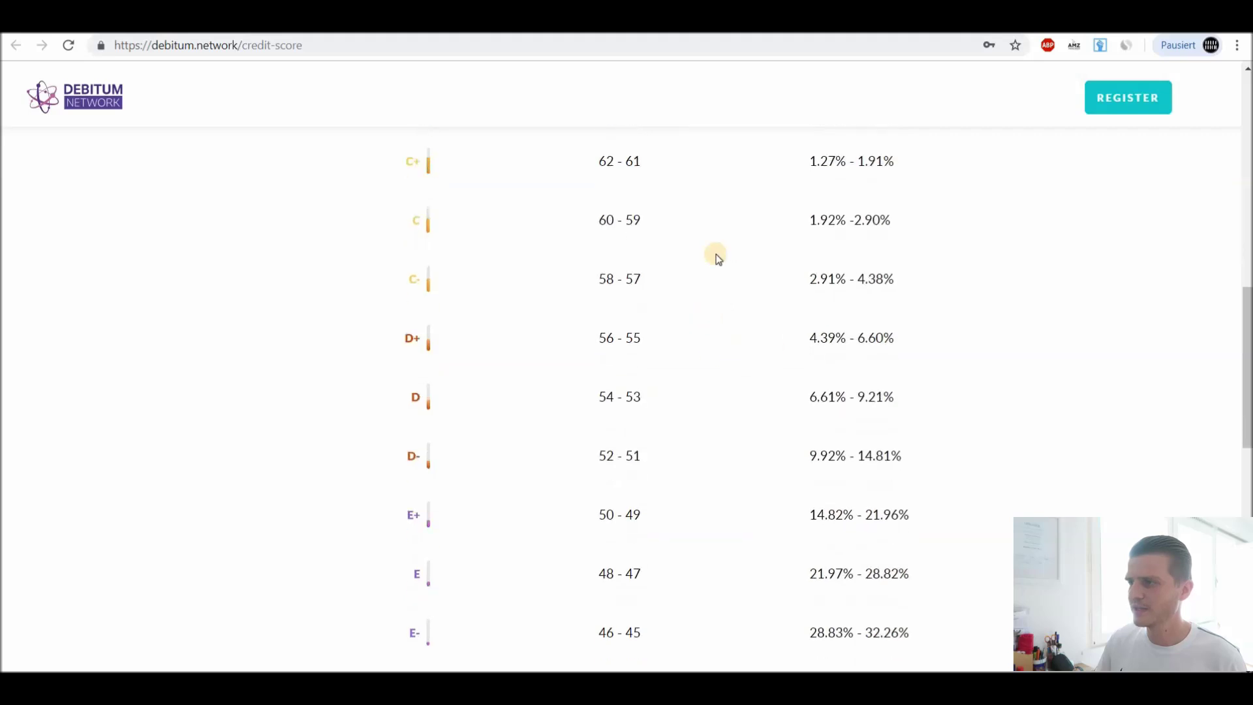
{"action": "scroll", "coordinate": [758, 358], "scroll_direction": "down", "scroll_amount": 1}
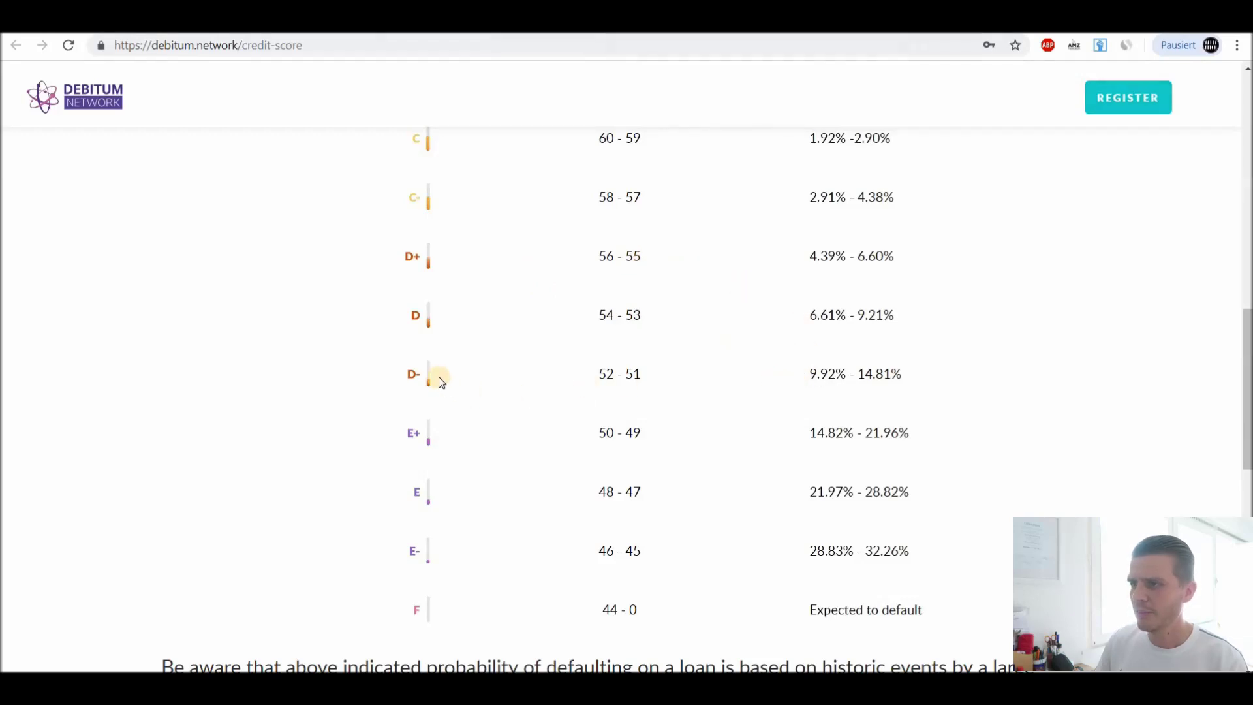
{"action": "scroll", "coordinate": [441, 382], "scroll_direction": "down", "scroll_amount": 1}
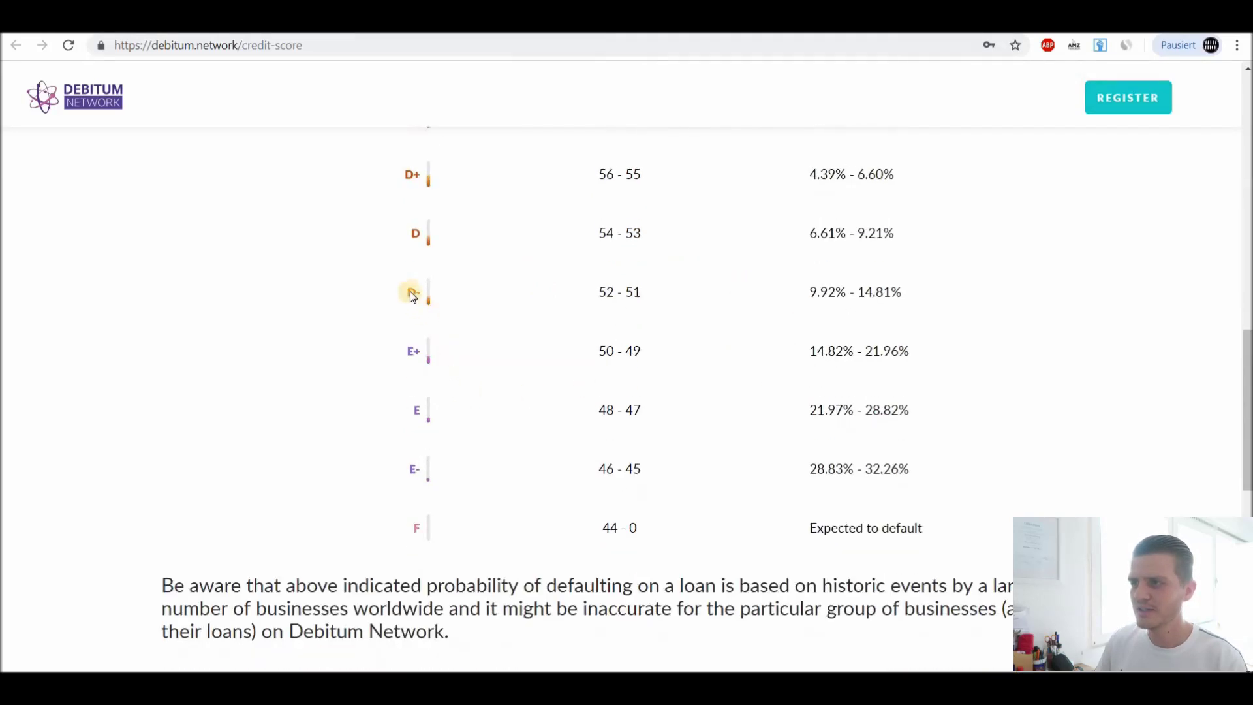
{"action": "left_click_drag", "start_coordinate": [531, 296], "coordinate": [945, 468]}
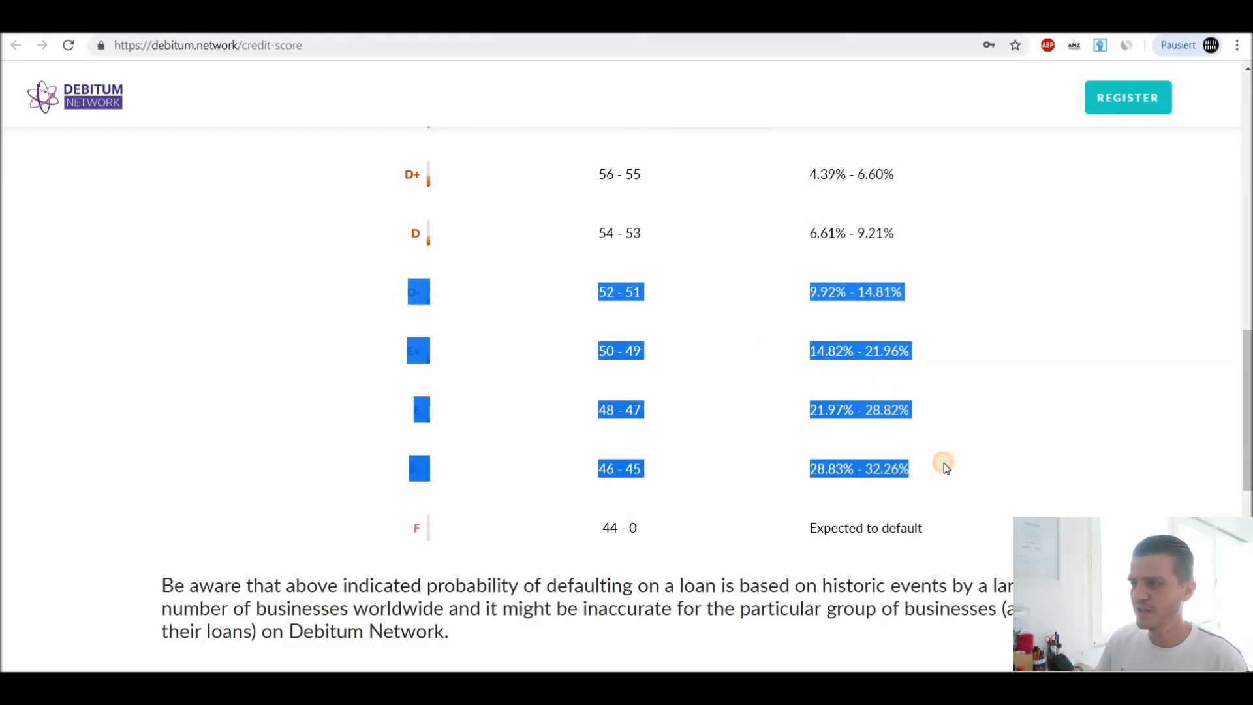
{"action": "left_click_drag", "start_coordinate": [955, 502], "coordinate": [956, 503]}
{"action": "left_click", "coordinate": [933, 445]}
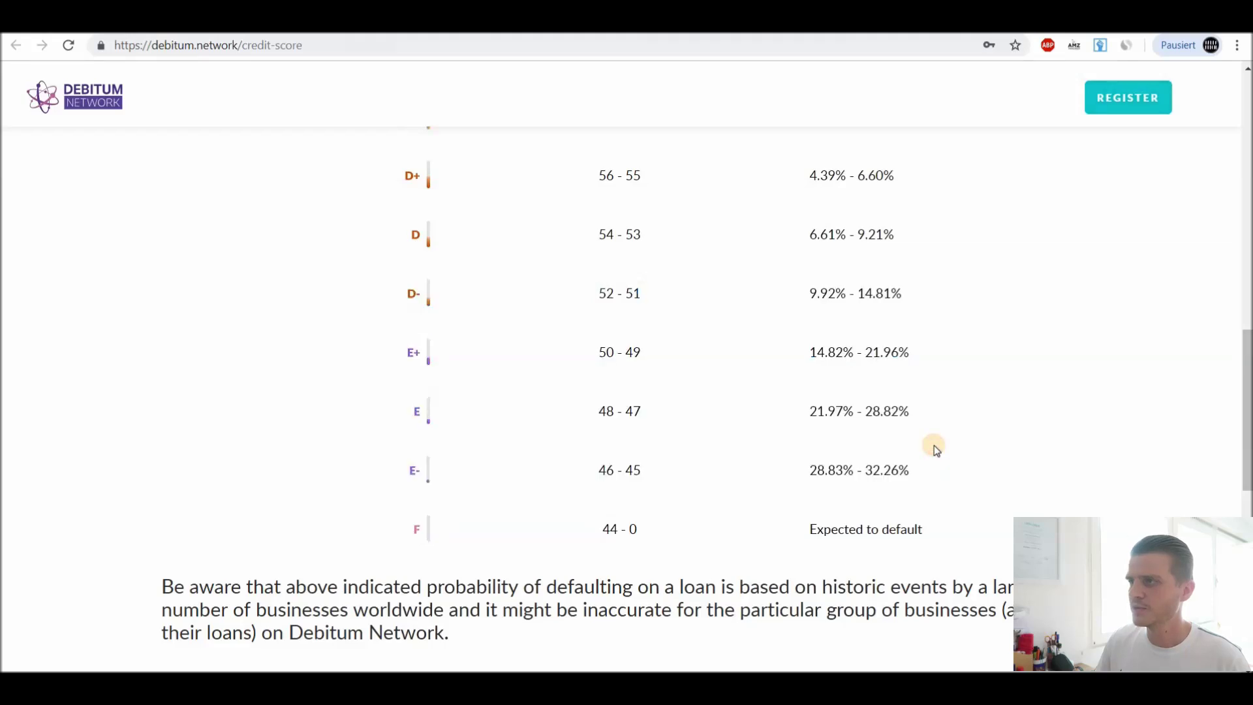
- Close the credit score page and return to the asset preview
{"action": "scroll", "coordinate": [934, 445], "scroll_direction": "up", "scroll_amount": 5}
{"action": "scroll", "coordinate": [926, 330], "scroll_direction": "up", "scroll_amount": 8}
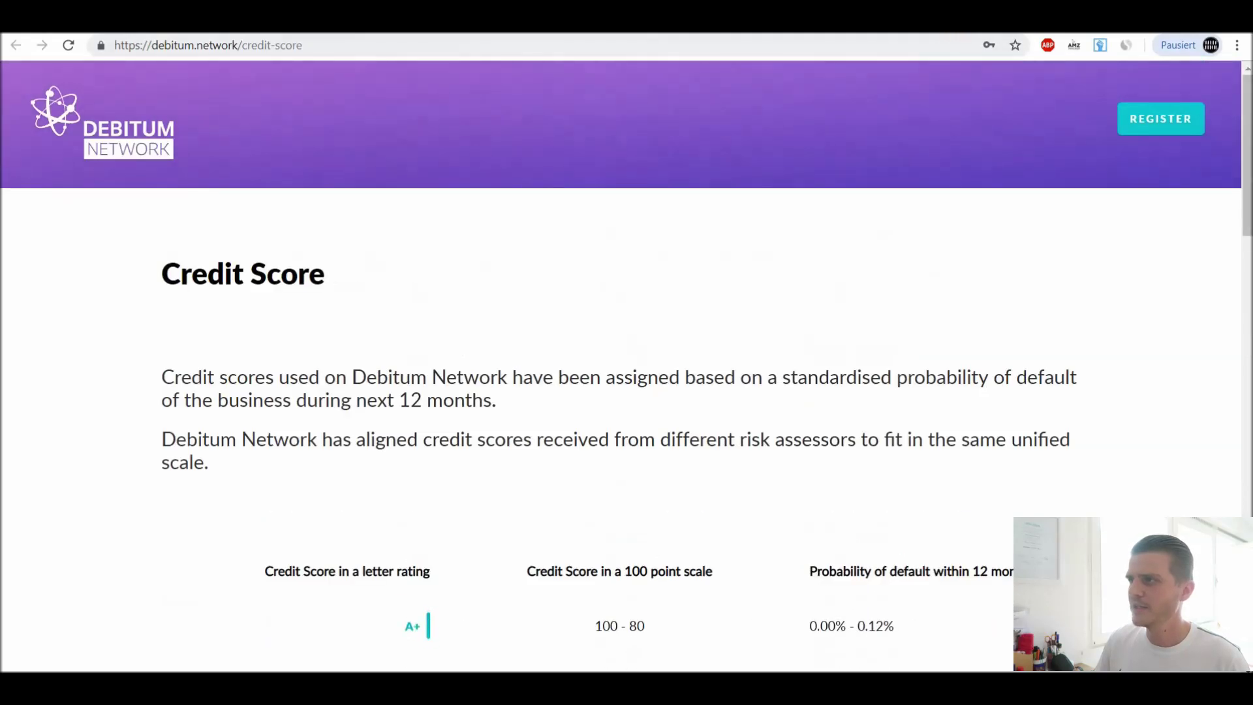
{"action": "key", "text": "ctrl+w"}
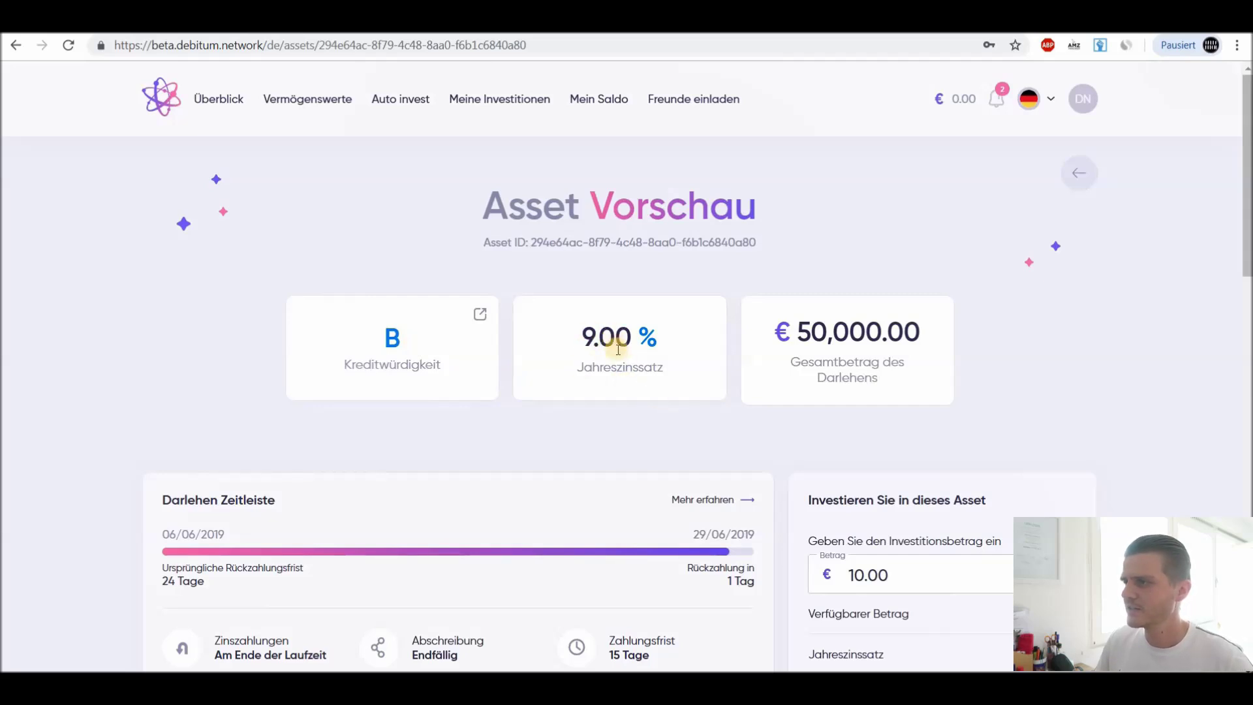
- Examine the asset's key figures and loan timeline, highlighting the start date, original repayment term and repayment date
{"action": "scroll", "coordinate": [787, 379], "scroll_direction": "down", "scroll_amount": 2}
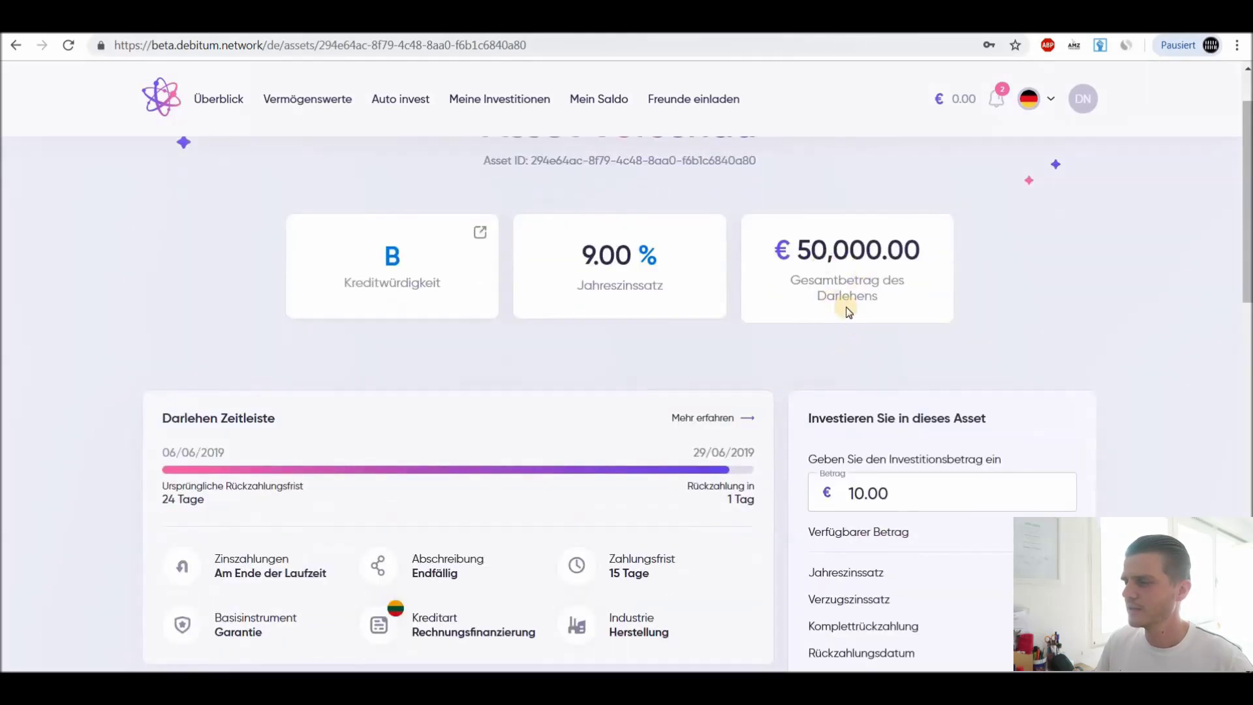
{"action": "scroll", "coordinate": [95, 409], "scroll_direction": "down", "scroll_amount": 2}
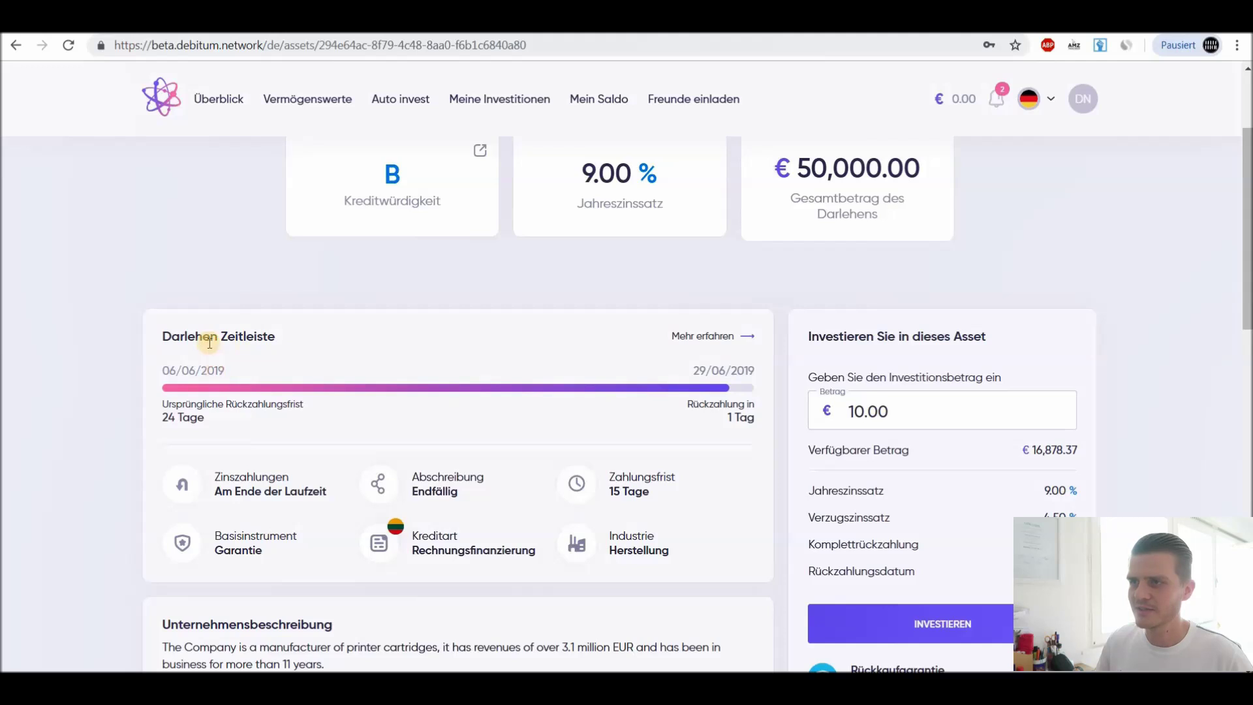
{"action": "left_click_drag", "start_coordinate": [226, 370], "coordinate": [195, 370]}
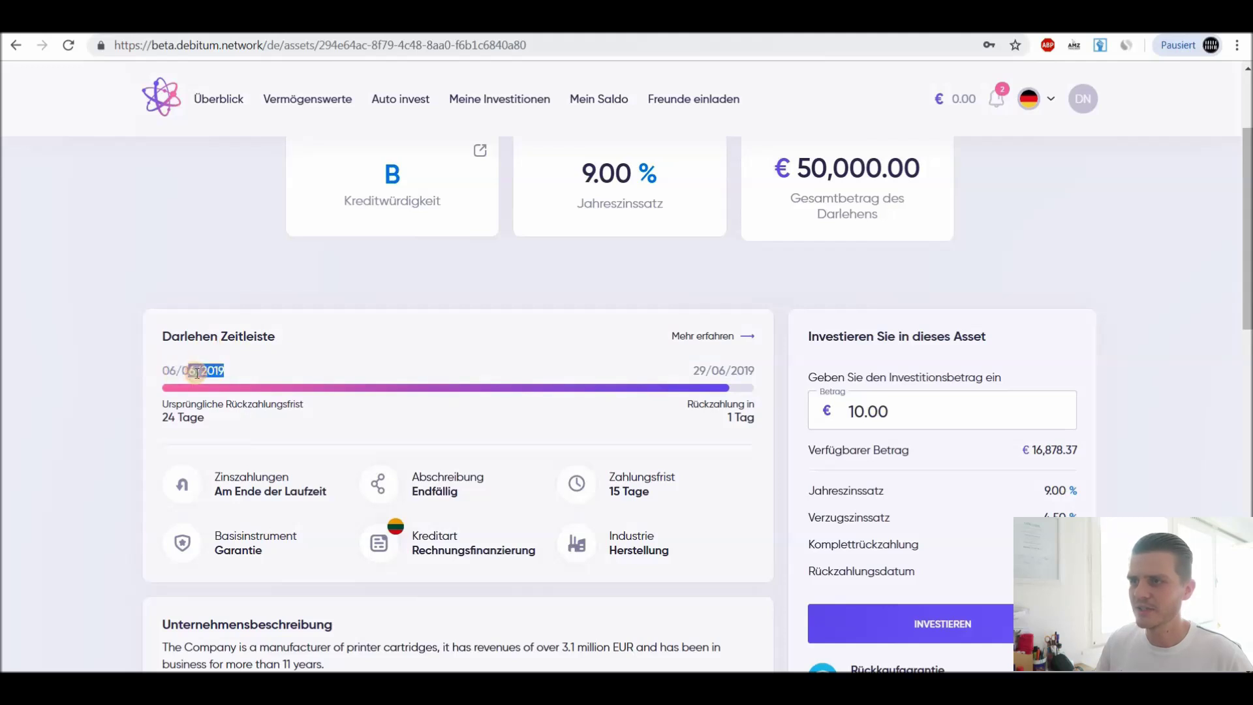
{"action": "left_click", "coordinate": [173, 370]}
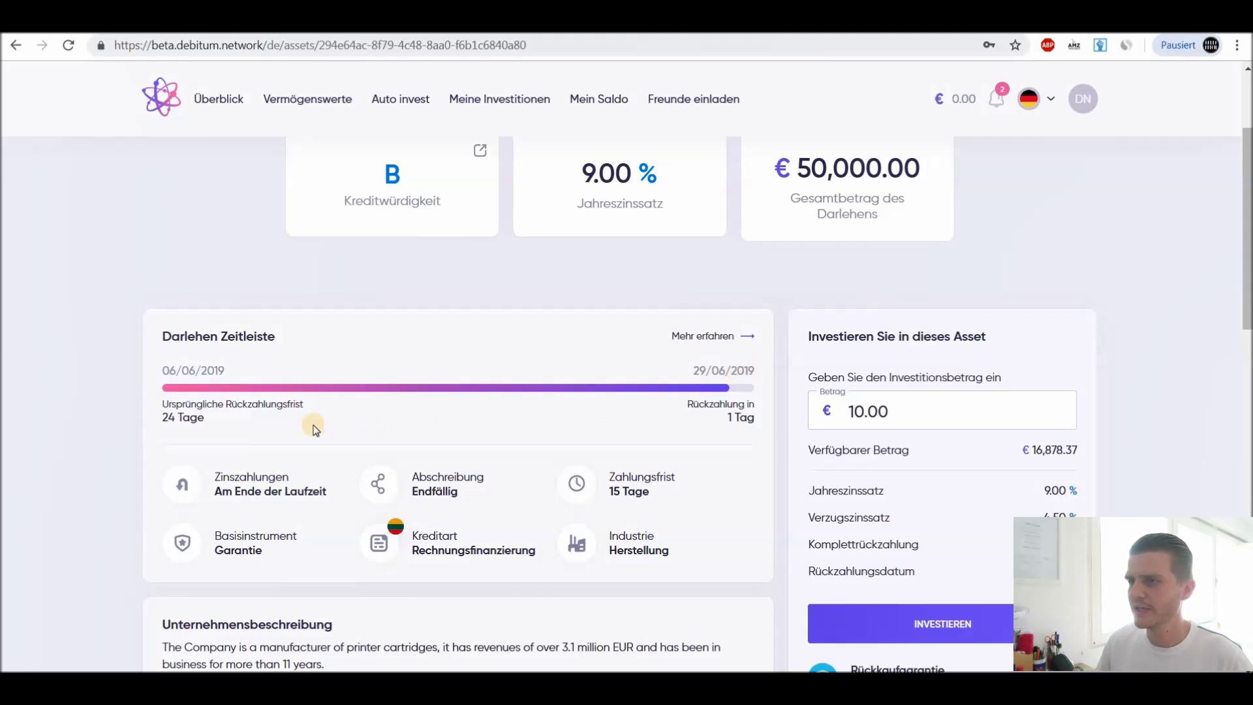
{"action": "left_click_drag", "start_coordinate": [196, 418], "coordinate": [167, 416]}
{"action": "left_click", "coordinate": [166, 417]}
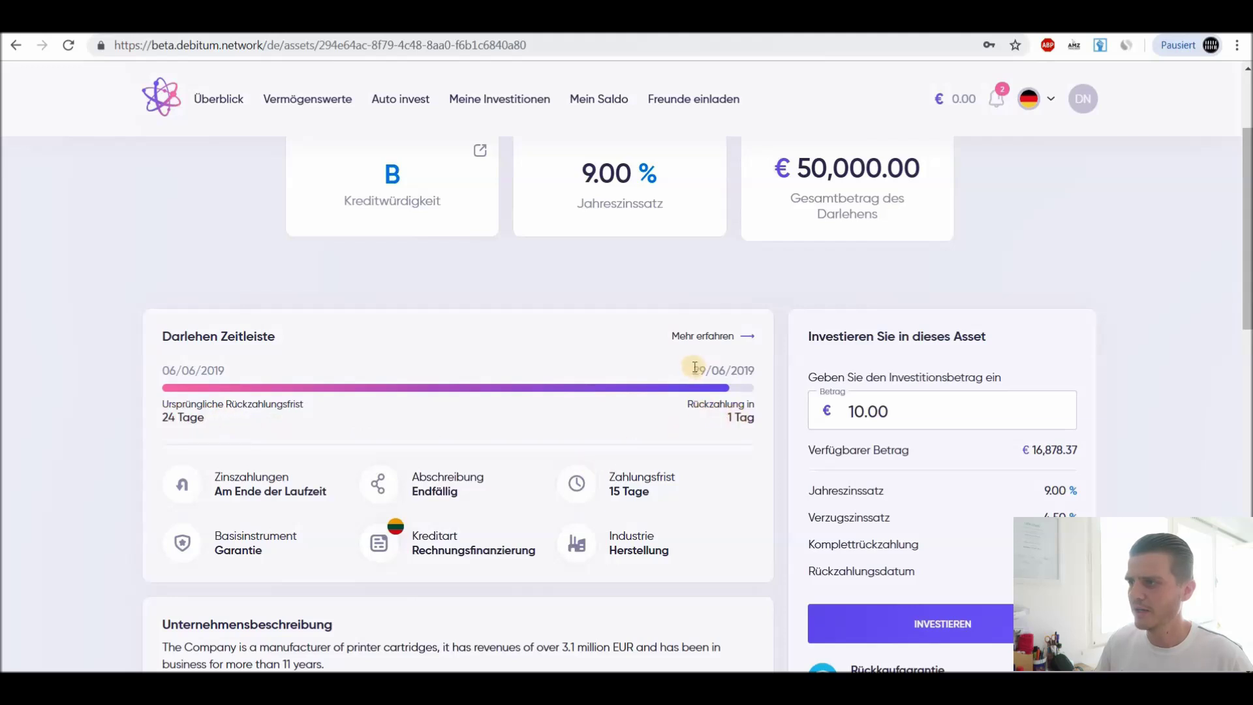
{"action": "left_click_drag", "start_coordinate": [696, 371], "coordinate": [755, 367]}
{"action": "left_click", "coordinate": [758, 415]}
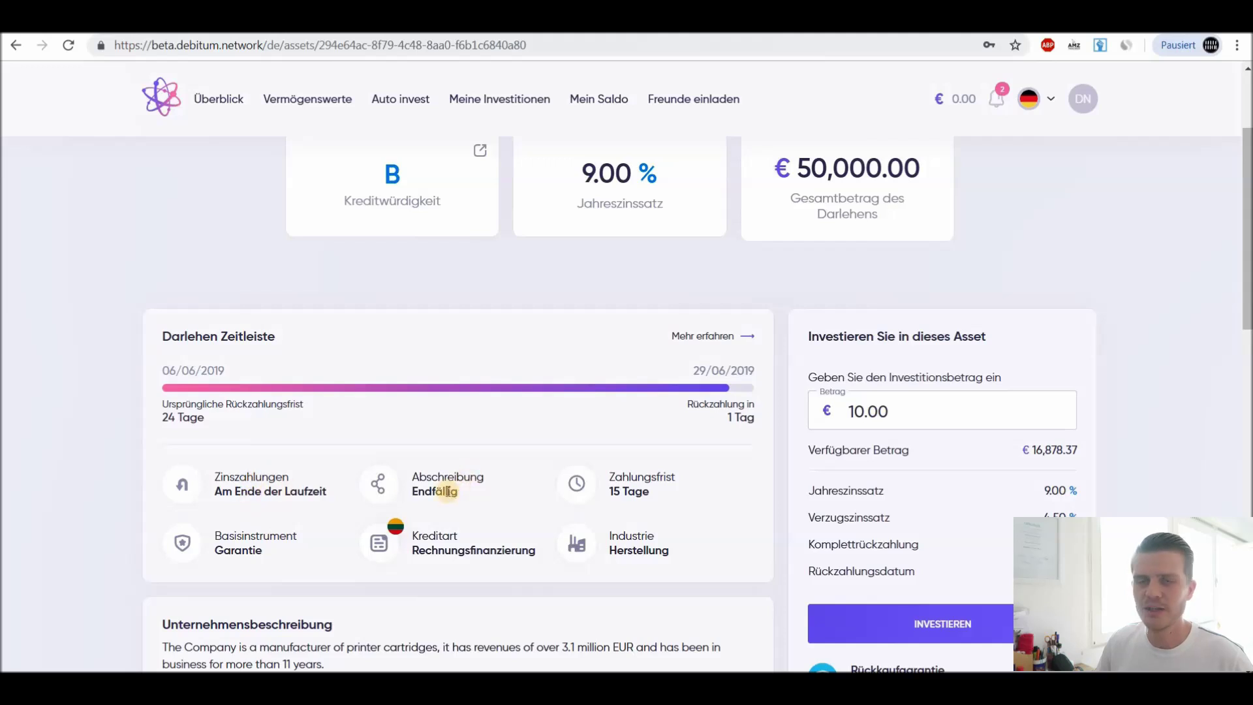
- Review the asset's loan conditions, investment terms and company description
{"action": "scroll", "coordinate": [456, 487], "scroll_direction": "down", "scroll_amount": 2}
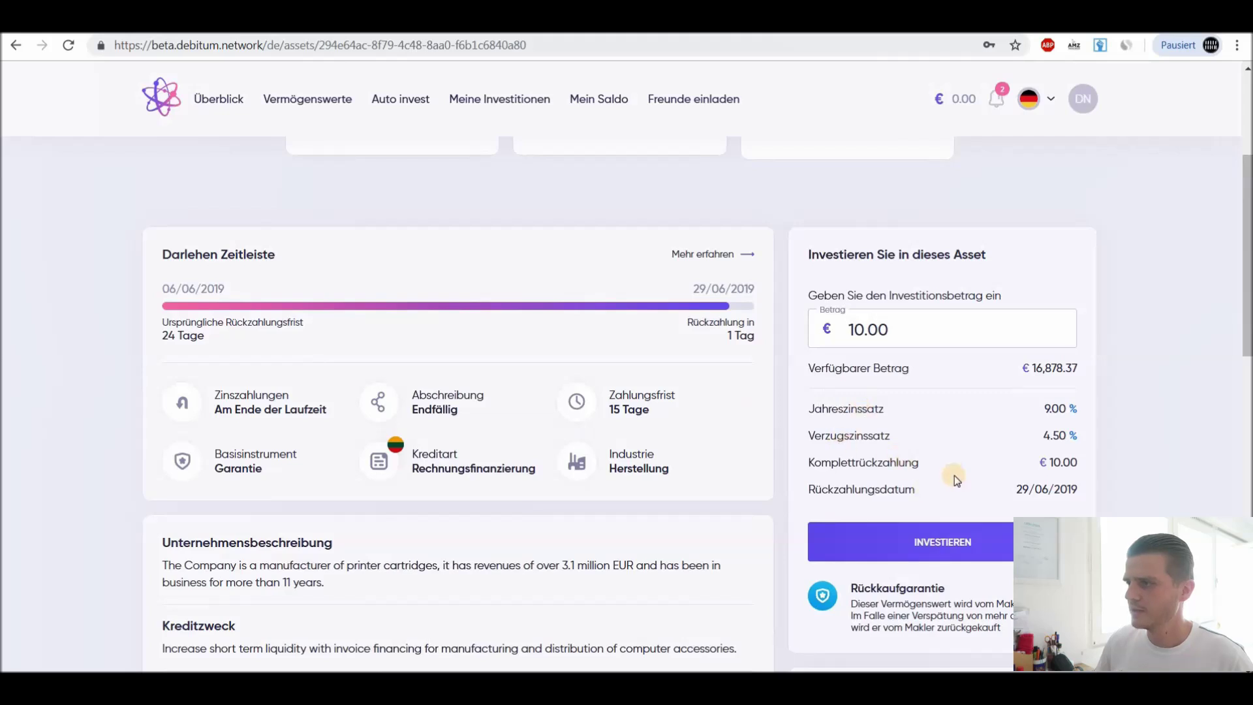
{"action": "scroll", "coordinate": [665, 424], "scroll_direction": "down", "scroll_amount": 1}
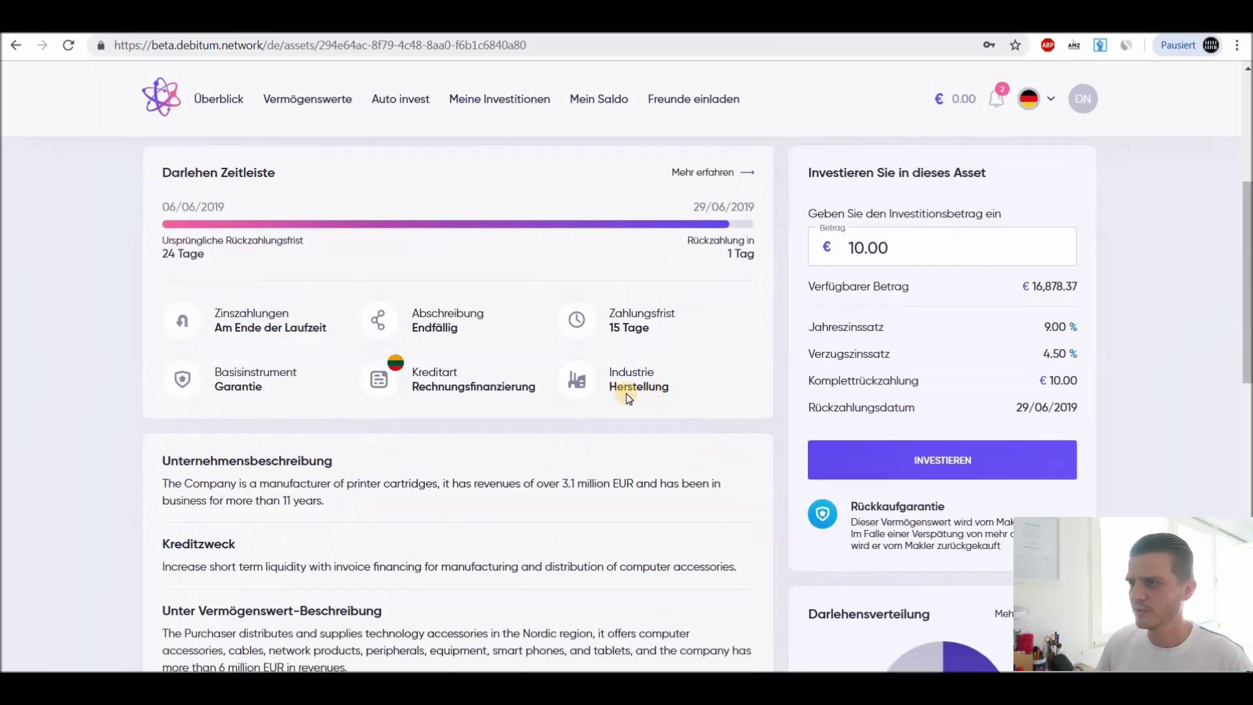
{"action": "scroll", "coordinate": [541, 404], "scroll_direction": "down", "scroll_amount": 1}
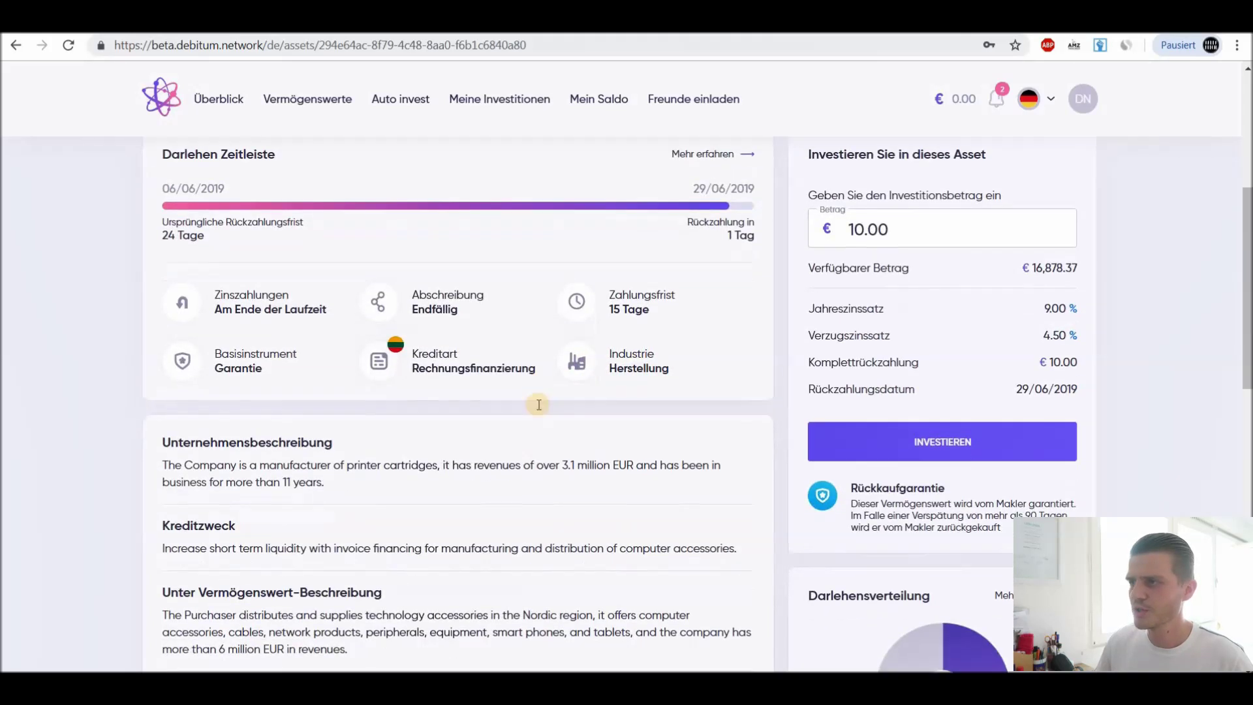
{"action": "scroll", "coordinate": [509, 336], "scroll_direction": "down", "scroll_amount": 1}
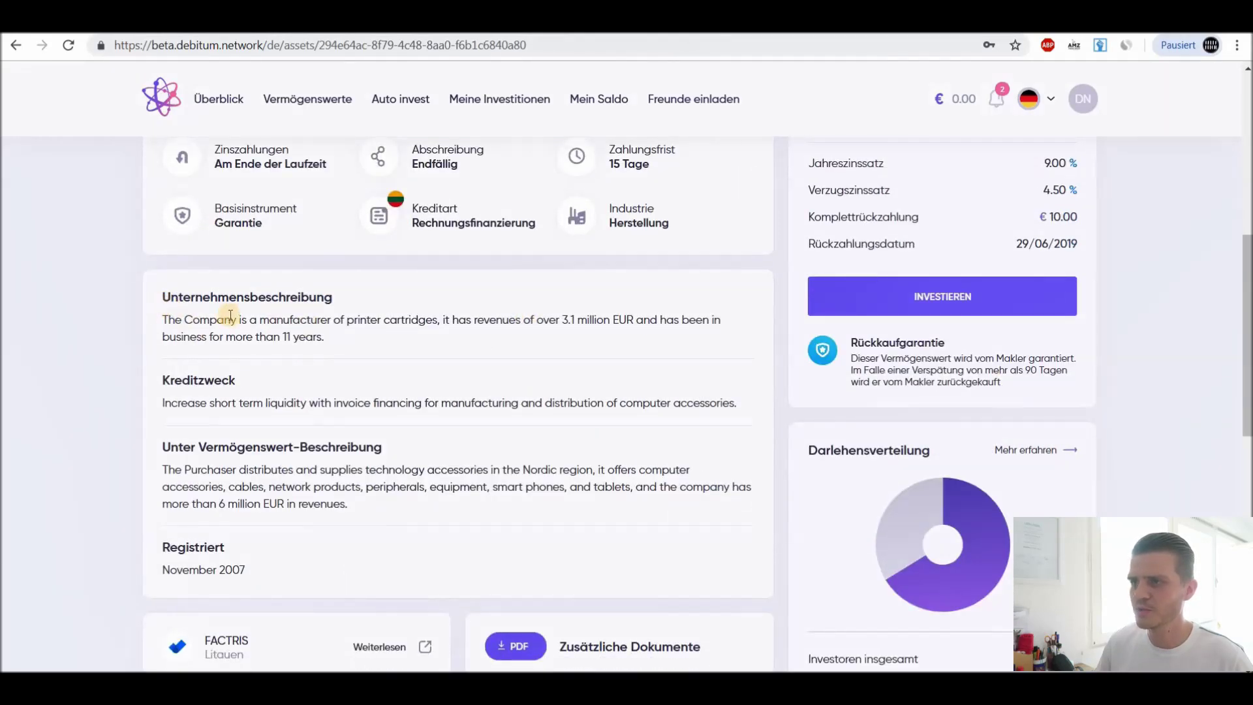
{"action": "scroll", "coordinate": [362, 370], "scroll_direction": "up", "scroll_amount": 3}
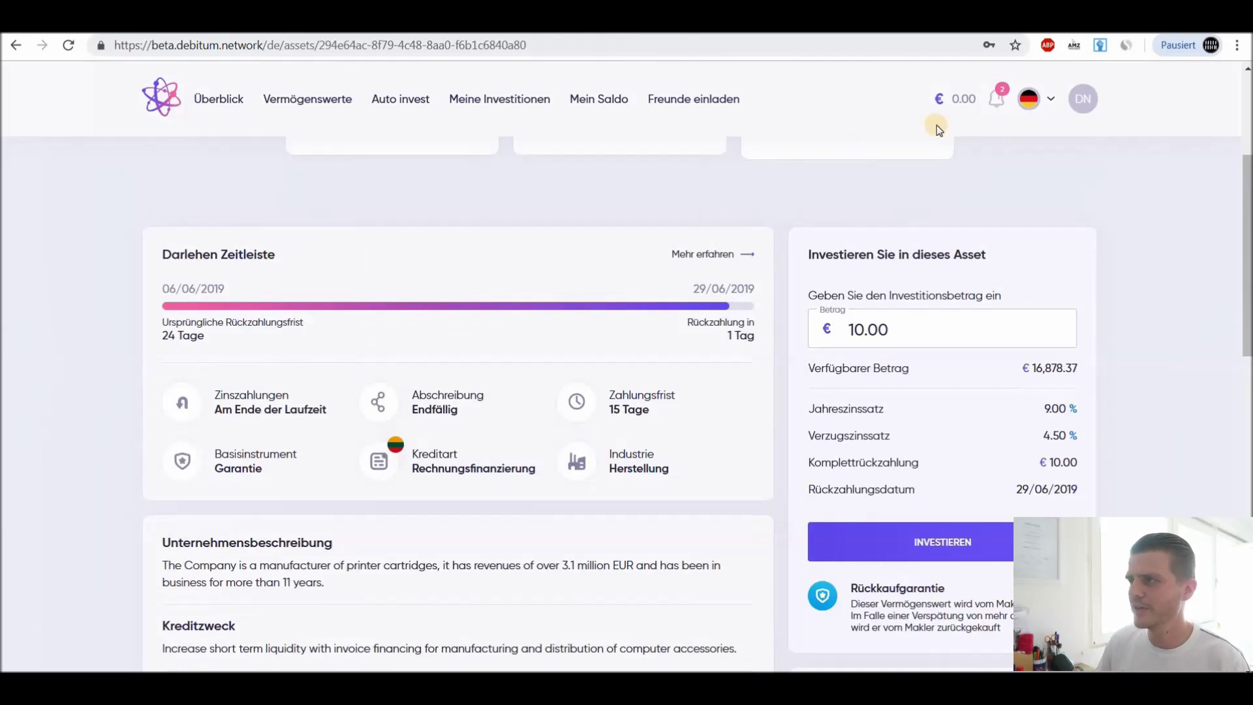
{"action": "left_click", "coordinate": [1048, 100]}
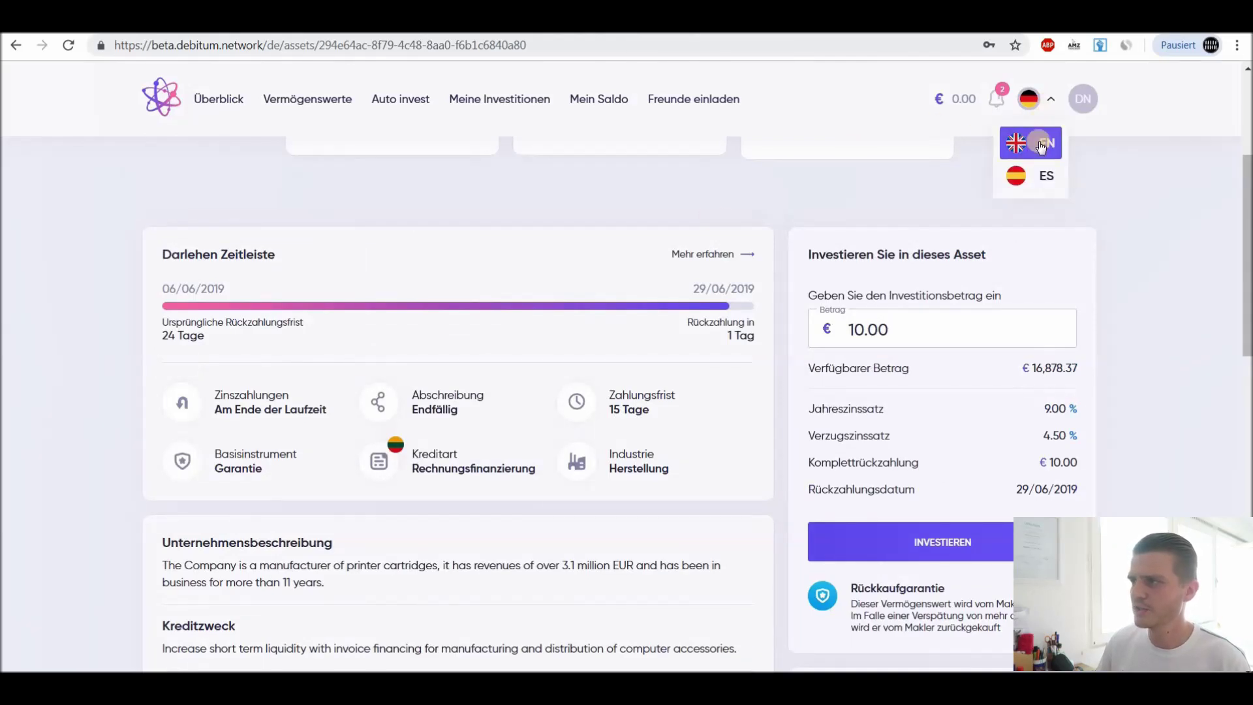
{"action": "left_click", "coordinate": [83, 396]}
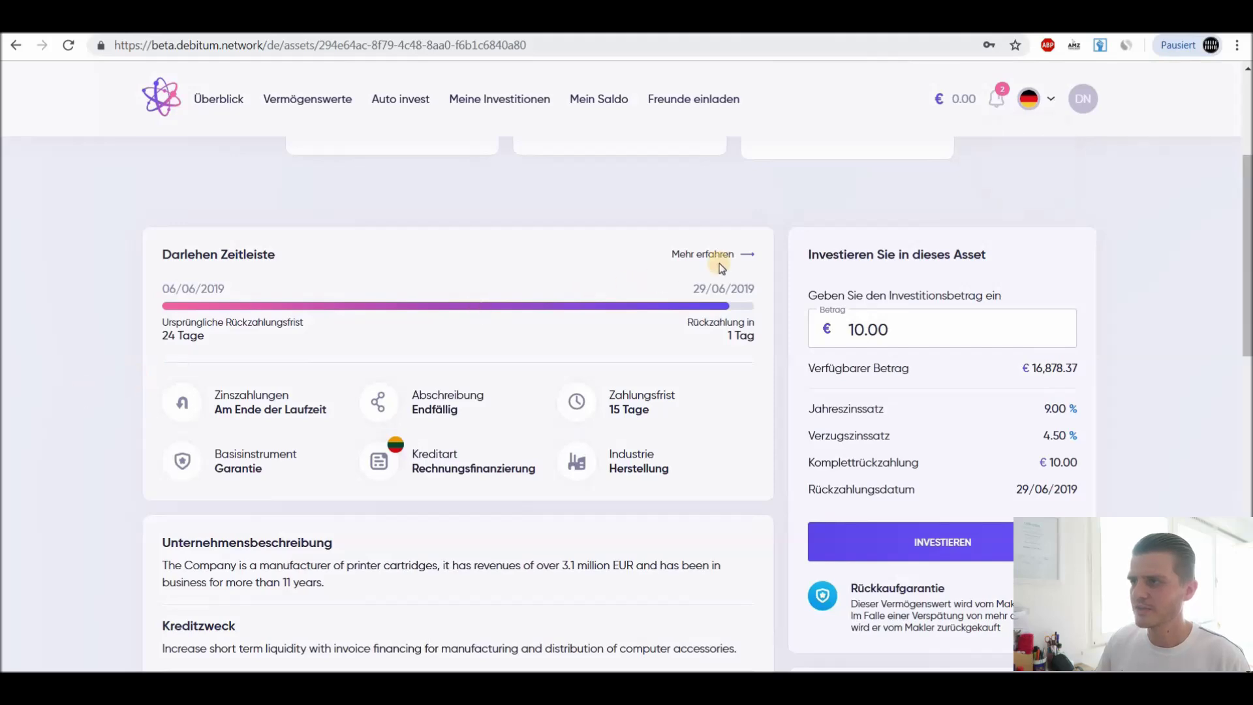
- Show the detailed explanations of the loan timeline terms, read them and return to the timeline overview
{"action": "left_click", "coordinate": [722, 254]}
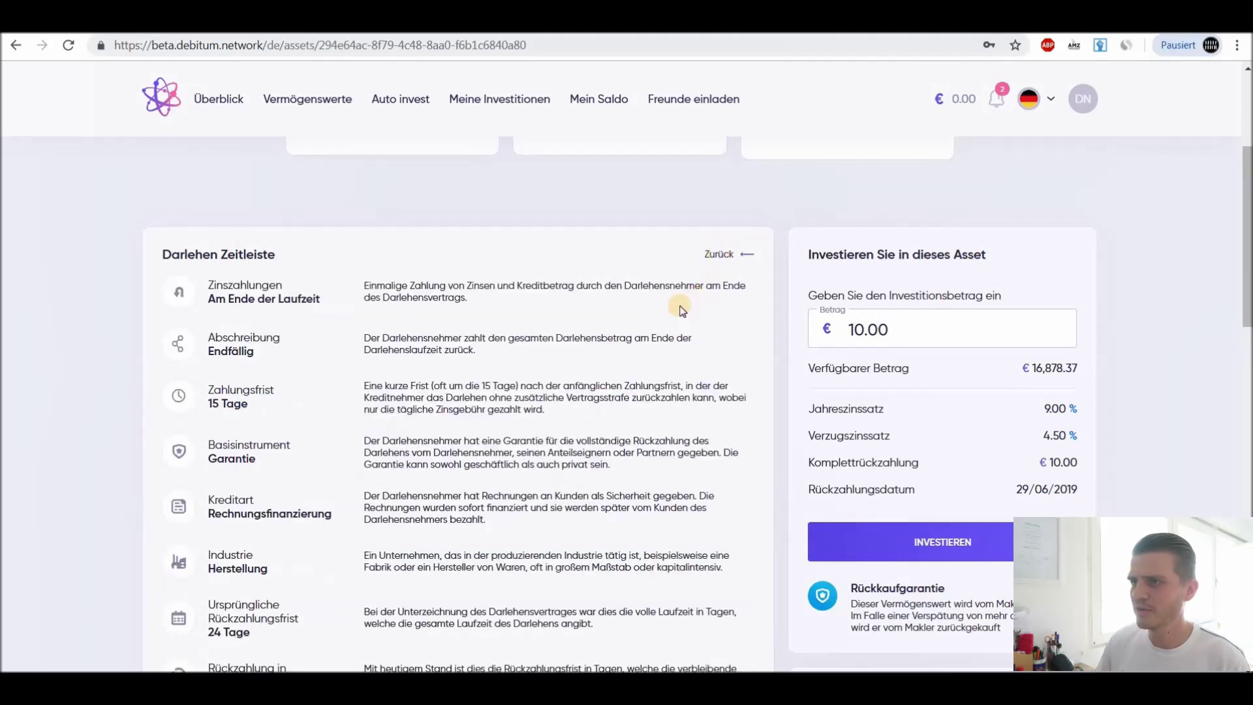
{"action": "scroll", "coordinate": [678, 312], "scroll_direction": "down", "scroll_amount": 1}
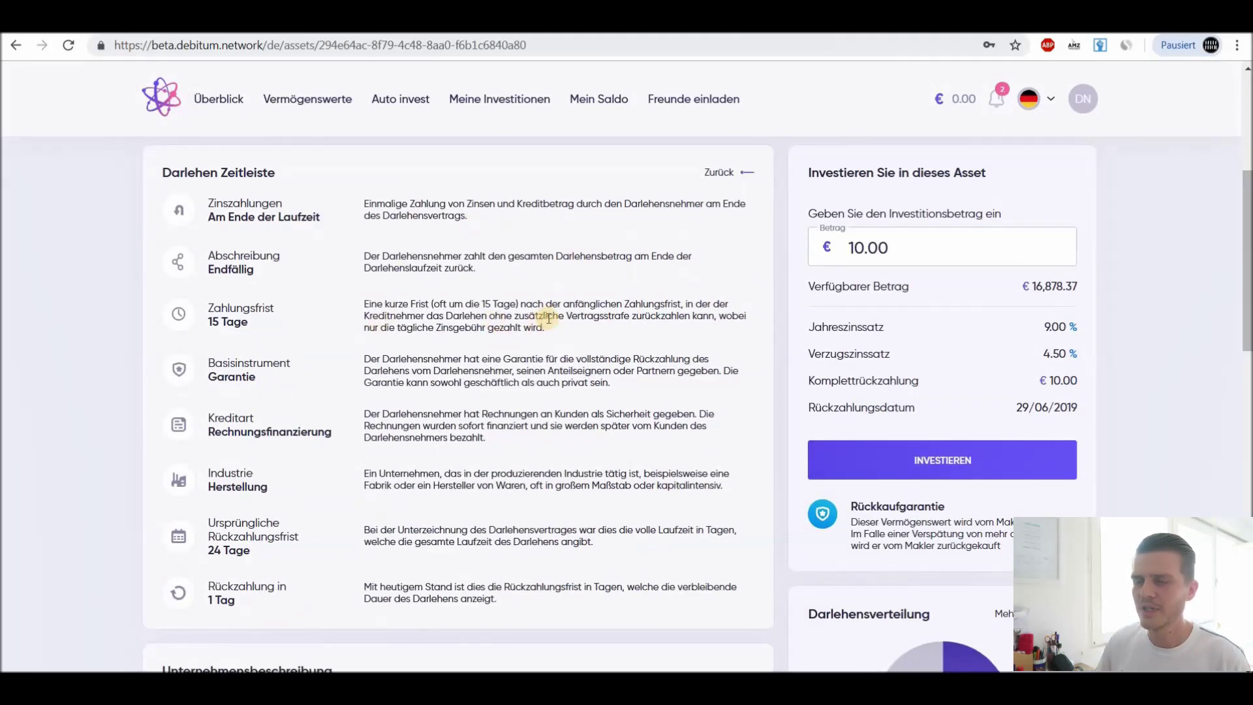
{"action": "left_click", "coordinate": [730, 181]}
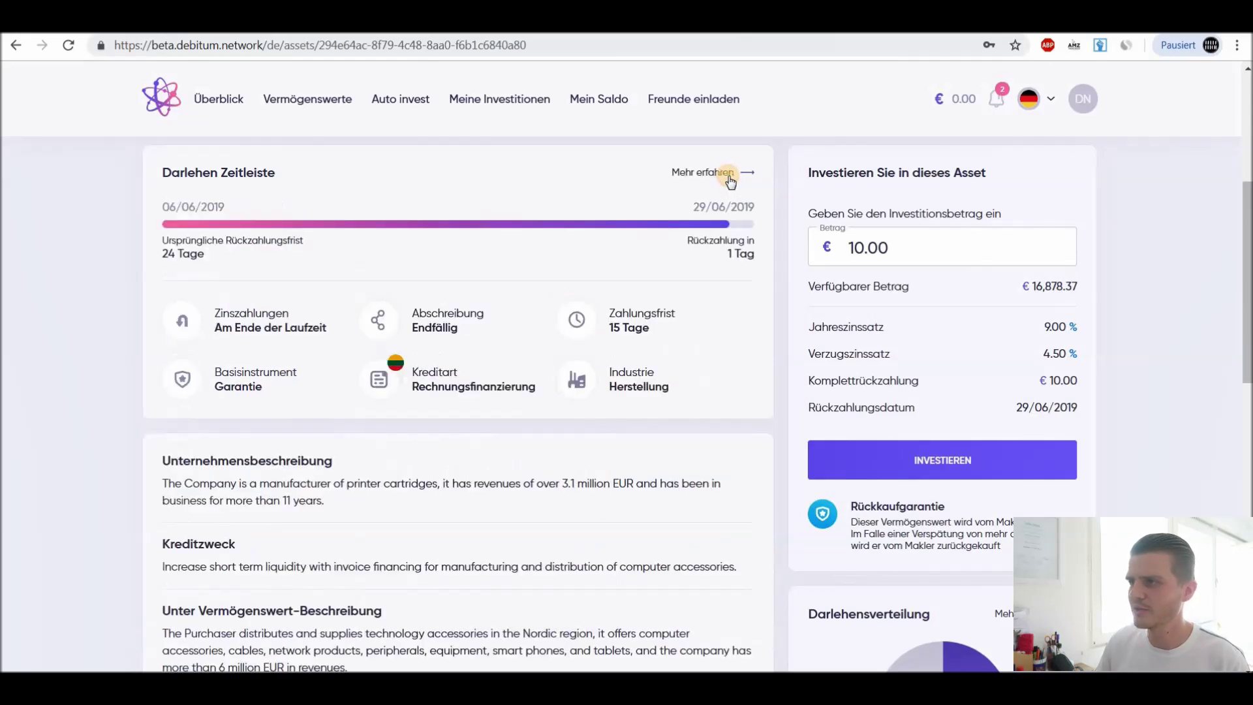
- Review the company description, loan purpose and underlying asset description, and inspect both shares of the loan distribution chart
{"action": "scroll", "coordinate": [449, 365], "scroll_direction": "down", "scroll_amount": 1}
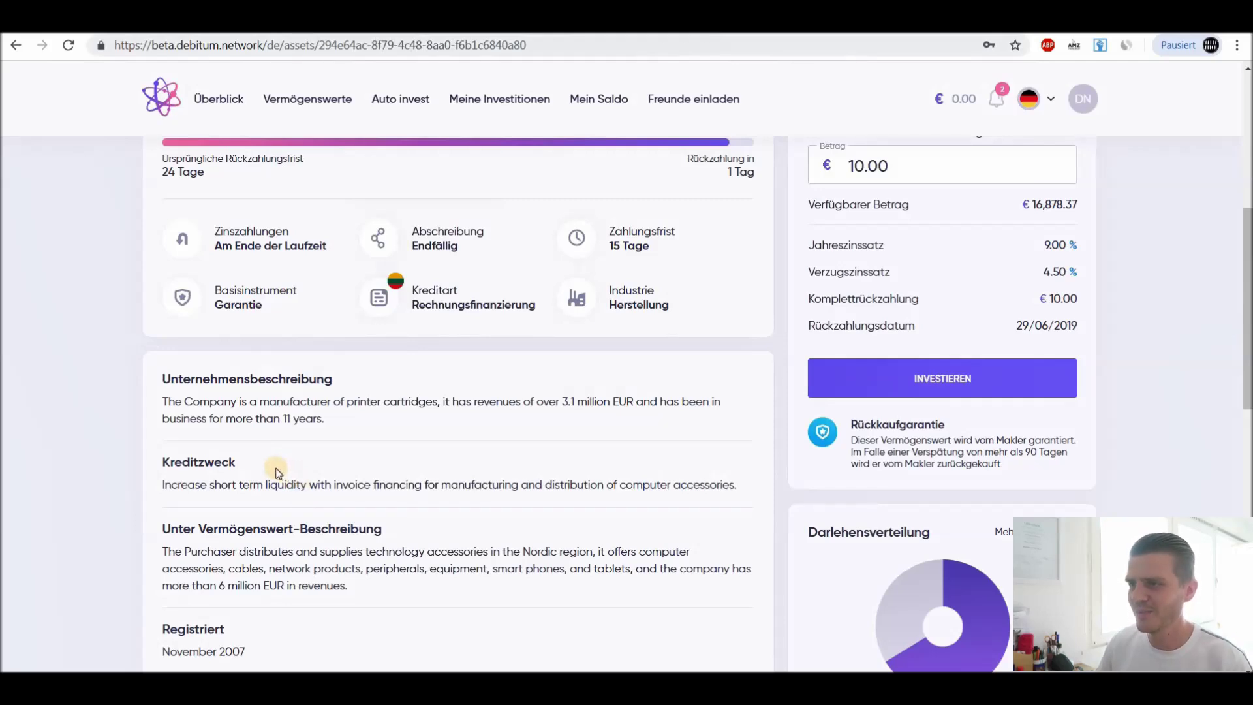
{"action": "scroll", "coordinate": [451, 421], "scroll_direction": "down", "scroll_amount": 3}
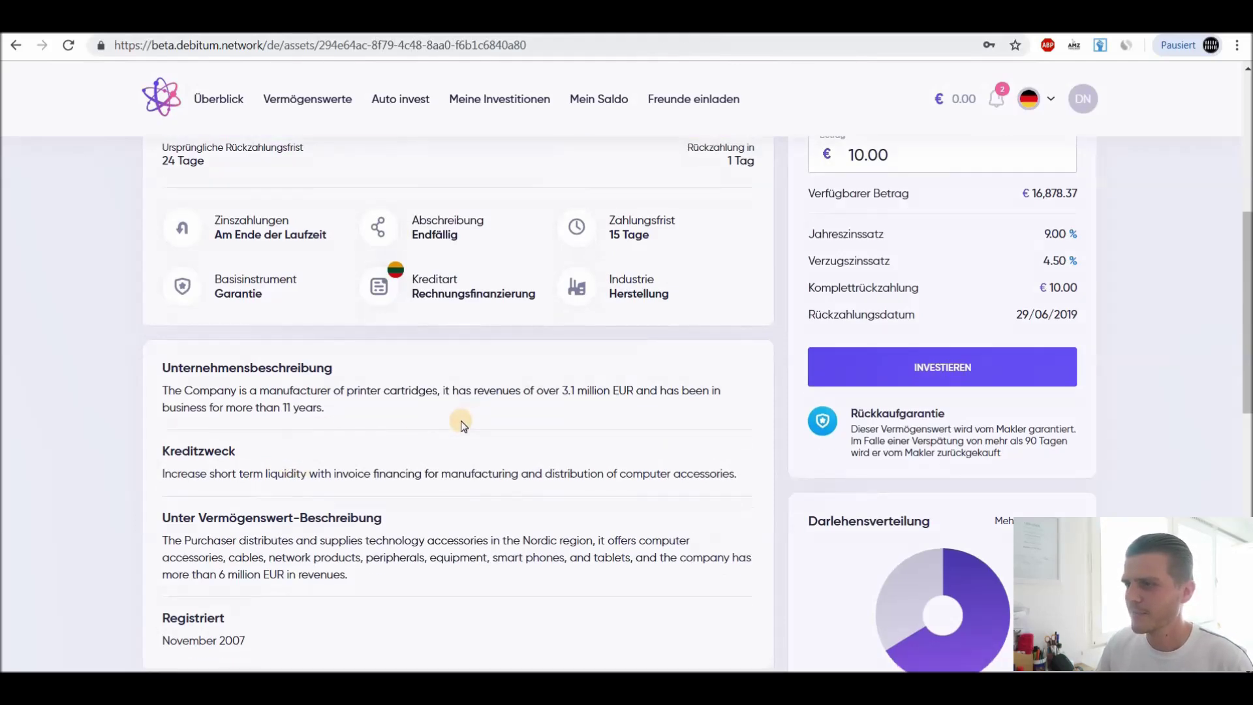
{"action": "scroll", "coordinate": [460, 424], "scroll_direction": "down", "scroll_amount": 1}
{"action": "scroll", "coordinate": [461, 294], "scroll_direction": "up", "scroll_amount": 2}
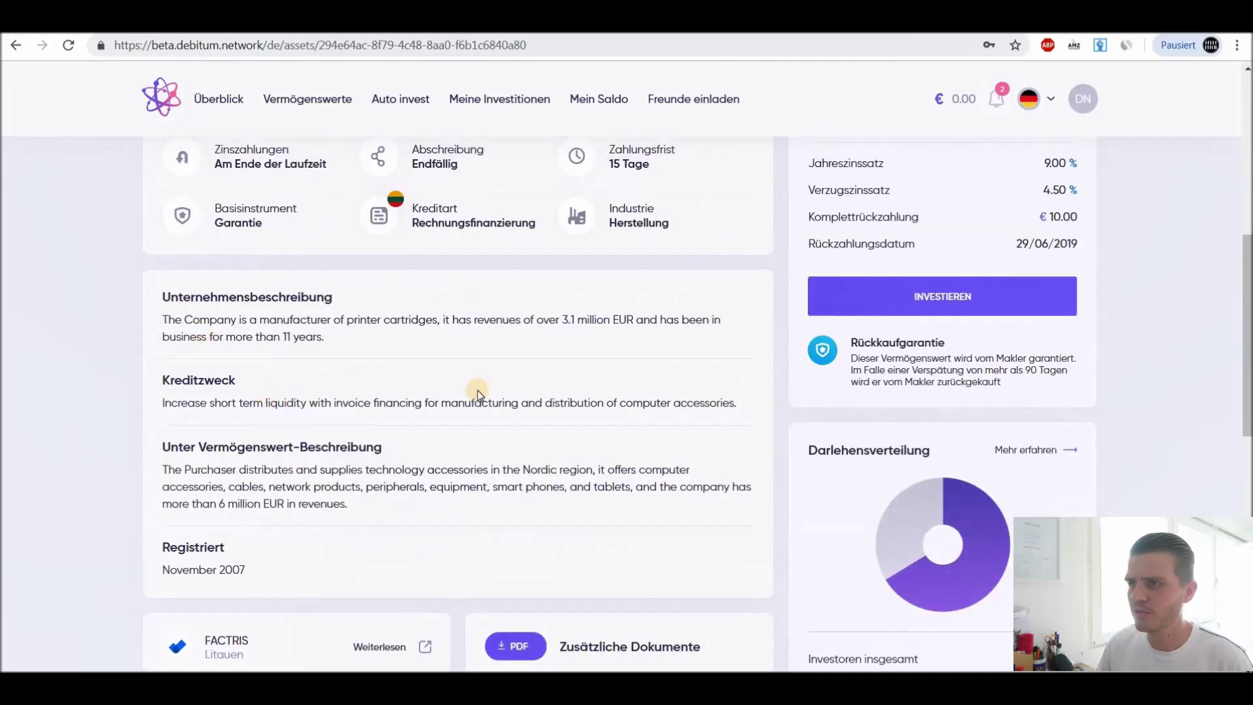
{"action": "scroll", "coordinate": [475, 391], "scroll_direction": "down", "scroll_amount": 1}
{"action": "scroll", "coordinate": [478, 394], "scroll_direction": "down", "scroll_amount": 2}
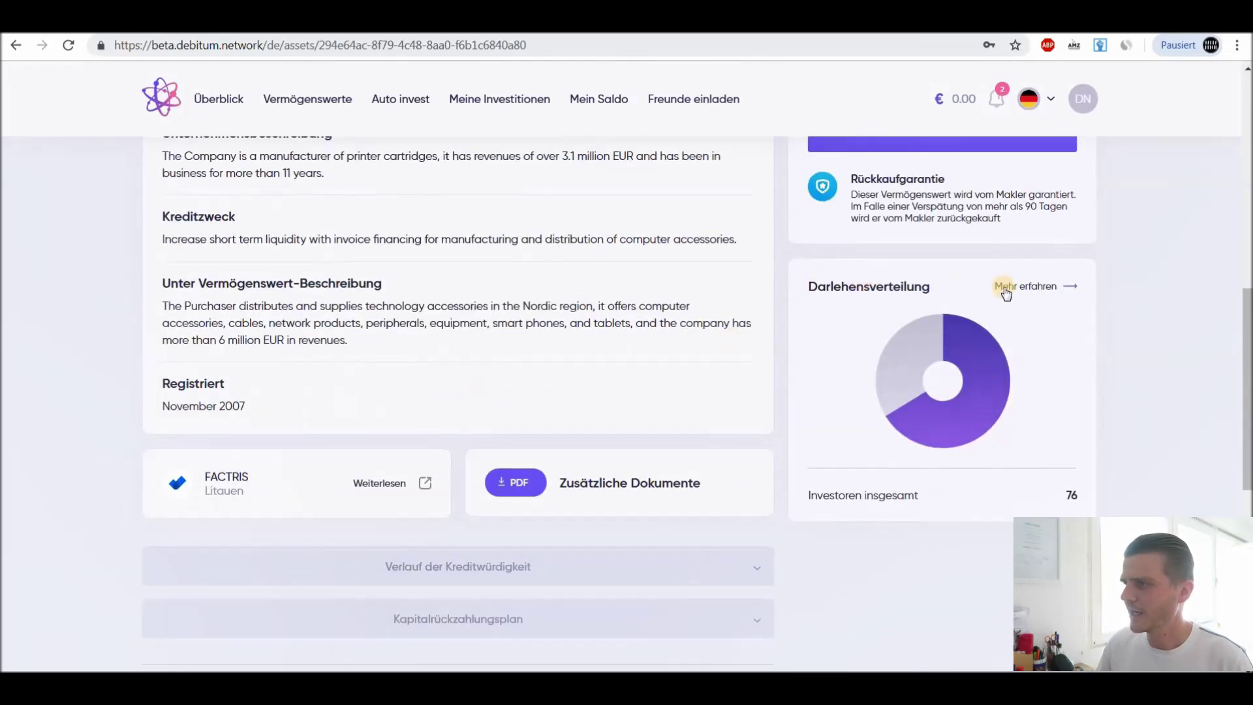
{"action": "mouse_move", "coordinate": [978, 359]}
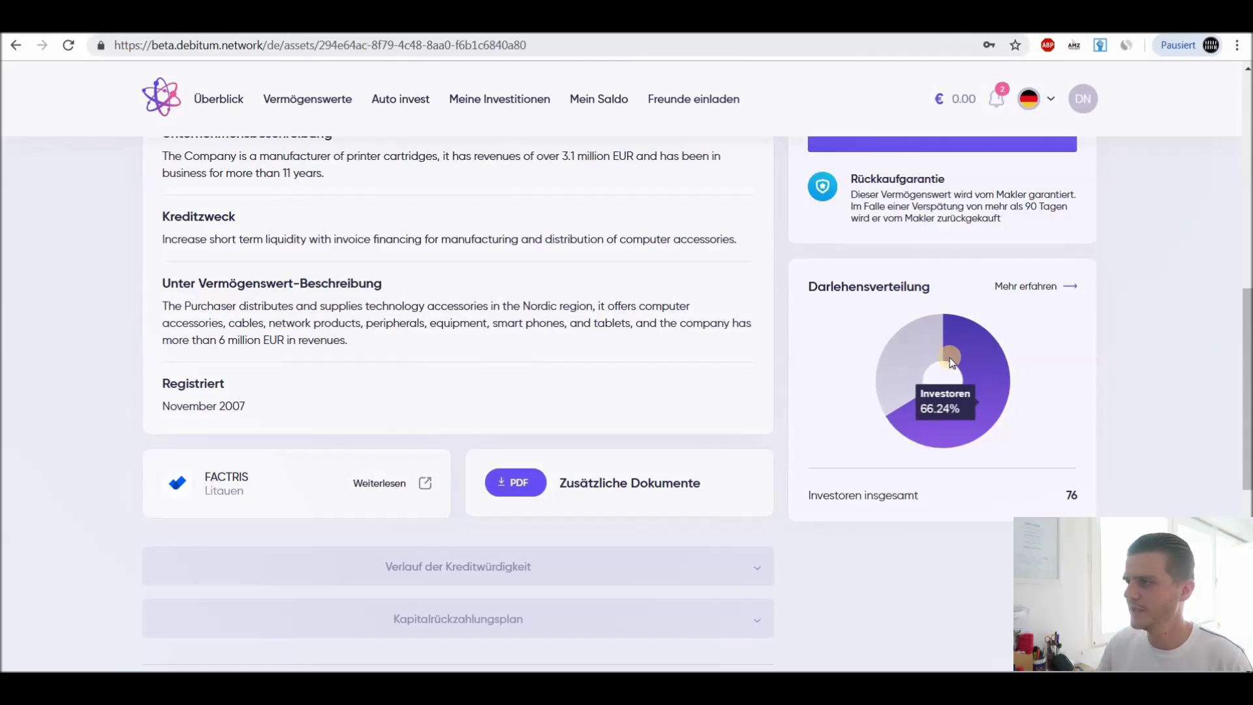
{"action": "mouse_move", "coordinate": [913, 354]}
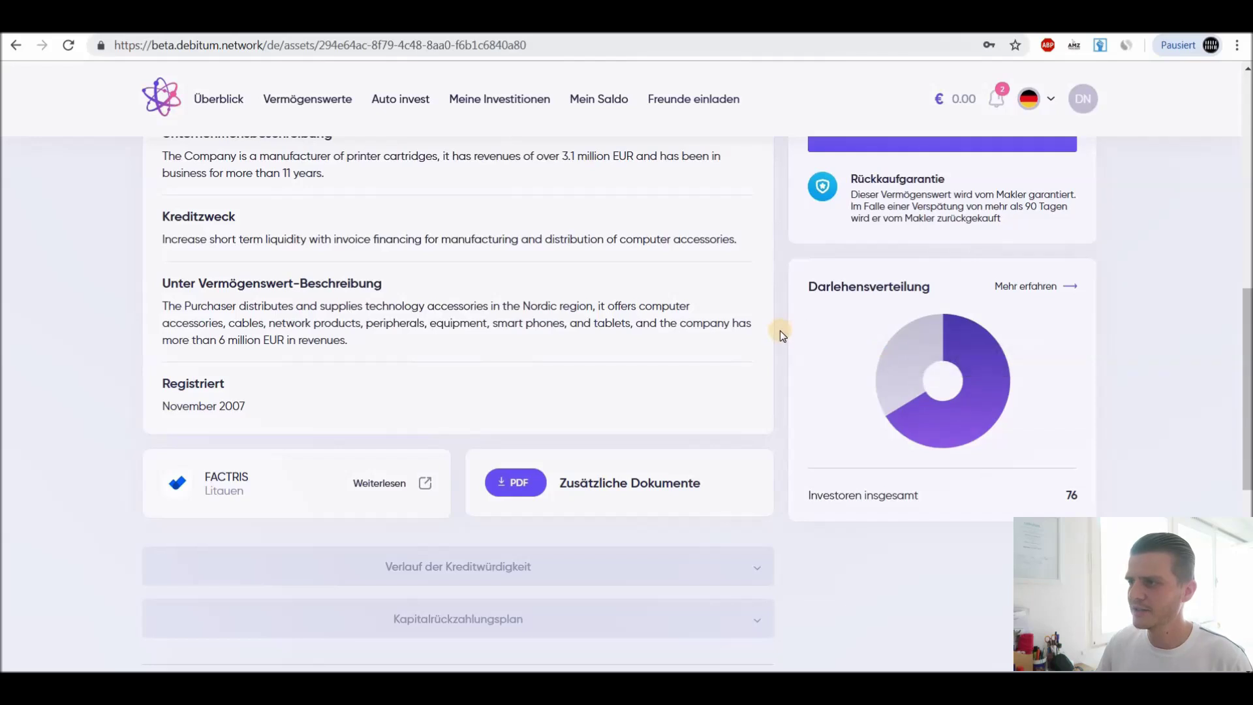
- Expand the capital repayment plan (Kapitalrückzahlungsplan) below the additional documents
{"action": "scroll", "coordinate": [779, 330], "scroll_direction": "down", "scroll_amount": 1}
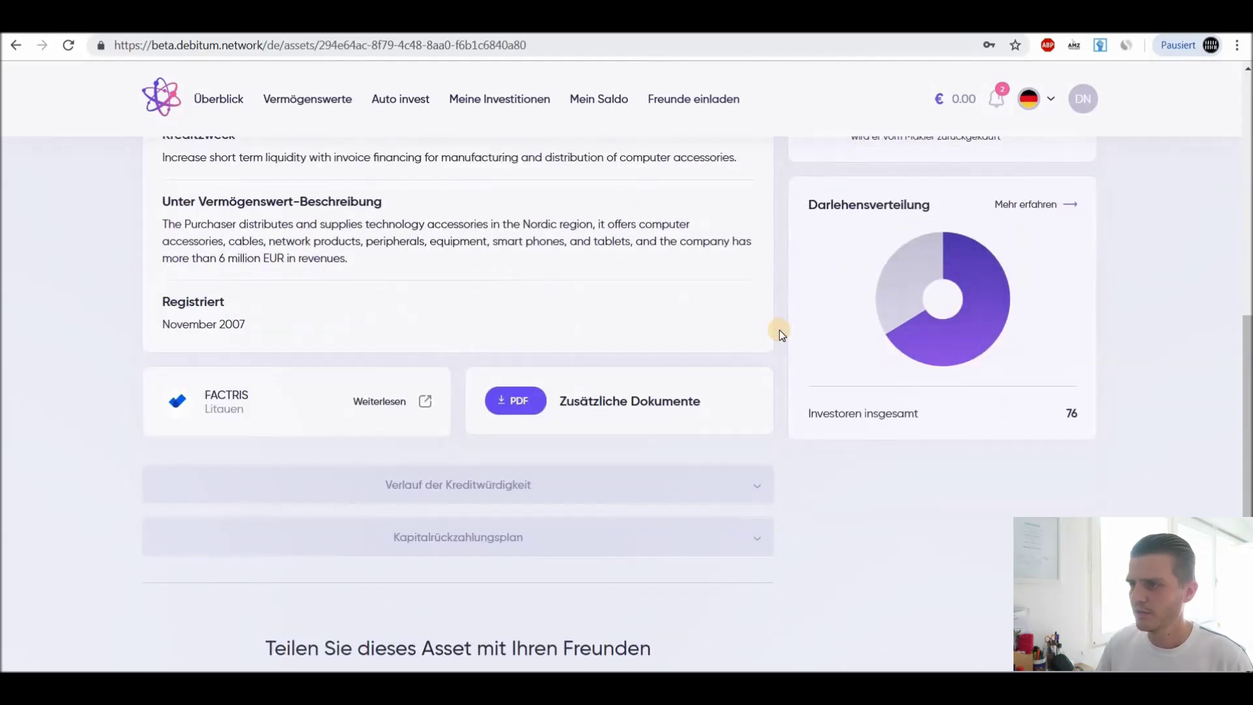
{"action": "scroll", "coordinate": [479, 460], "scroll_direction": "down", "scroll_amount": 1}
{"action": "left_click", "coordinate": [478, 460]}
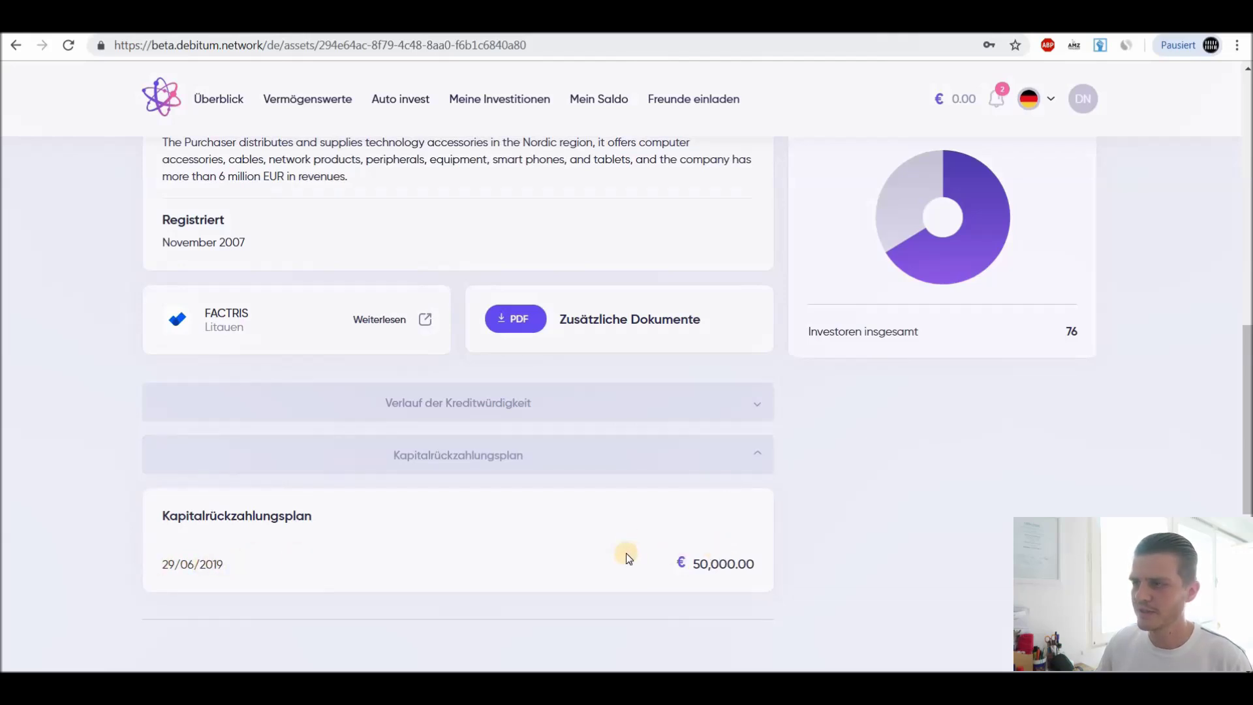
- Try to invest €10.00 in the open asset, and return to the list of assets
{"action": "scroll", "coordinate": [625, 553], "scroll_direction": "up", "scroll_amount": 10}
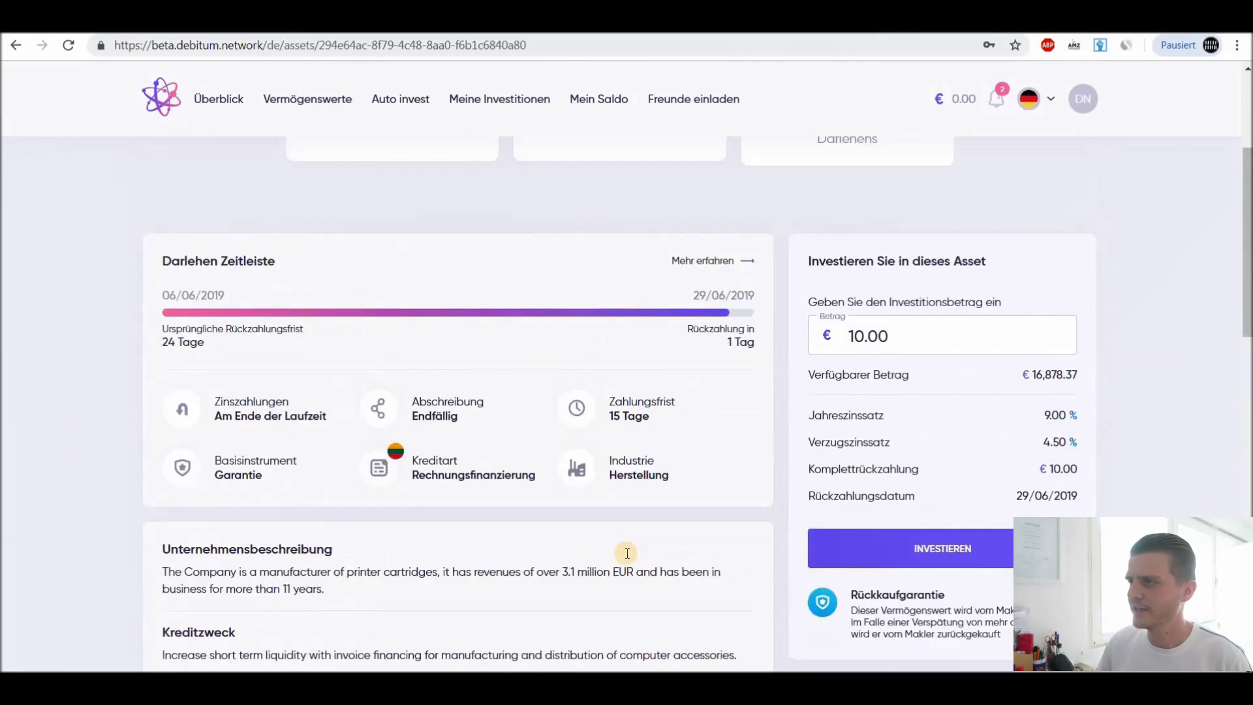
{"action": "scroll", "coordinate": [626, 554], "scroll_direction": "up", "scroll_amount": 1}
{"action": "scroll", "coordinate": [813, 504], "scroll_direction": "down", "scroll_amount": 1}
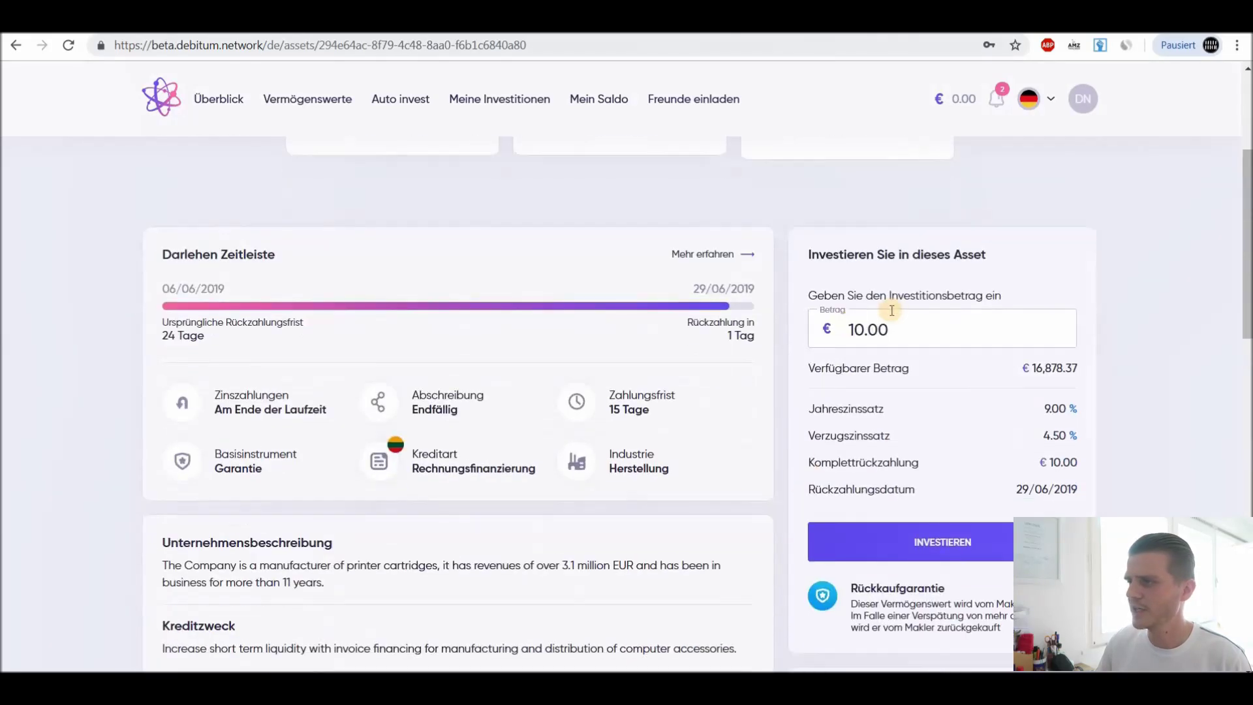
{"action": "left_click", "coordinate": [937, 542]}
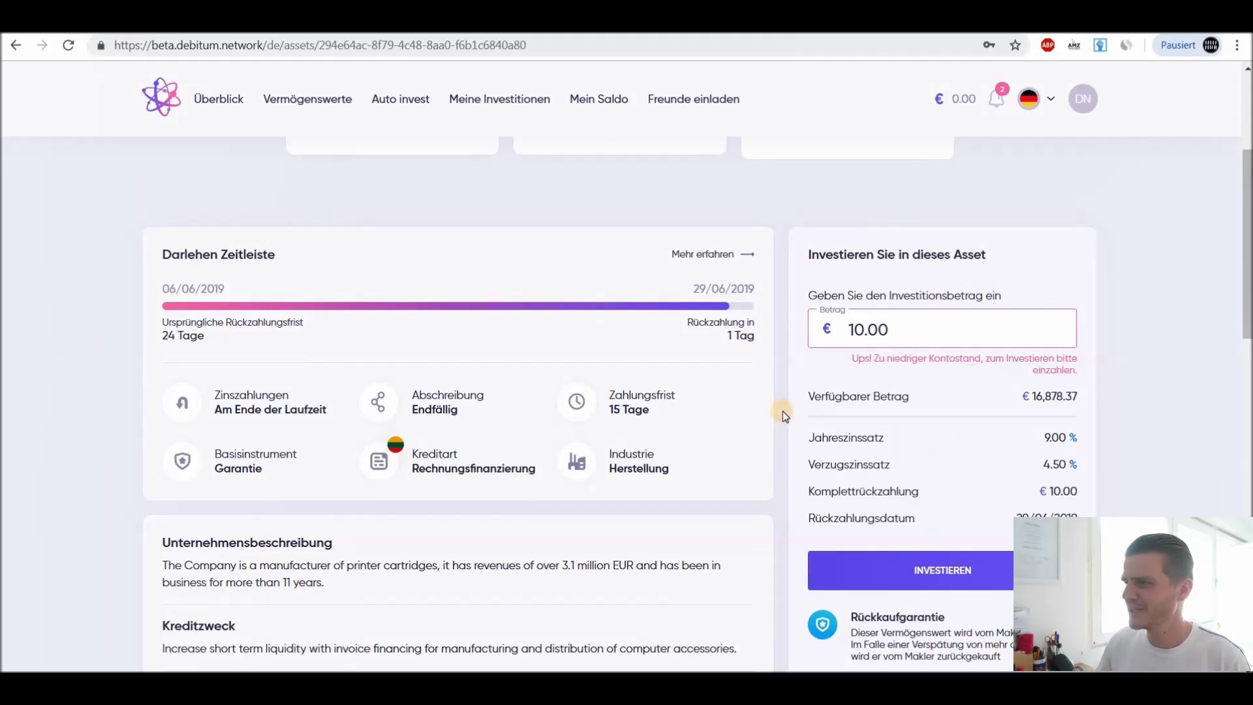
{"action": "scroll", "coordinate": [782, 411], "scroll_direction": "up", "scroll_amount": 3}
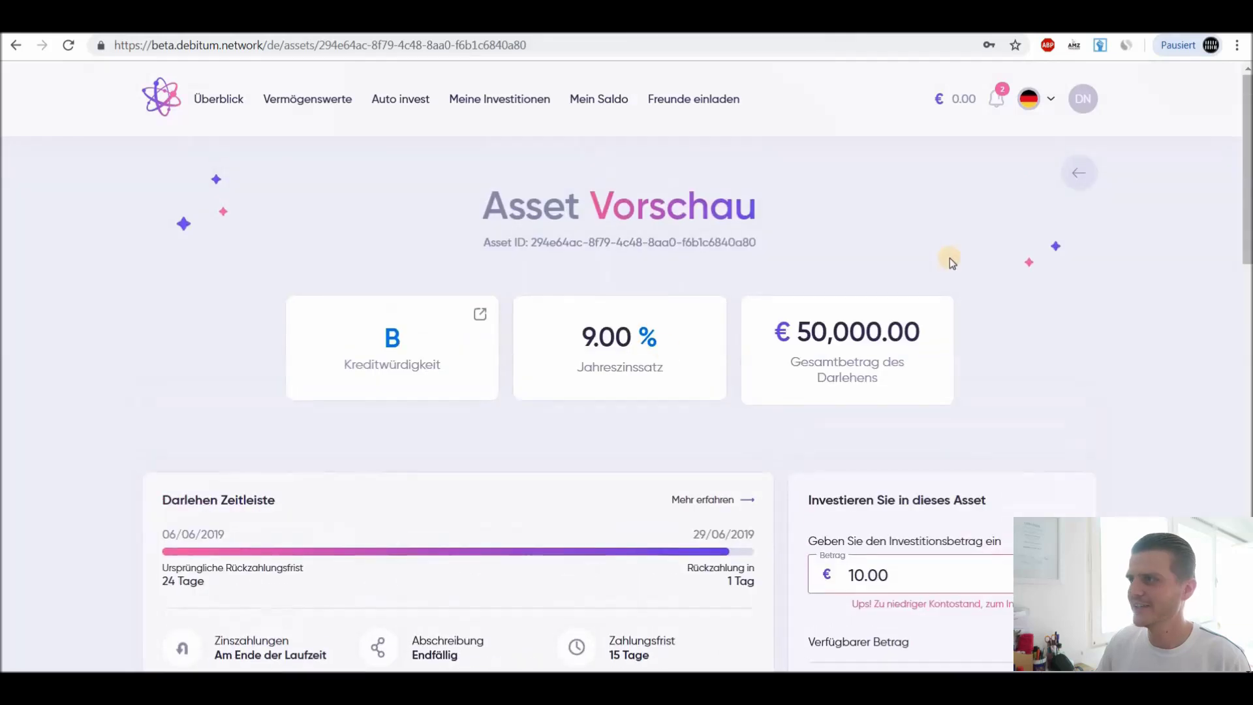
{"action": "left_click", "coordinate": [1073, 173]}
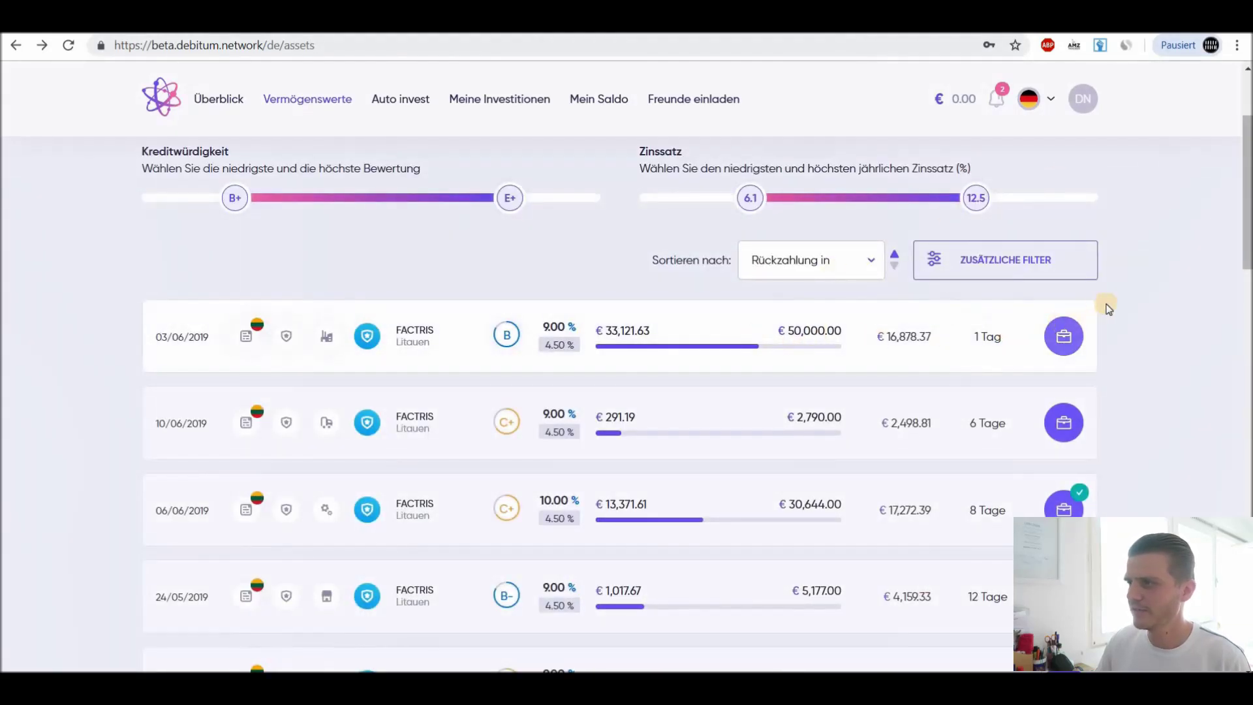
- Open the quick investment form of the 03/06/2019 asset, try the preset amounts €100, €200 and €500, and close the form
{"action": "left_click", "coordinate": [1065, 337]}
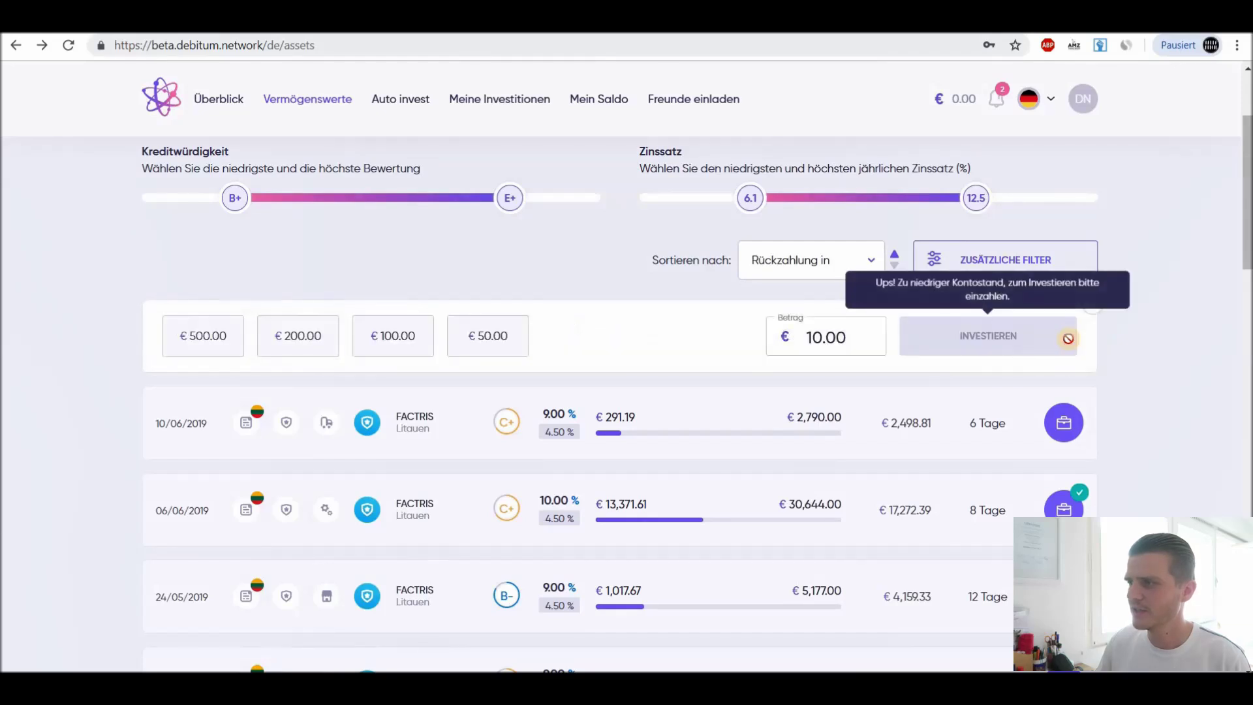
{"action": "double_click", "coordinate": [829, 337]}
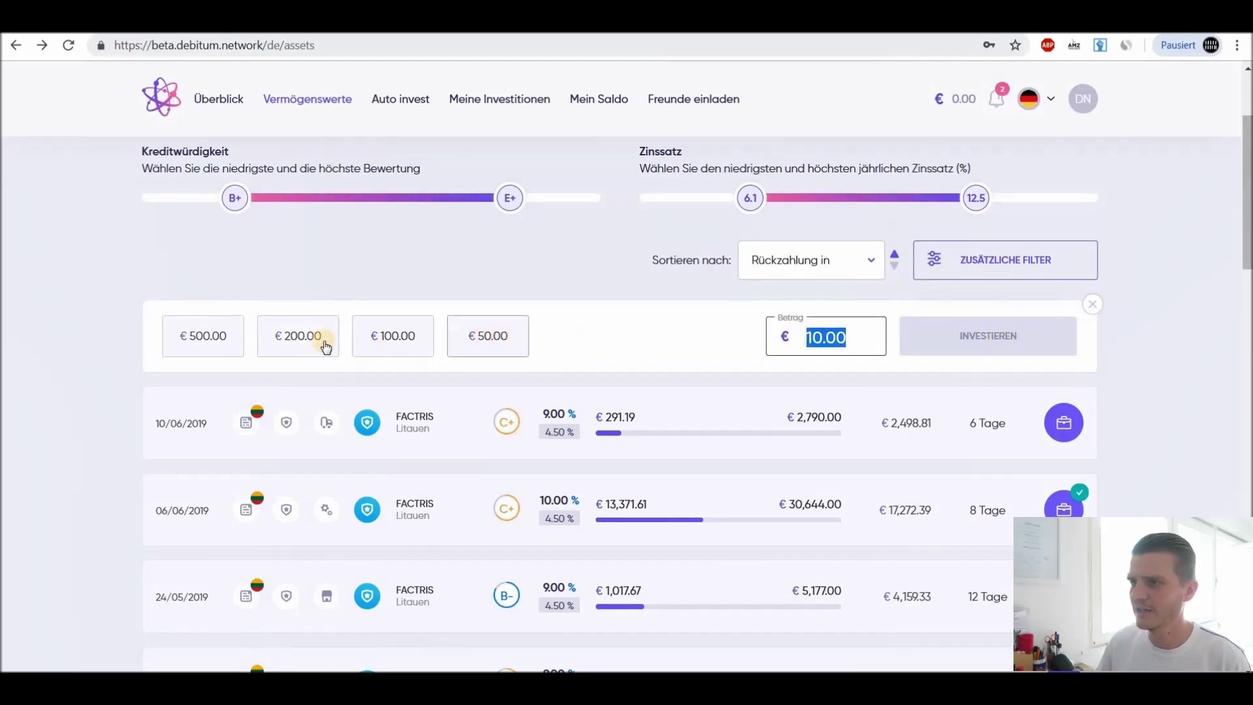
{"action": "left_click", "coordinate": [420, 341]}
{"action": "left_click", "coordinate": [307, 344]}
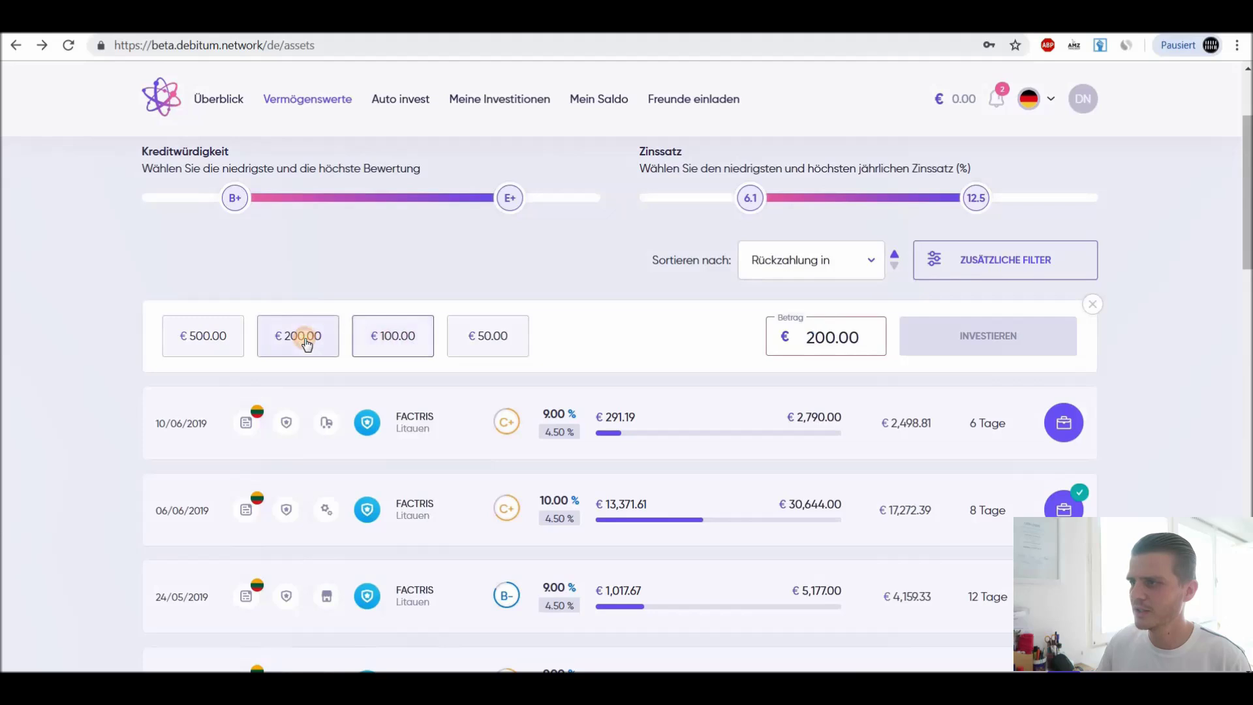
{"action": "left_click", "coordinate": [232, 338]}
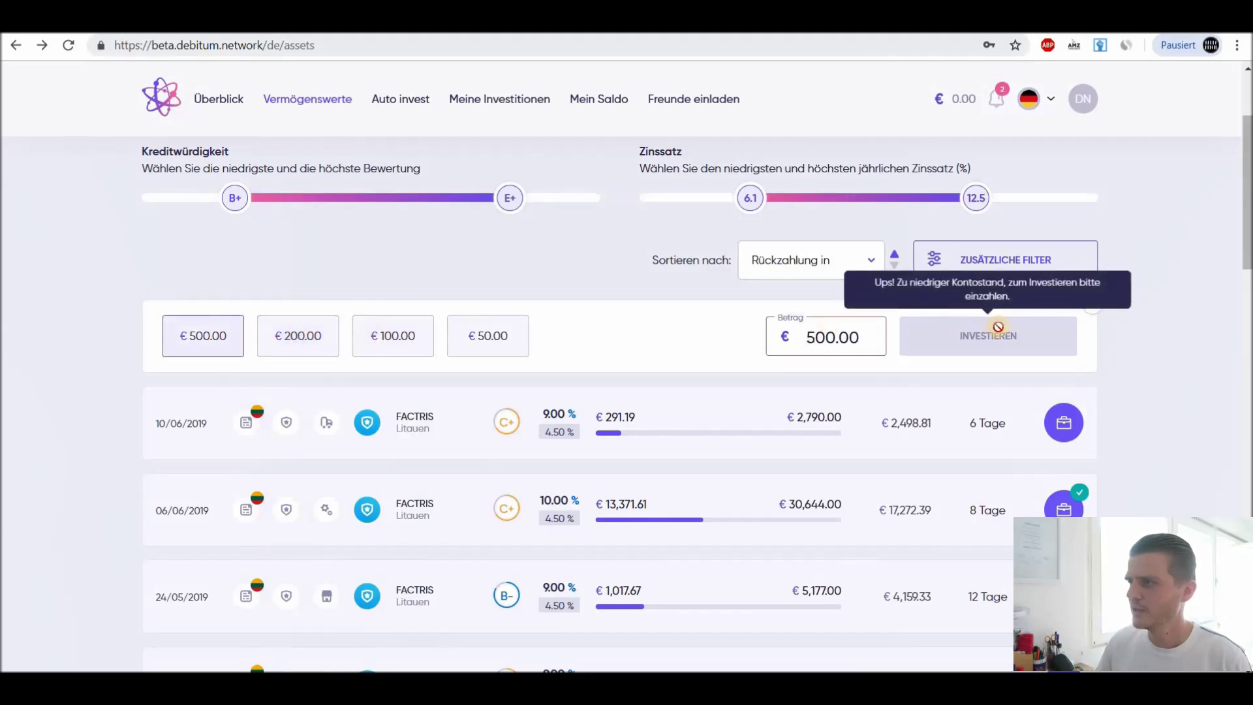
{"action": "left_click", "coordinate": [1090, 307]}
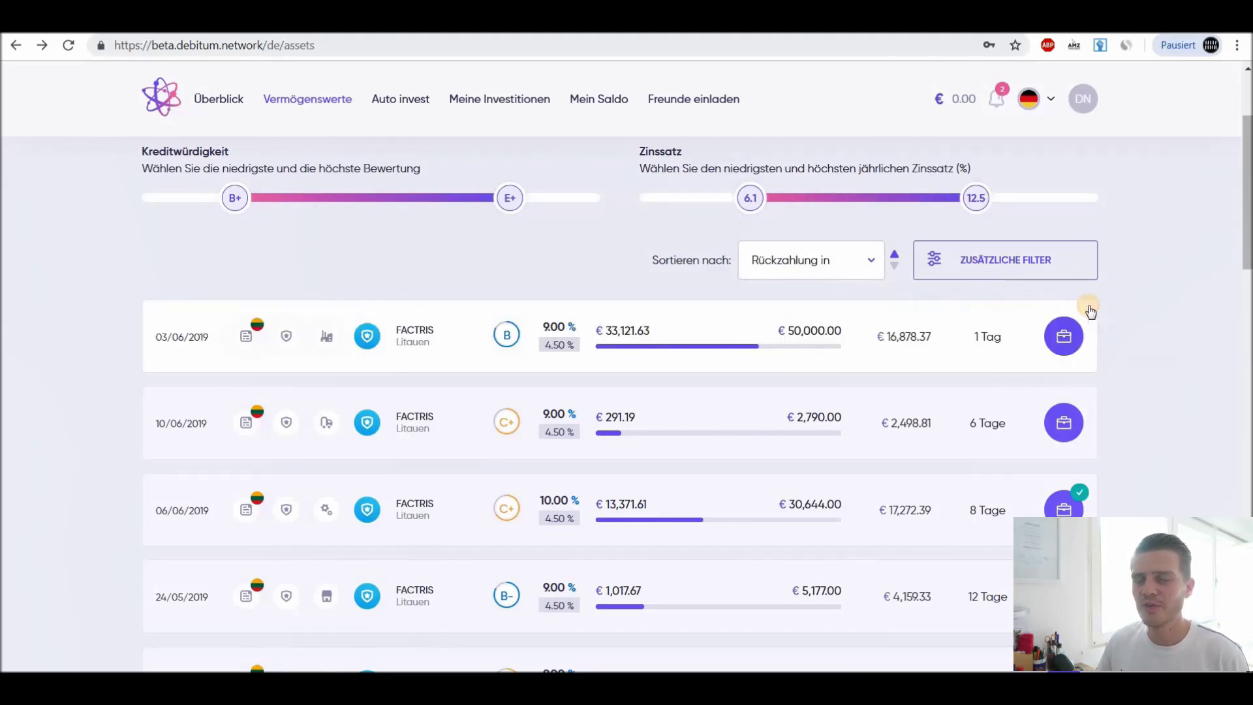
- Check the existing-investment marker on the 06/06/2019 asset and look over the asset list with its filters
{"action": "scroll", "coordinate": [1122, 312], "scroll_direction": "down", "scroll_amount": 1}
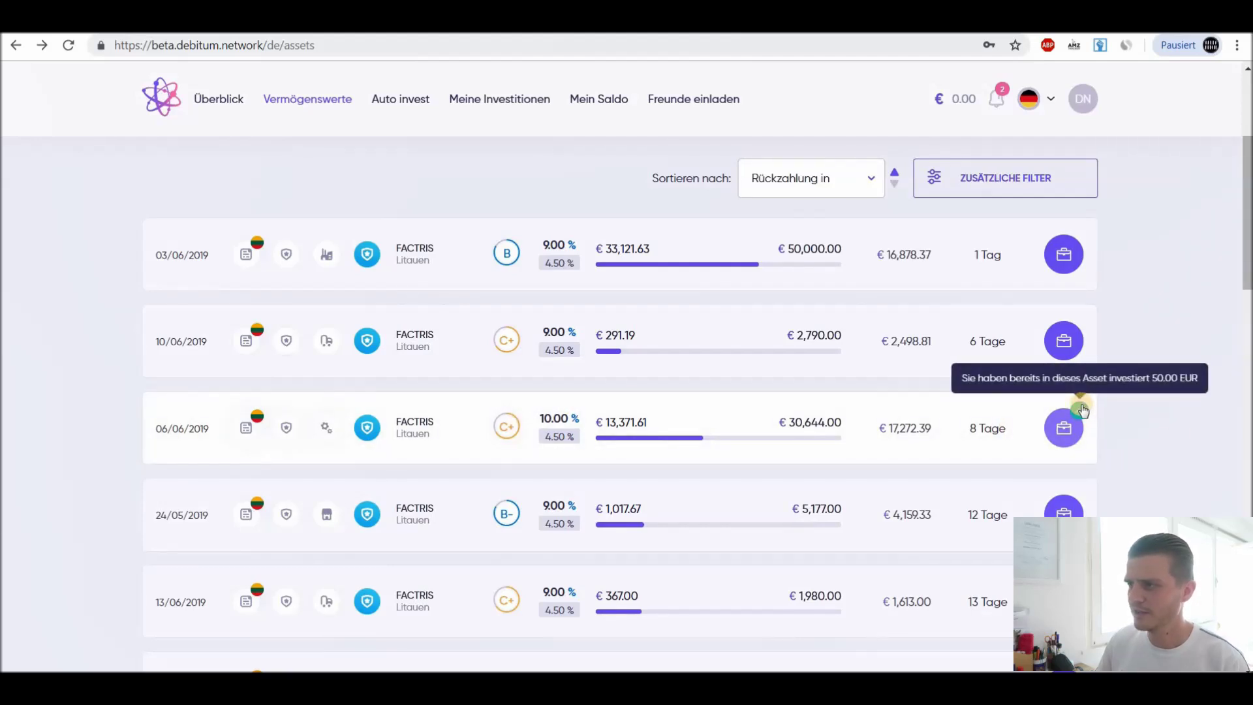
{"action": "scroll", "coordinate": [90, 474], "scroll_direction": "up", "scroll_amount": 1}
{"action": "scroll", "coordinate": [90, 474], "scroll_direction": "up", "scroll_amount": 4}
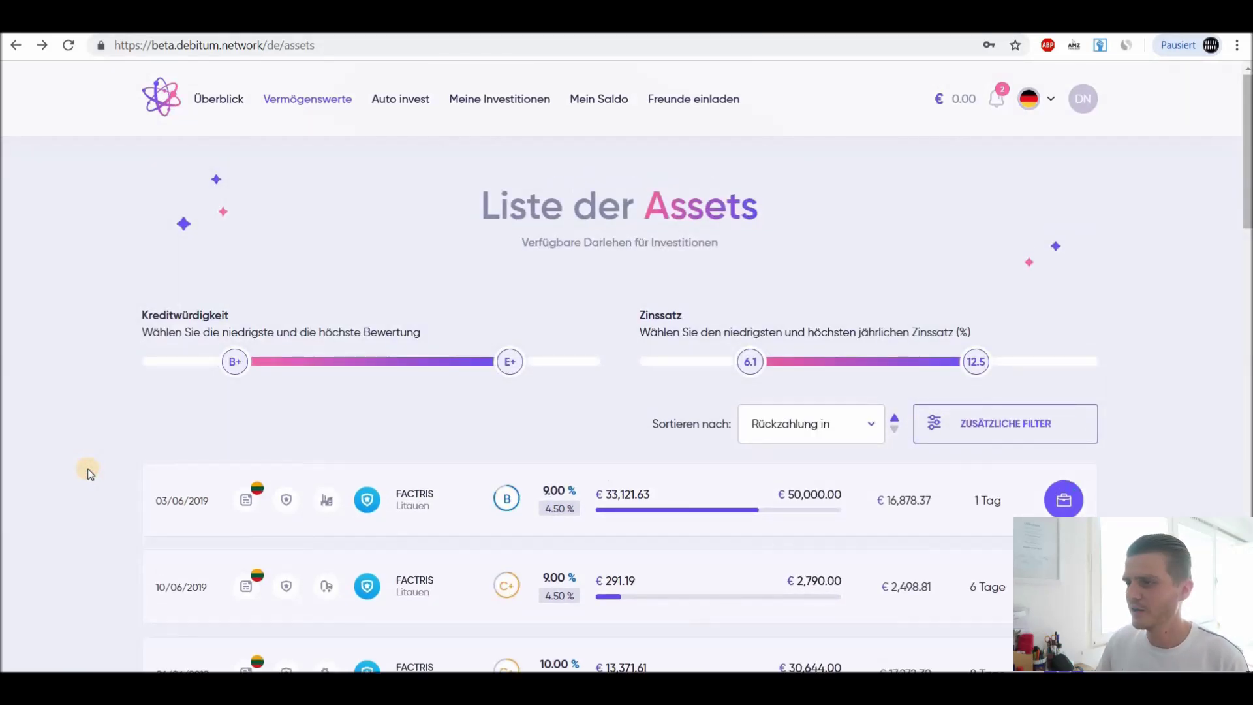
{"action": "scroll", "coordinate": [90, 475], "scroll_direction": "down", "scroll_amount": 1}
{"action": "scroll", "coordinate": [91, 474], "scroll_direction": "up", "scroll_amount": 1}
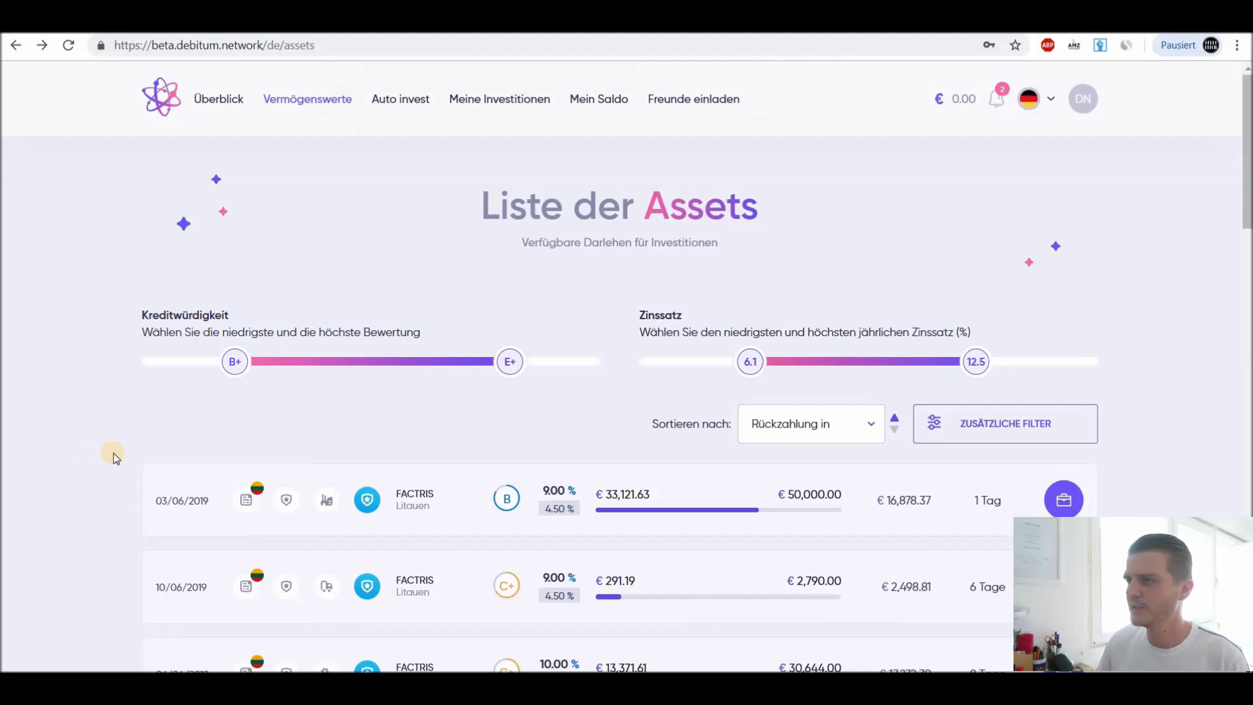
- Open the Auto invest page and review the Konservativ, Mäßig and Aggressiv plan templates with their average interest rates and credit ratings
{"action": "left_click", "coordinate": [398, 101]}
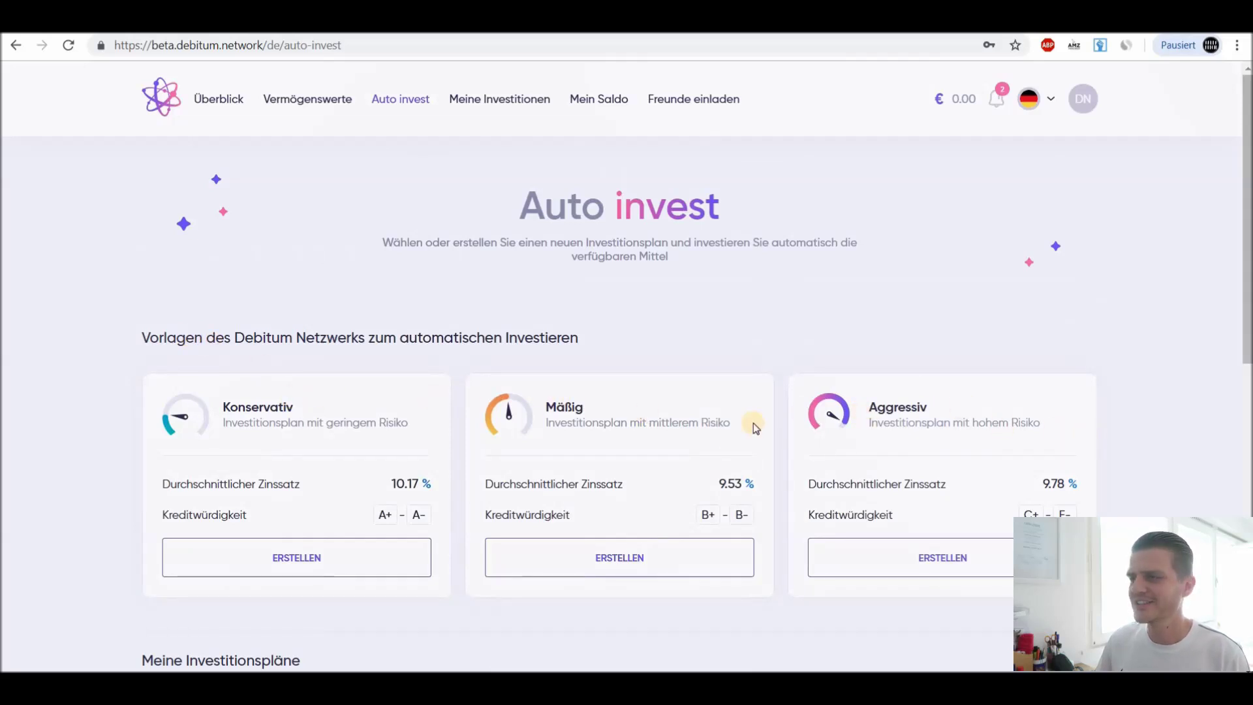
{"action": "double_click", "coordinate": [224, 409]}
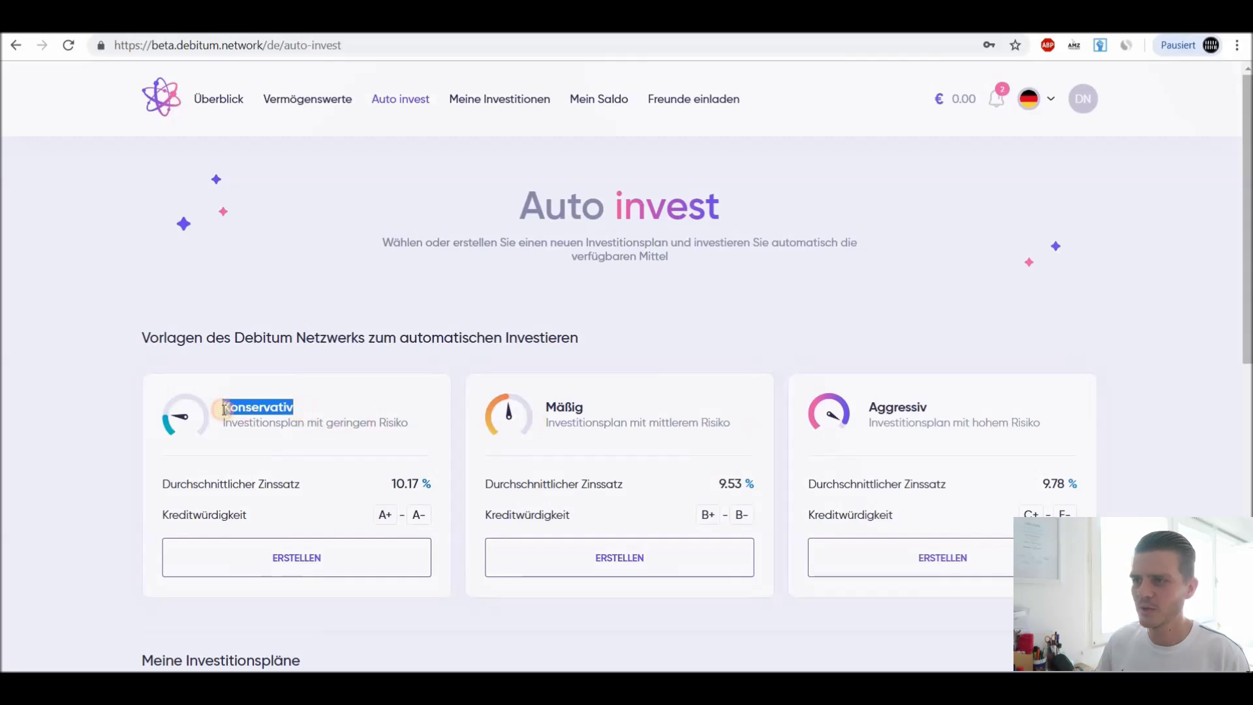
{"action": "left_click", "coordinate": [128, 440]}
{"action": "scroll", "coordinate": [157, 444], "scroll_direction": "down", "scroll_amount": 1}
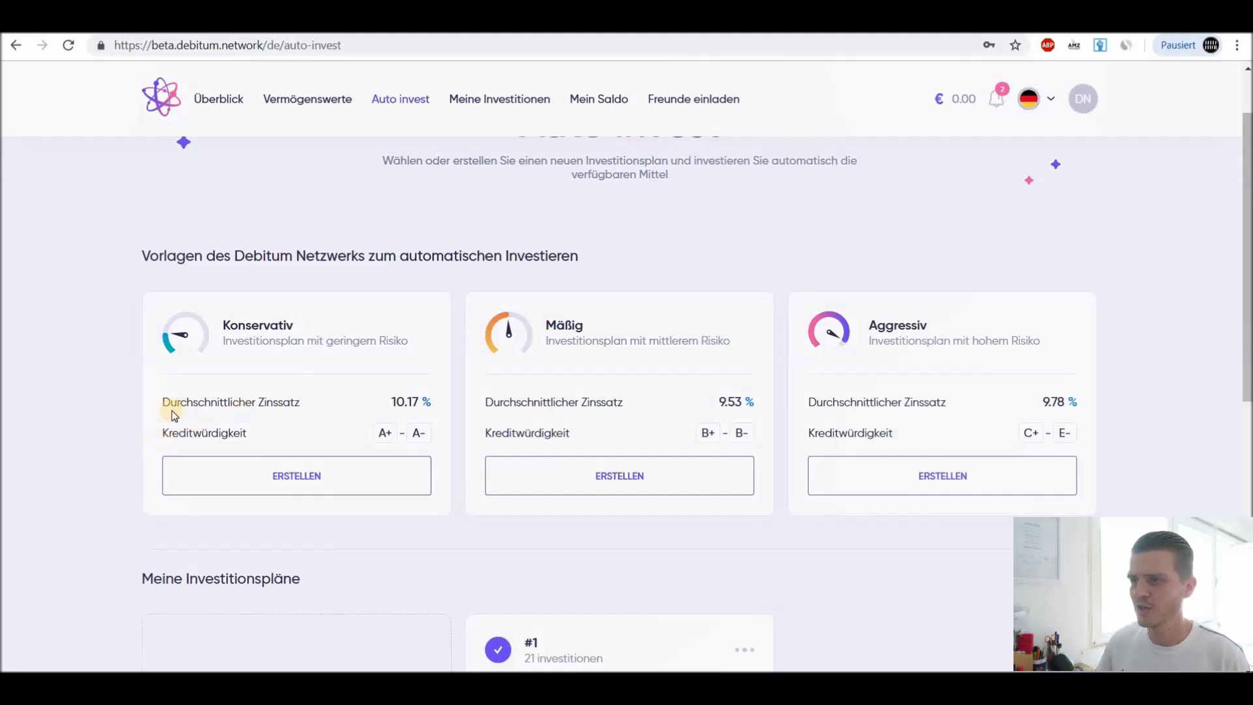
{"action": "triple_click", "coordinate": [317, 404]}
{"action": "left_click", "coordinate": [339, 401]}
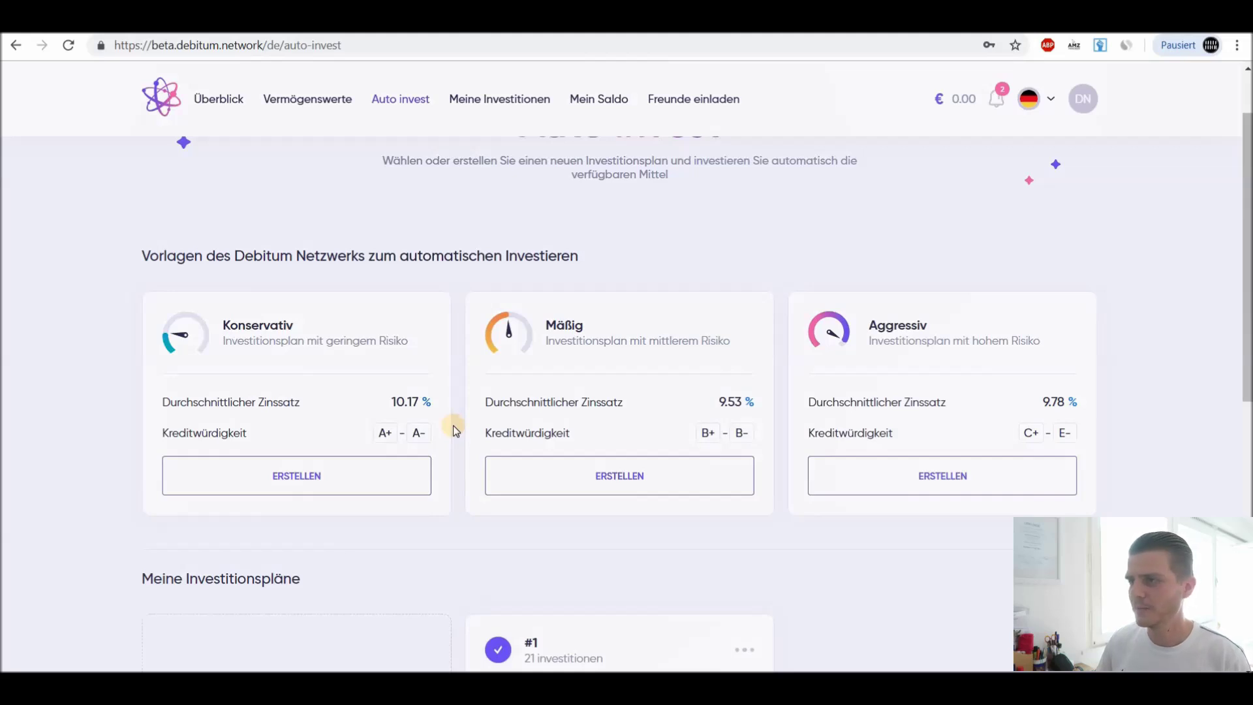
- Open the existing investment plan #1 under Meine Investitionspläne for editing
{"action": "scroll", "coordinate": [455, 427], "scroll_direction": "down", "scroll_amount": 4}
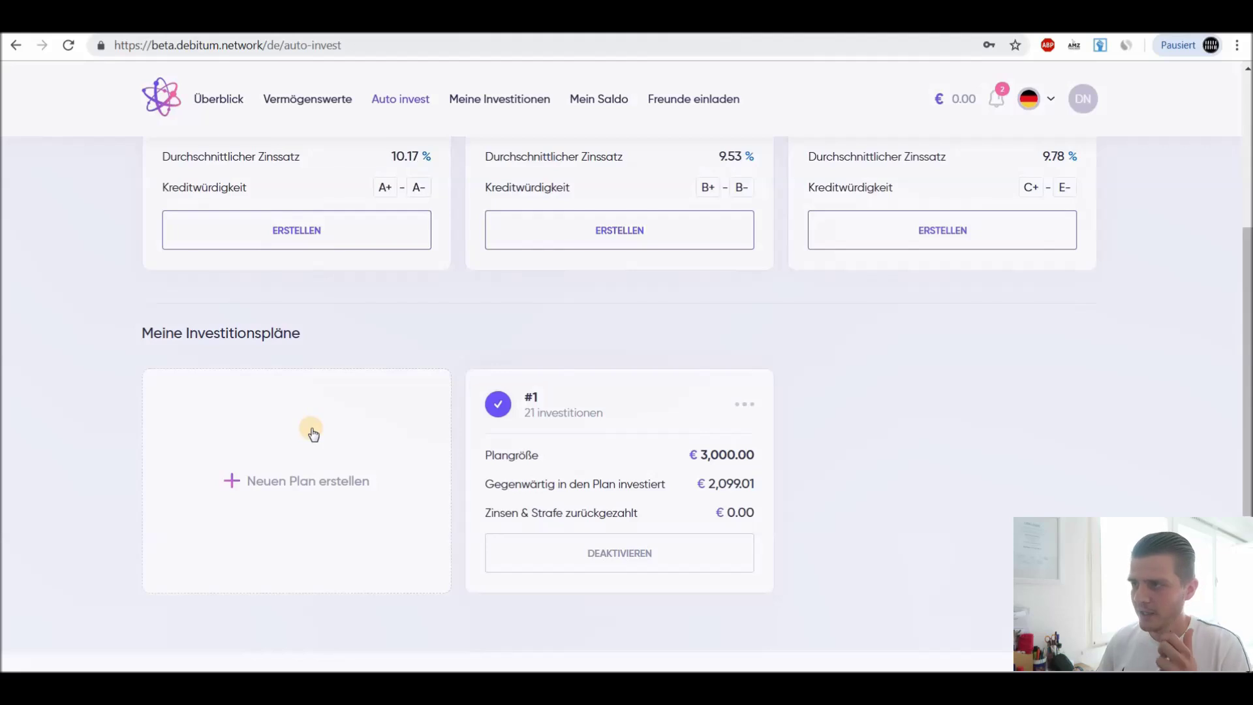
{"action": "left_click", "coordinate": [741, 409]}
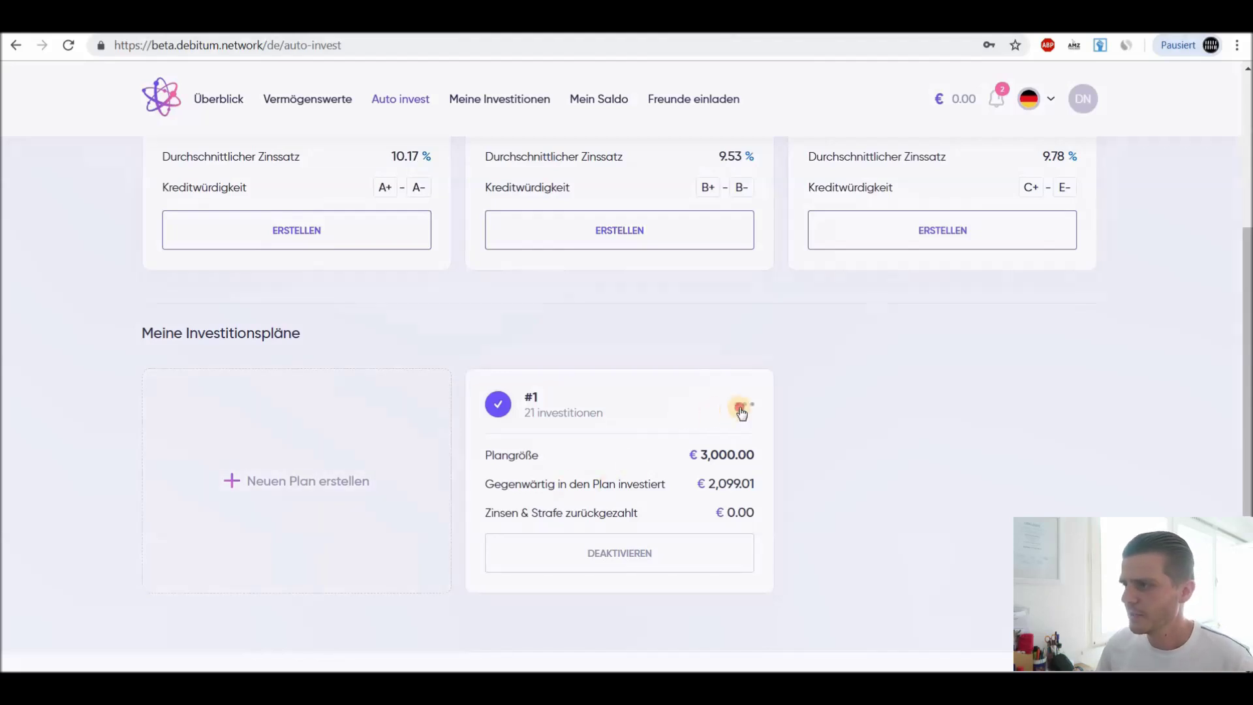
{"action": "left_click", "coordinate": [682, 449]}
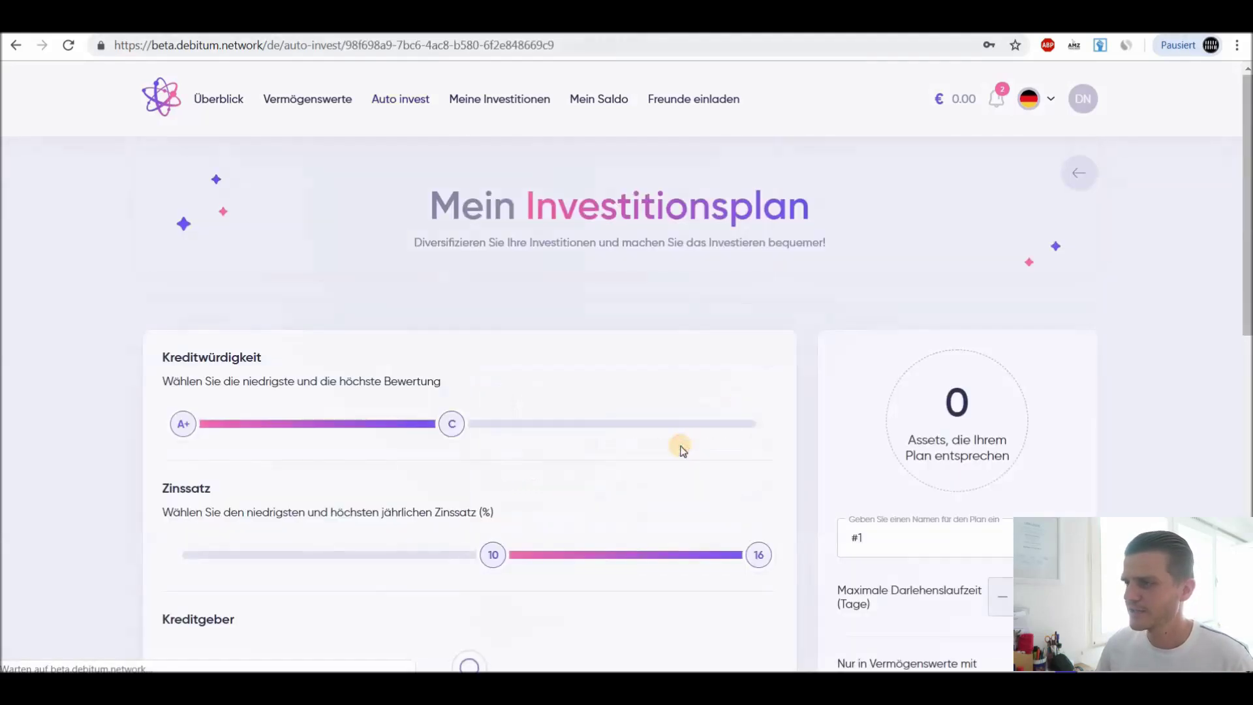
- Examine the plan's credit rating range, interest rate range, available lenders and number of matching assets
{"action": "scroll", "coordinate": [605, 354], "scroll_direction": "down", "scroll_amount": 1}
{"action": "scroll", "coordinate": [605, 353], "scroll_direction": "up", "scroll_amount": 1}
{"action": "mouse_move", "coordinate": [461, 416]}
{"action": "left_mouse_down"}
{"action": "mouse_move", "coordinate": [453, 422]}
{"action": "mouse_move", "coordinate": [742, 425]}
{"action": "mouse_move", "coordinate": [411, 411]}
{"action": "mouse_move", "coordinate": [450, 421]}
{"action": "left_mouse_up"}
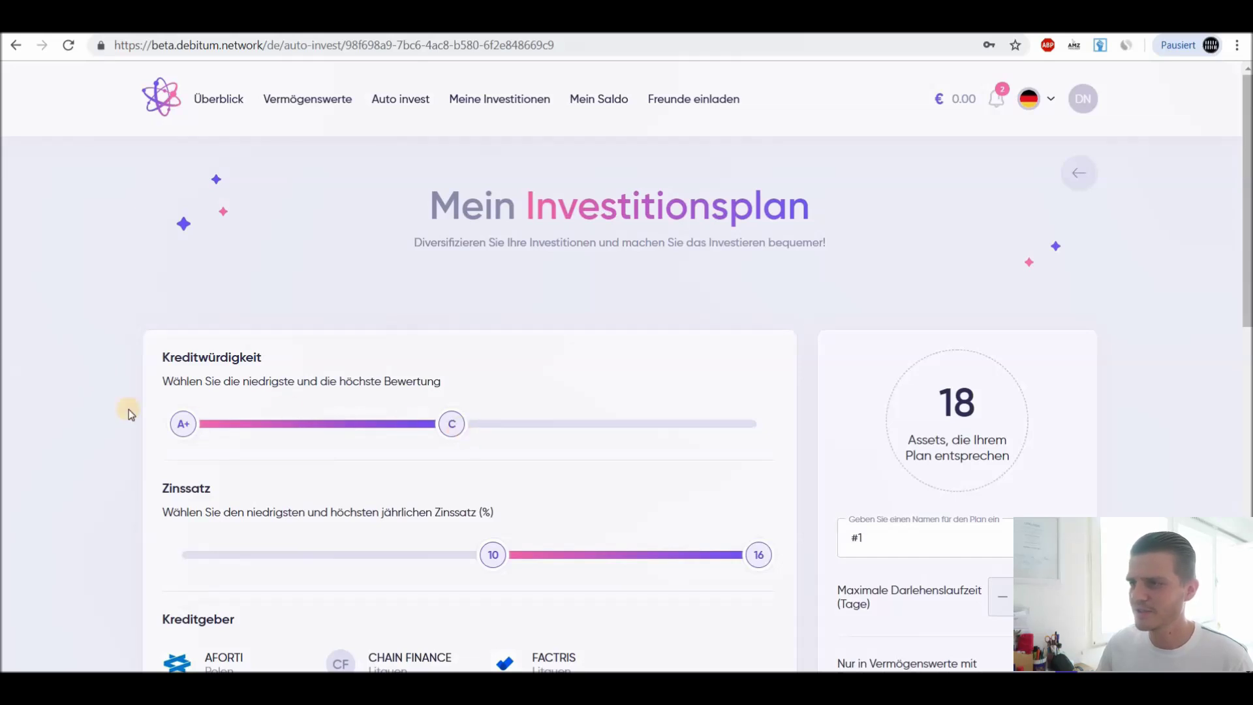
{"action": "scroll", "coordinate": [128, 413], "scroll_direction": "down", "scroll_amount": 1}
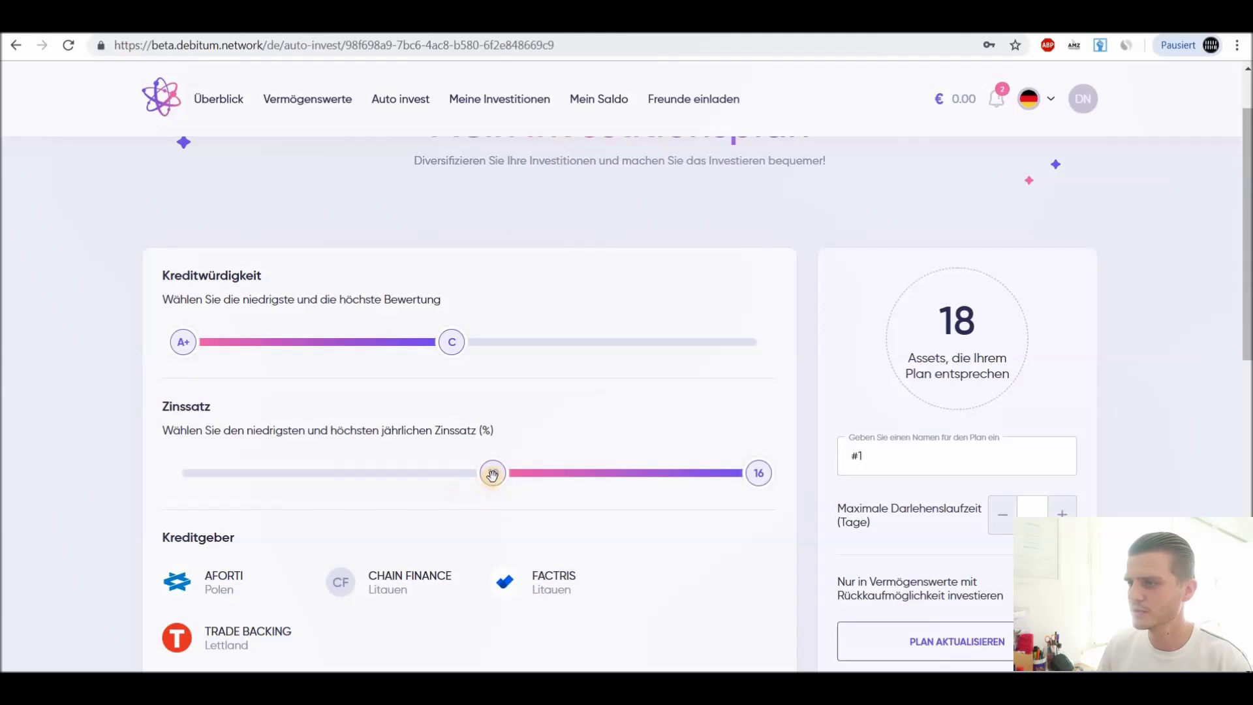
{"action": "scroll", "coordinate": [120, 486], "scroll_direction": "down", "scroll_amount": 1}
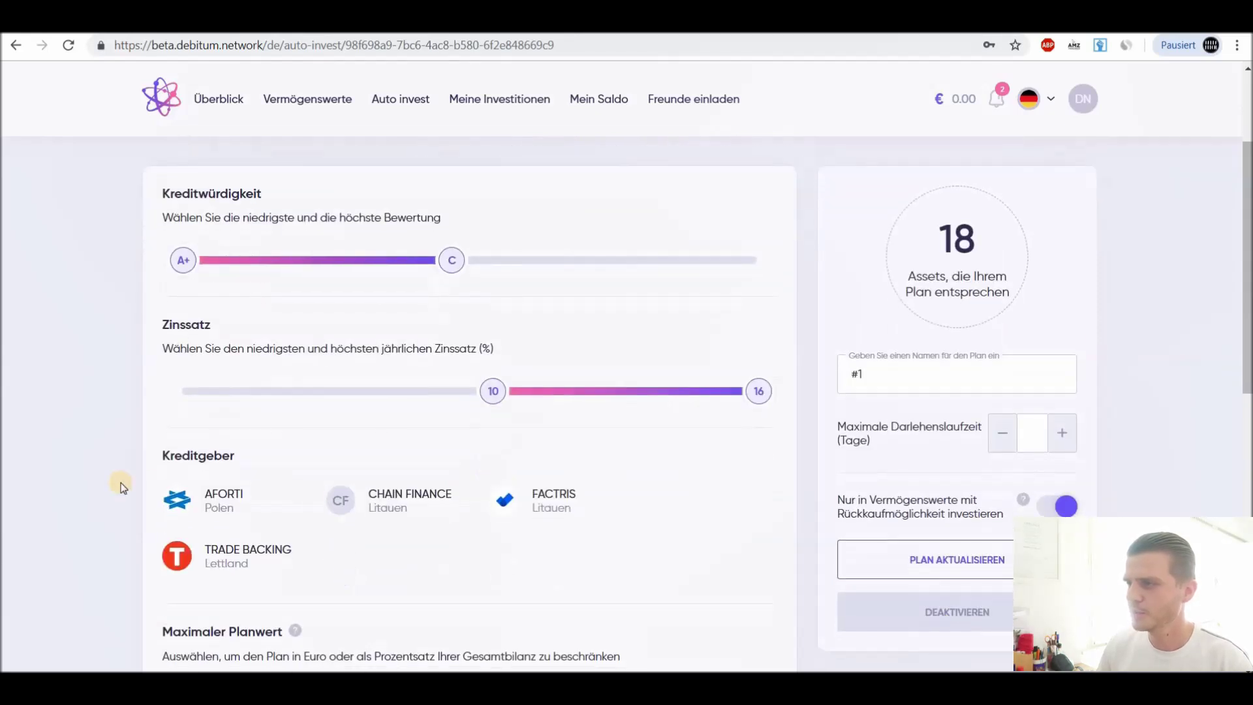
{"action": "scroll", "coordinate": [120, 486], "scroll_direction": "down", "scroll_amount": 1}
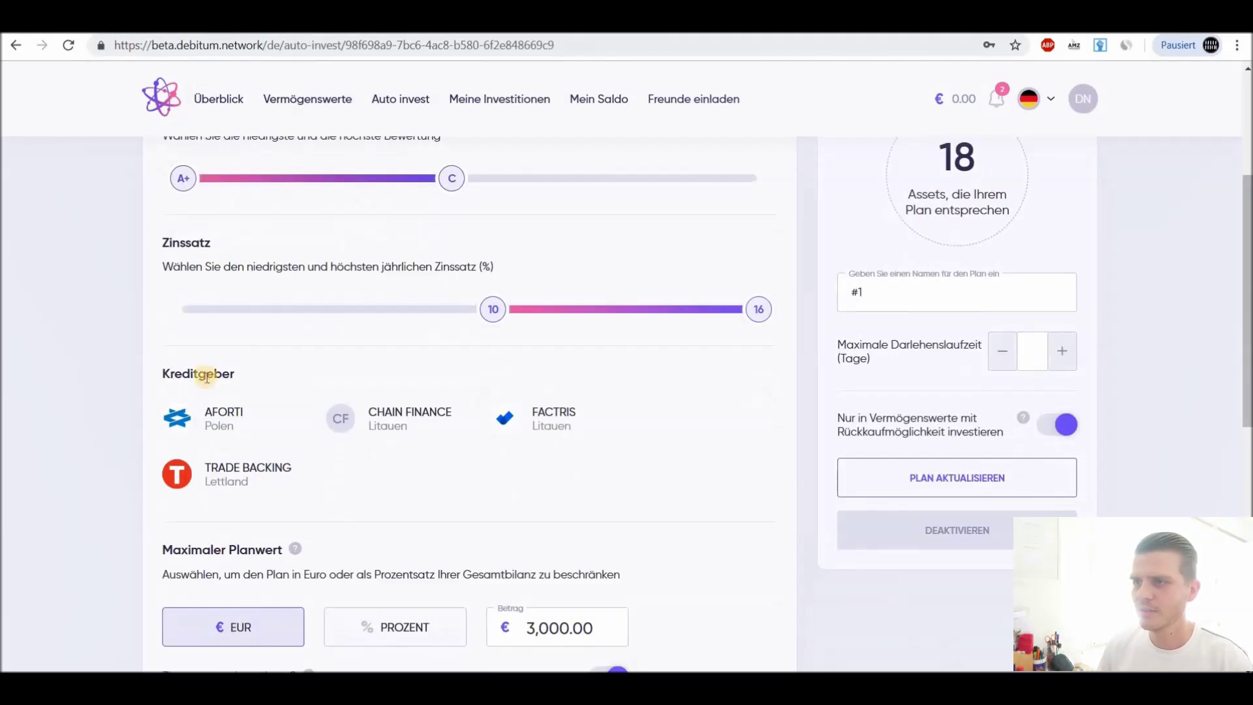
{"action": "scroll", "coordinate": [496, 476], "scroll_direction": "up", "scroll_amount": 1}
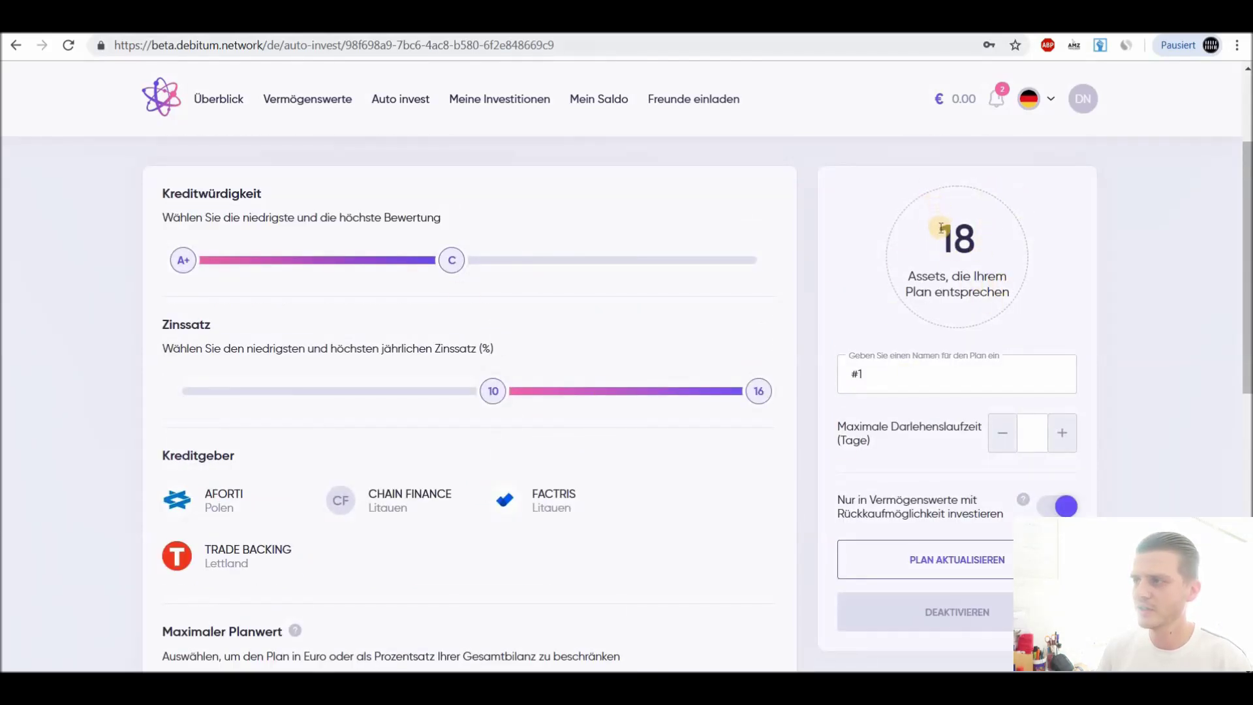
{"action": "double_click", "coordinate": [973, 234]}
{"action": "left_click", "coordinate": [811, 275]}
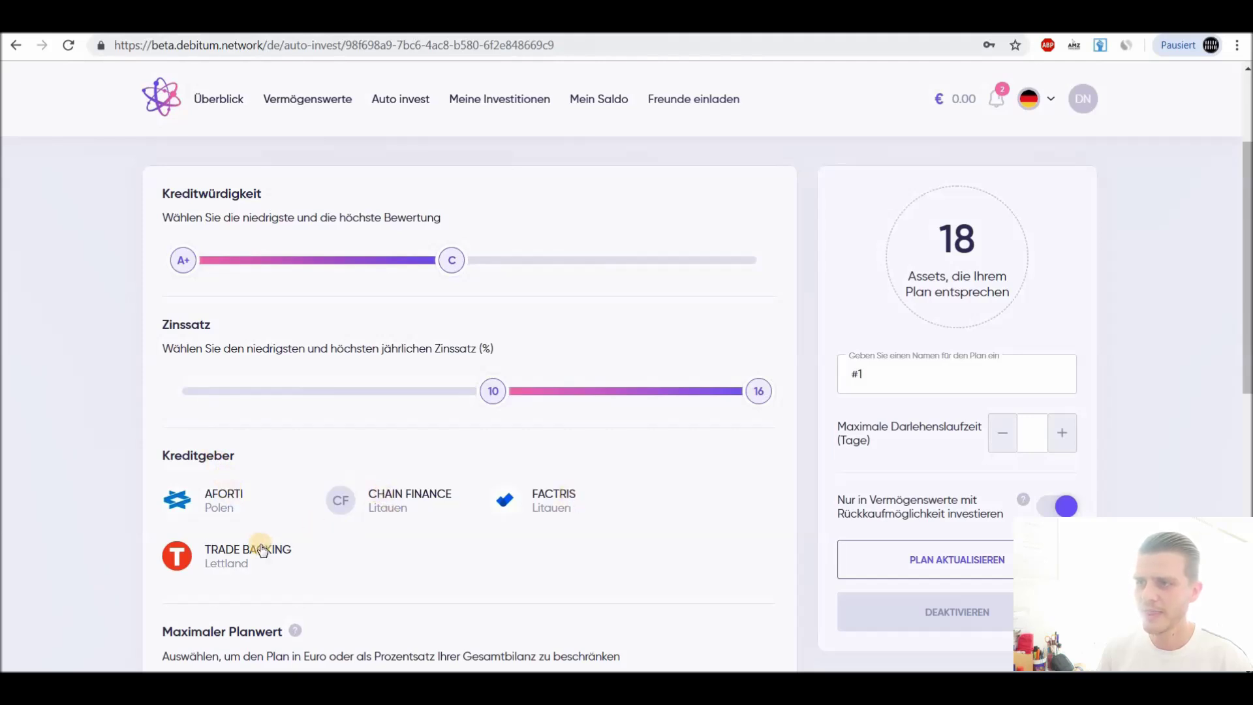
- Test the lender filter with CHAIN FINANCE, FACTRIS and AFORTI, and clear all lender selections
{"action": "left_click", "coordinate": [409, 497]}
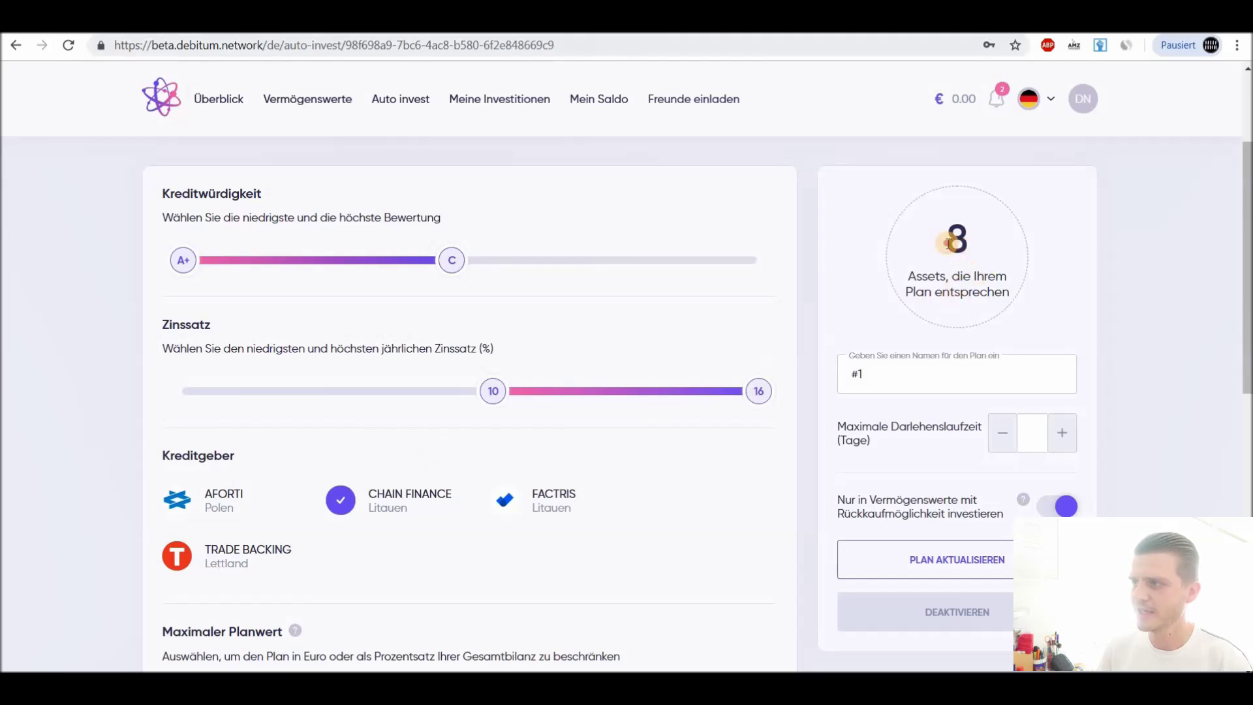
{"action": "left_click", "coordinate": [563, 508]}
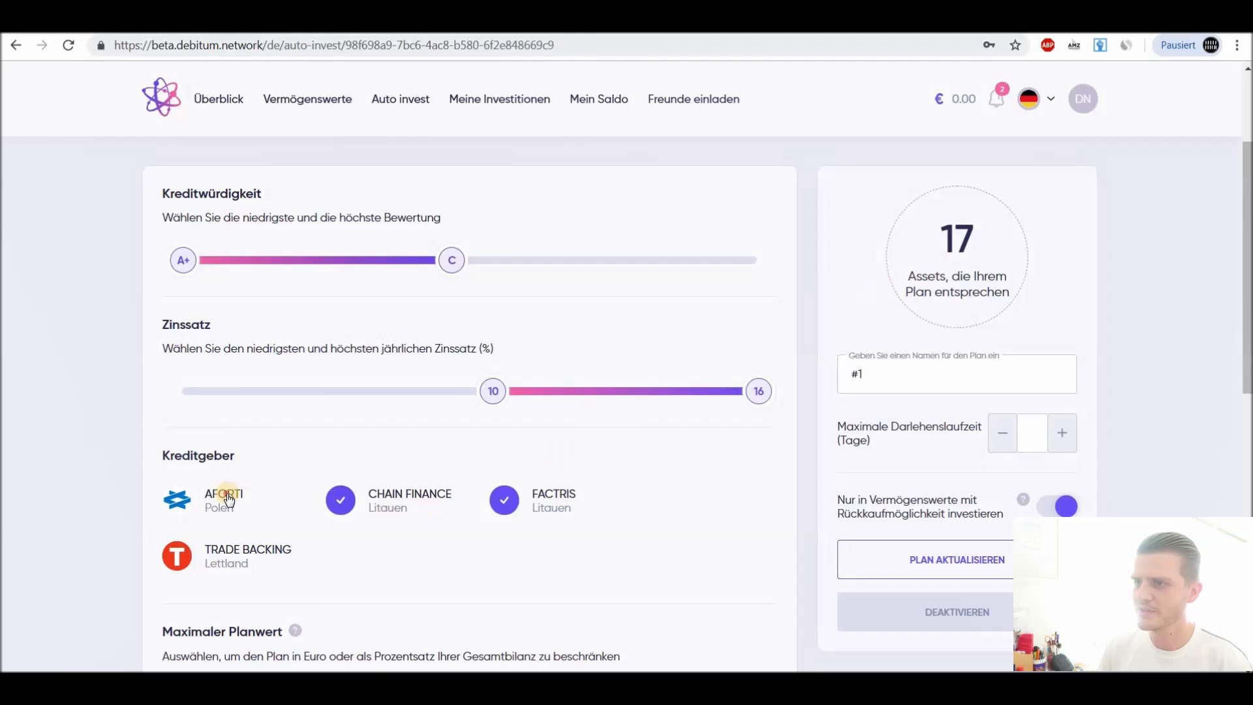
{"action": "left_click", "coordinate": [228, 499]}
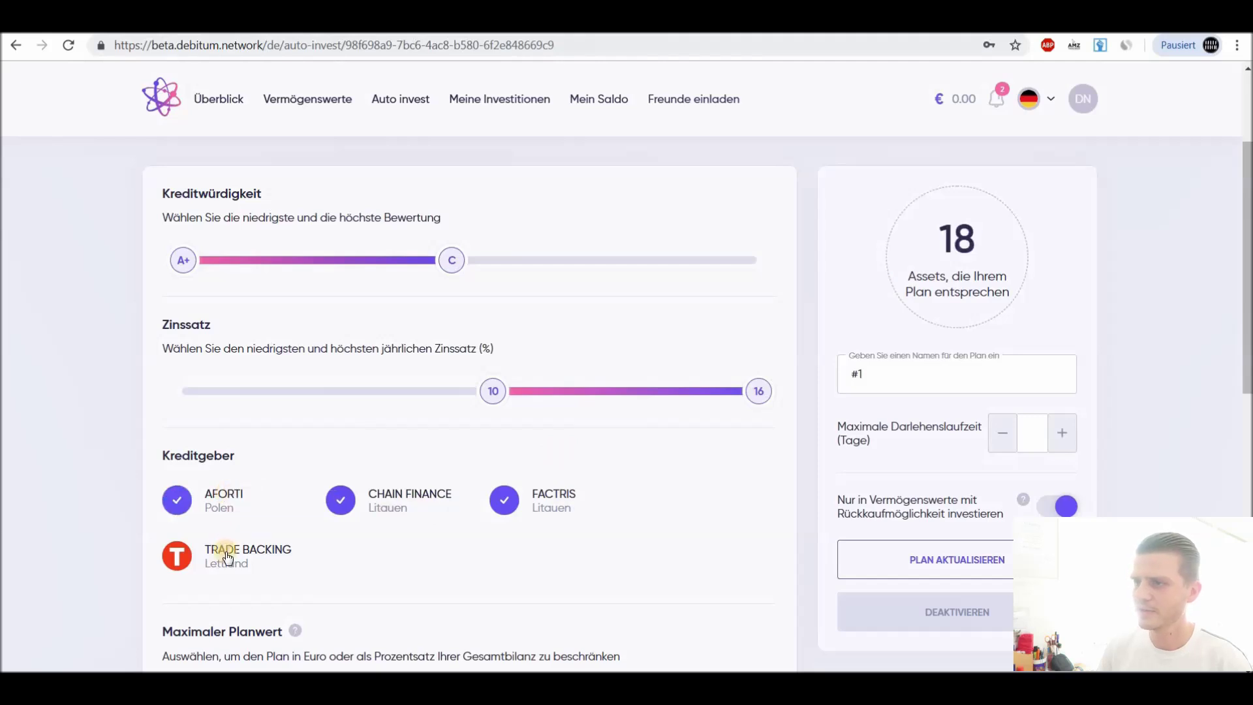
{"action": "left_click", "coordinate": [226, 498]}
{"action": "left_click", "coordinate": [417, 494]}
{"action": "left_click", "coordinate": [529, 499]}
{"action": "left_click", "coordinate": [276, 548]}
{"action": "left_click", "coordinate": [242, 556]}
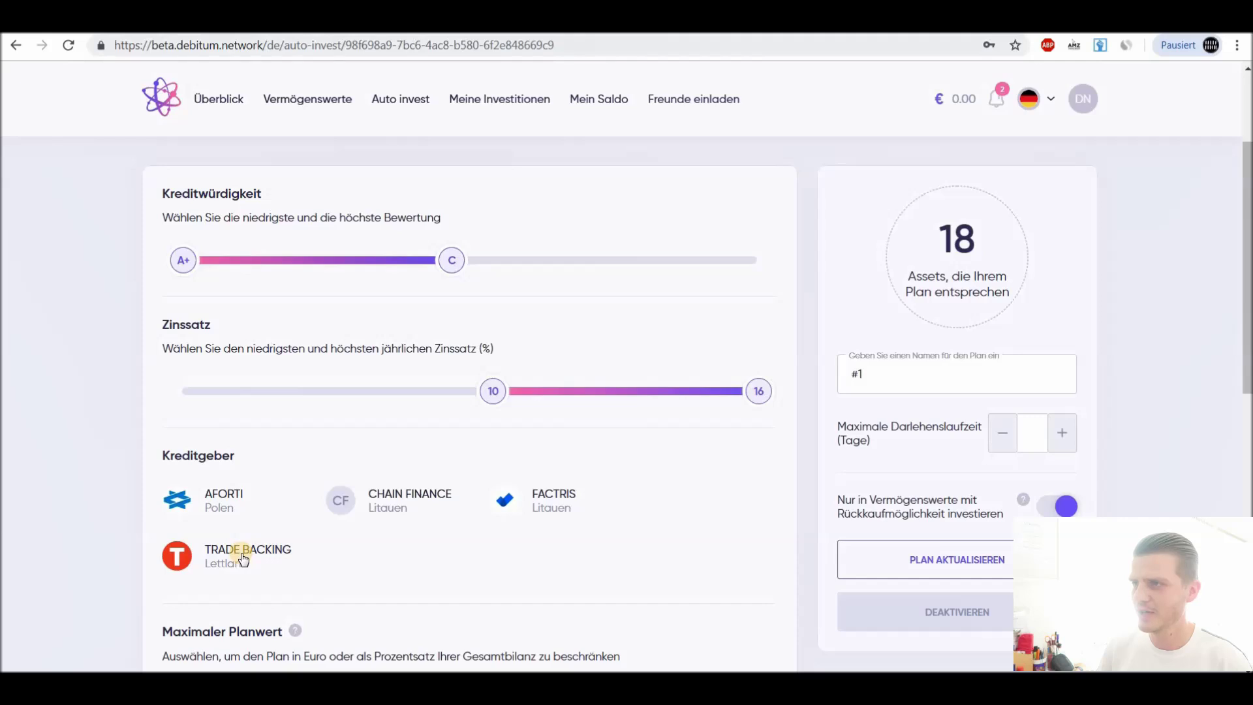
- Select TRADE BACKING alone, add the other three lenders to the selection, and deselect all four again
{"action": "left_click", "coordinate": [243, 558]}
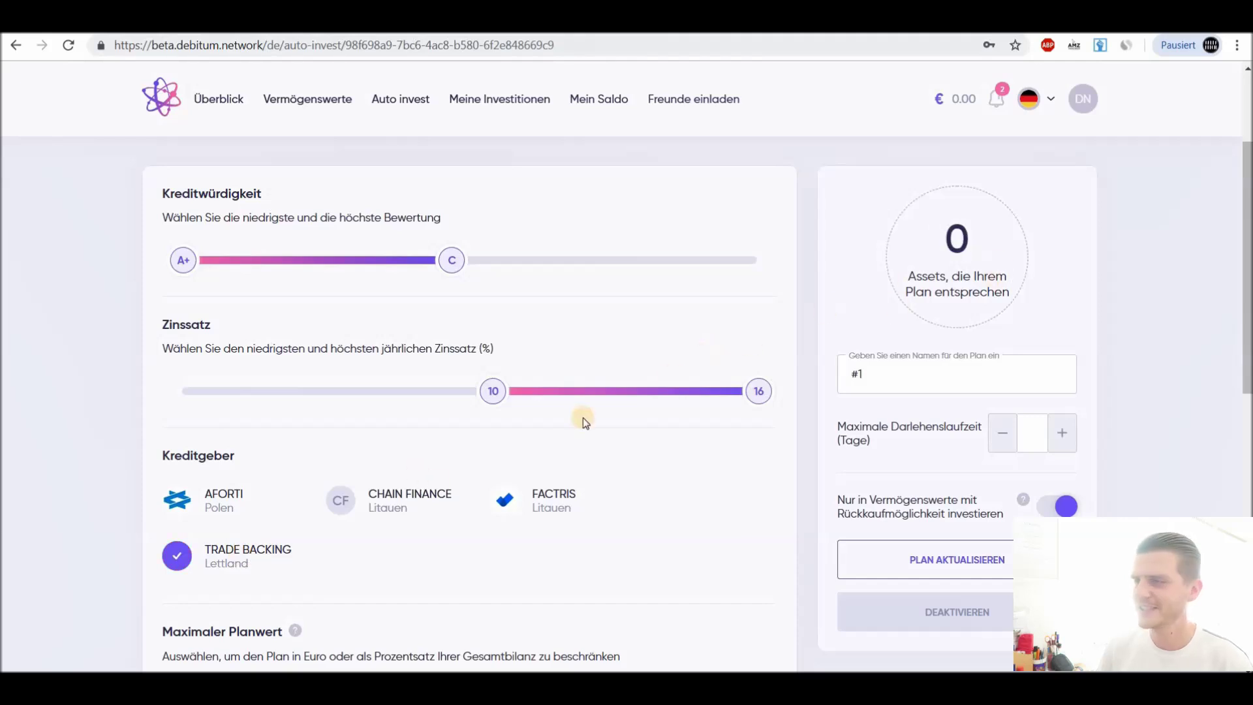
{"action": "left_click", "coordinate": [227, 503]}
{"action": "left_click", "coordinate": [377, 505]}
{"action": "left_click", "coordinate": [517, 508]}
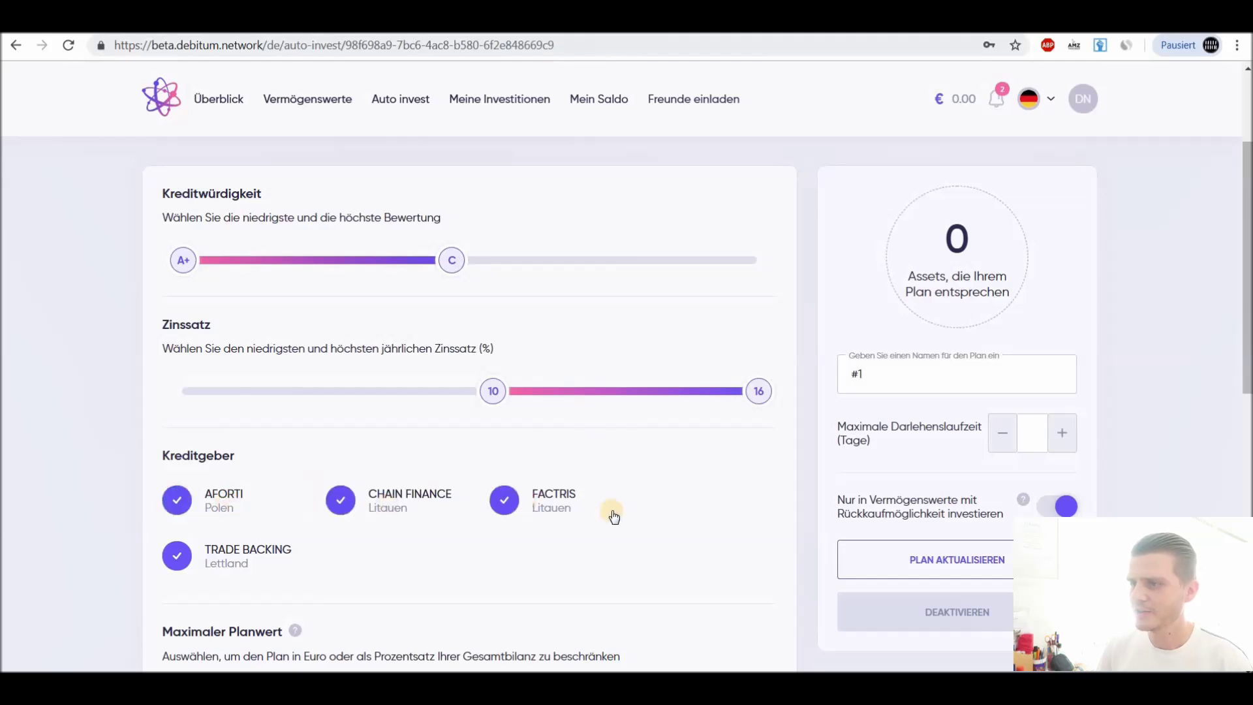
{"action": "left_click", "coordinate": [540, 499]}
{"action": "left_click", "coordinate": [389, 506]}
{"action": "left_click", "coordinate": [261, 501]}
{"action": "left_click", "coordinate": [246, 561]}
- Review the plan's maximum value, interest reinvestment, maximum loan term and buyback-only settings
{"action": "scroll", "coordinate": [111, 473], "scroll_direction": "down", "scroll_amount": 1}
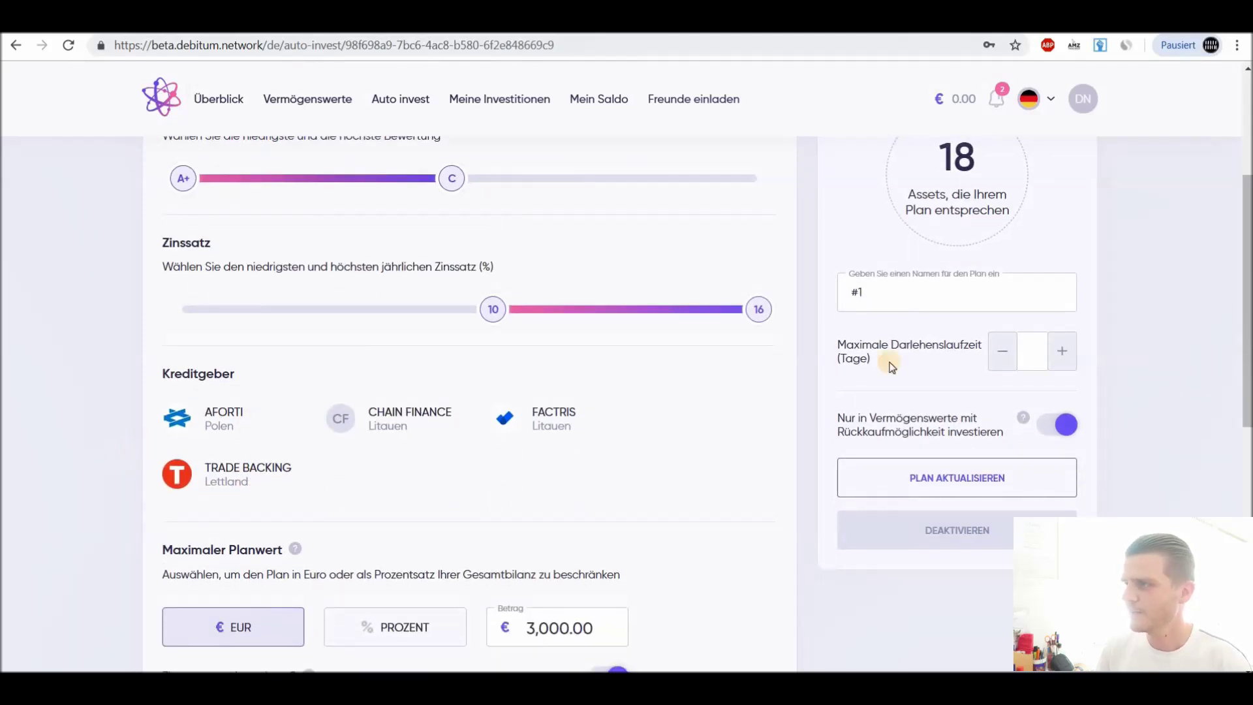
{"action": "scroll", "coordinate": [394, 408], "scroll_direction": "down", "scroll_amount": 1}
{"action": "scroll", "coordinate": [393, 406], "scroll_direction": "down", "scroll_amount": 1}
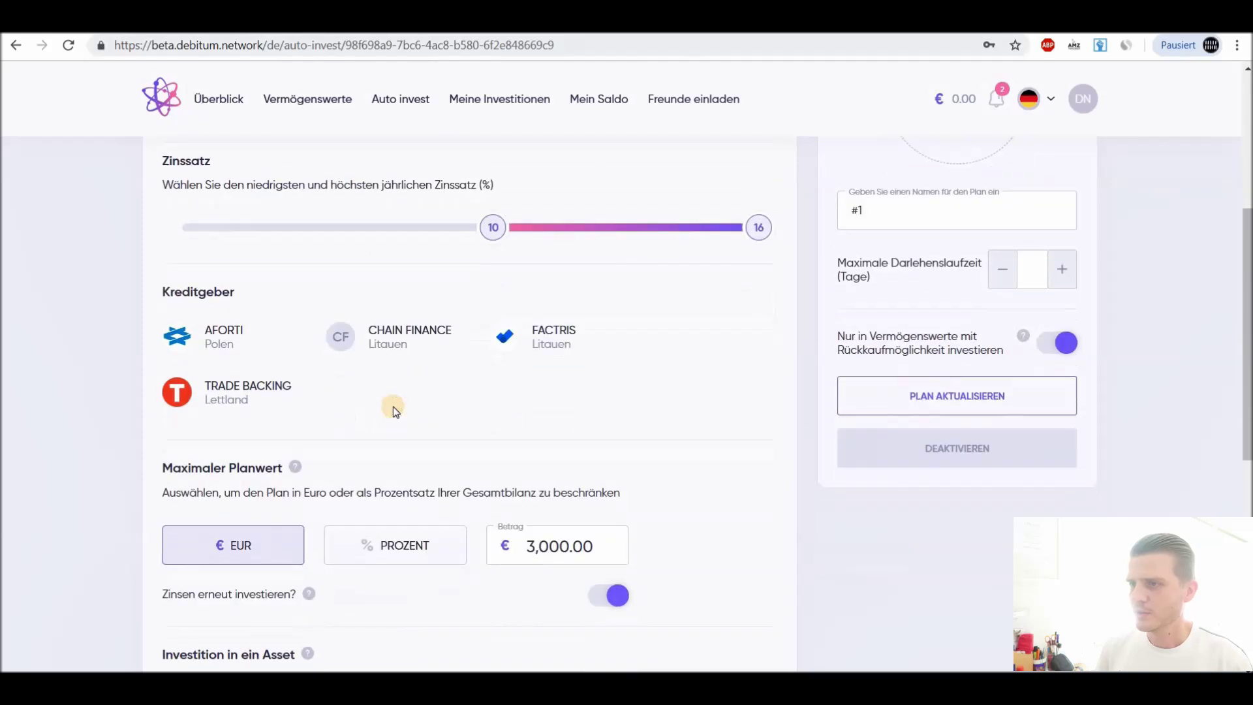
{"action": "scroll", "coordinate": [880, 228], "scroll_direction": "up", "scroll_amount": 1}
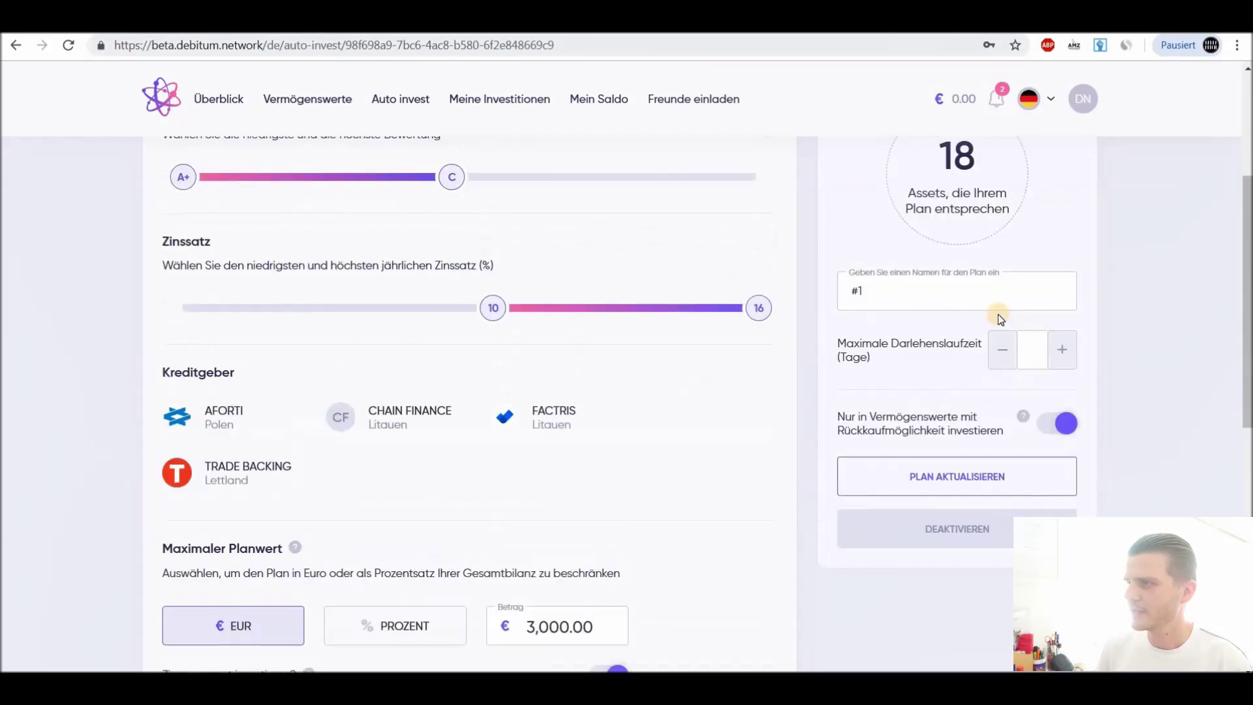
- Try a maximum loan term of 15 days for auto-invest plan #1
{"action": "left_click", "coordinate": [840, 294]}
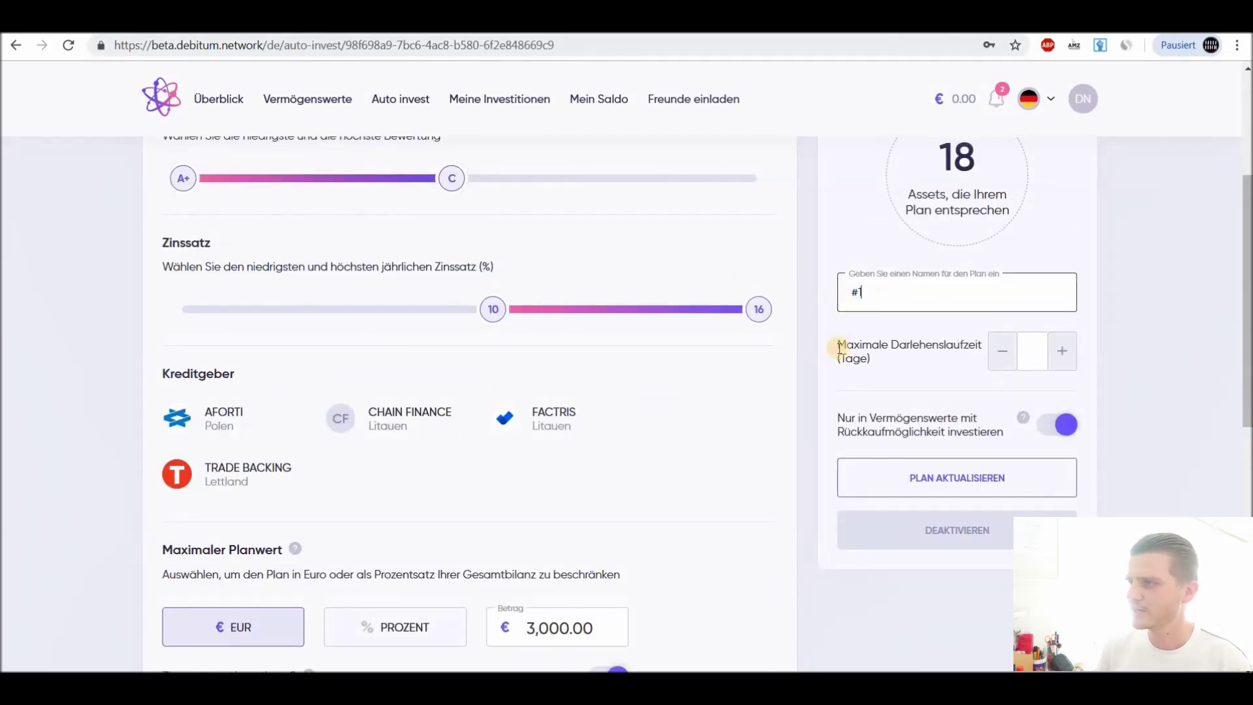
{"action": "left_click", "coordinate": [815, 355]}
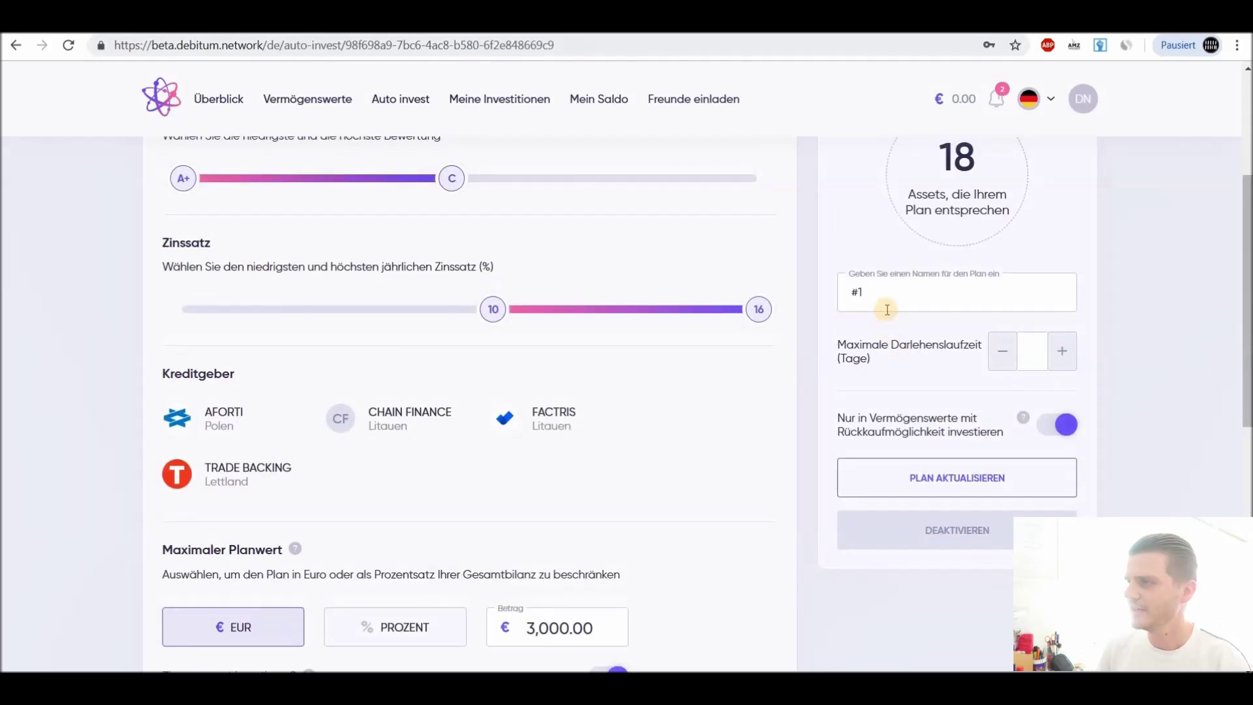
{"action": "left_click", "coordinate": [1027, 351]}
{"action": "scroll", "coordinate": [1153, 358], "scroll_direction": "up", "scroll_amount": 1}
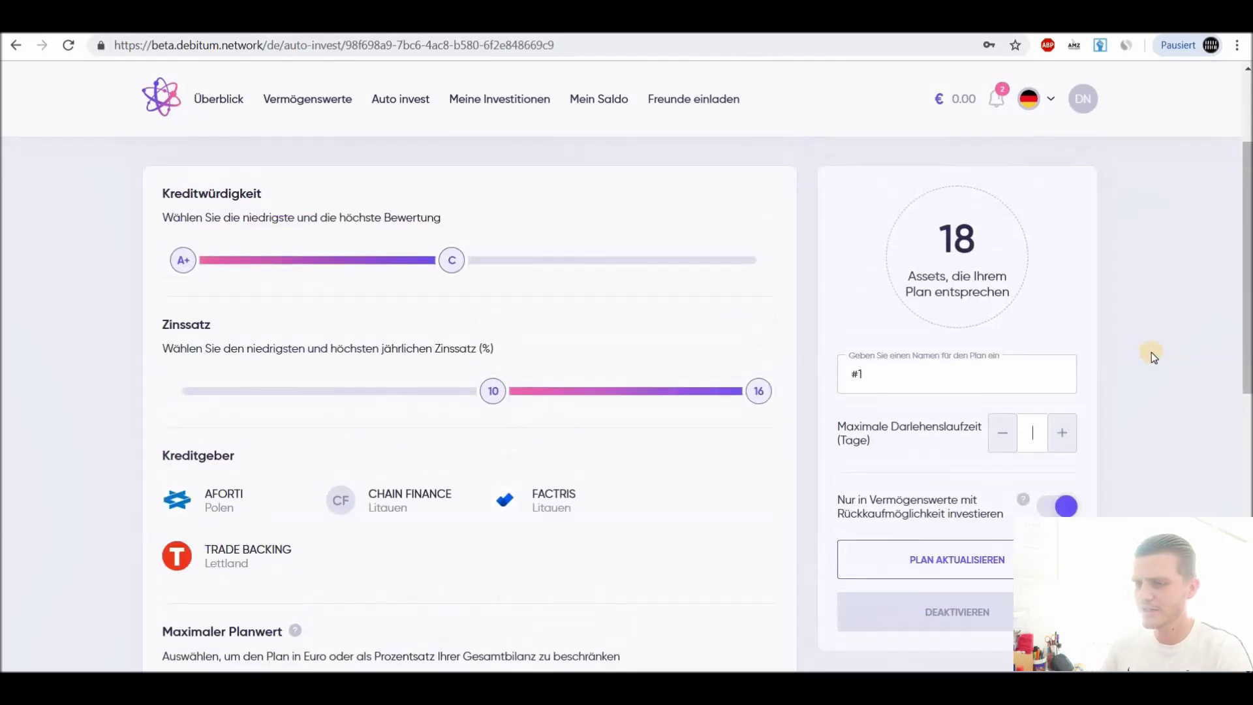
{"action": "type", "text": "15"}
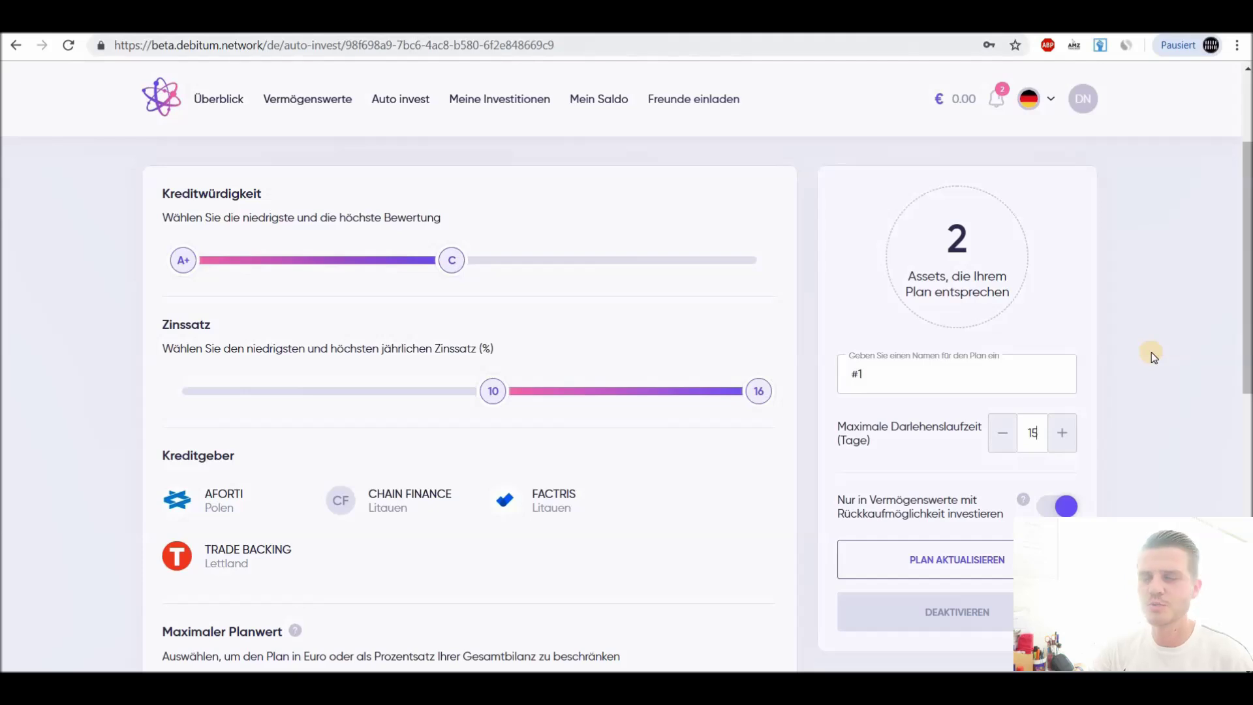
- Test maximum loan terms of 30 and 60 days, and clear the term value again
{"action": "key", "text": "BackSpace"}
{"action": "key", "text": "BackSpace"}
{"action": "type", "text": "30"}
{"action": "key", "text": "BackSpace"}
{"action": "key", "text": "BackSpace"}
{"action": "type", "text": "60"}
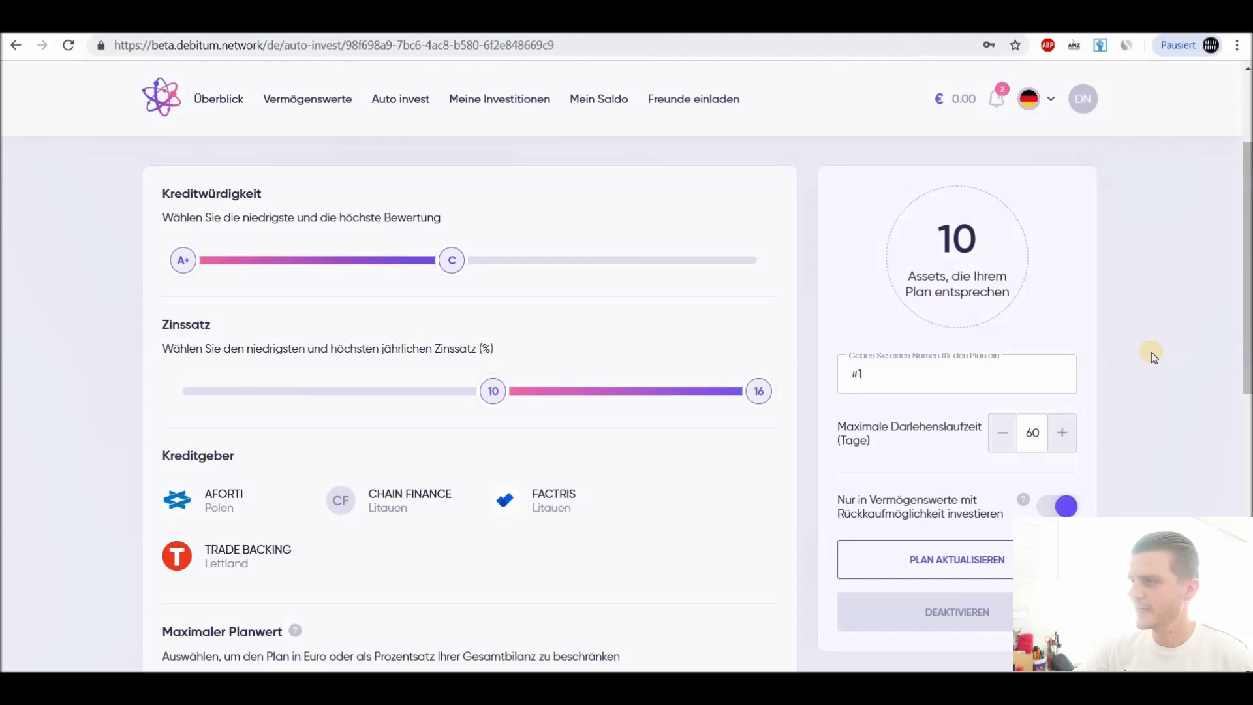
{"action": "key", "text": "BackSpace"}
{"action": "key", "text": "BackSpace"}
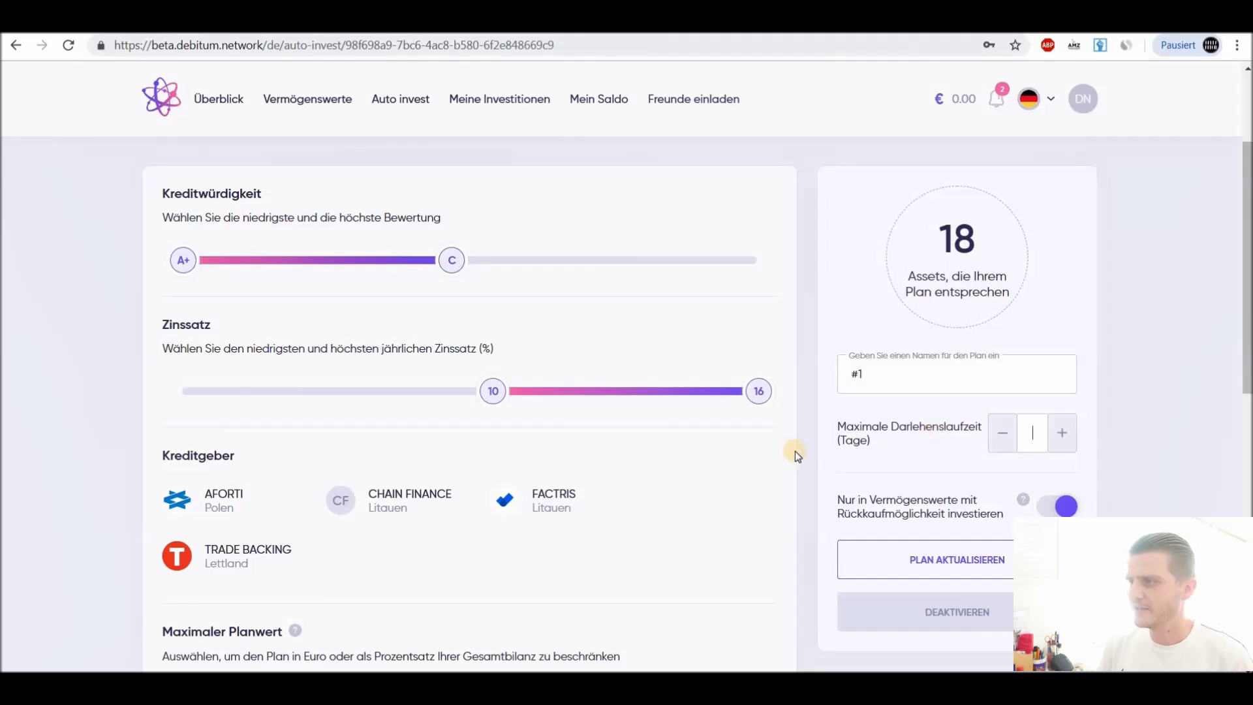
- Read the explanation of the buyback-only option, and switch the option off and back on
{"action": "scroll", "coordinate": [799, 449], "scroll_direction": "down", "scroll_amount": 1}
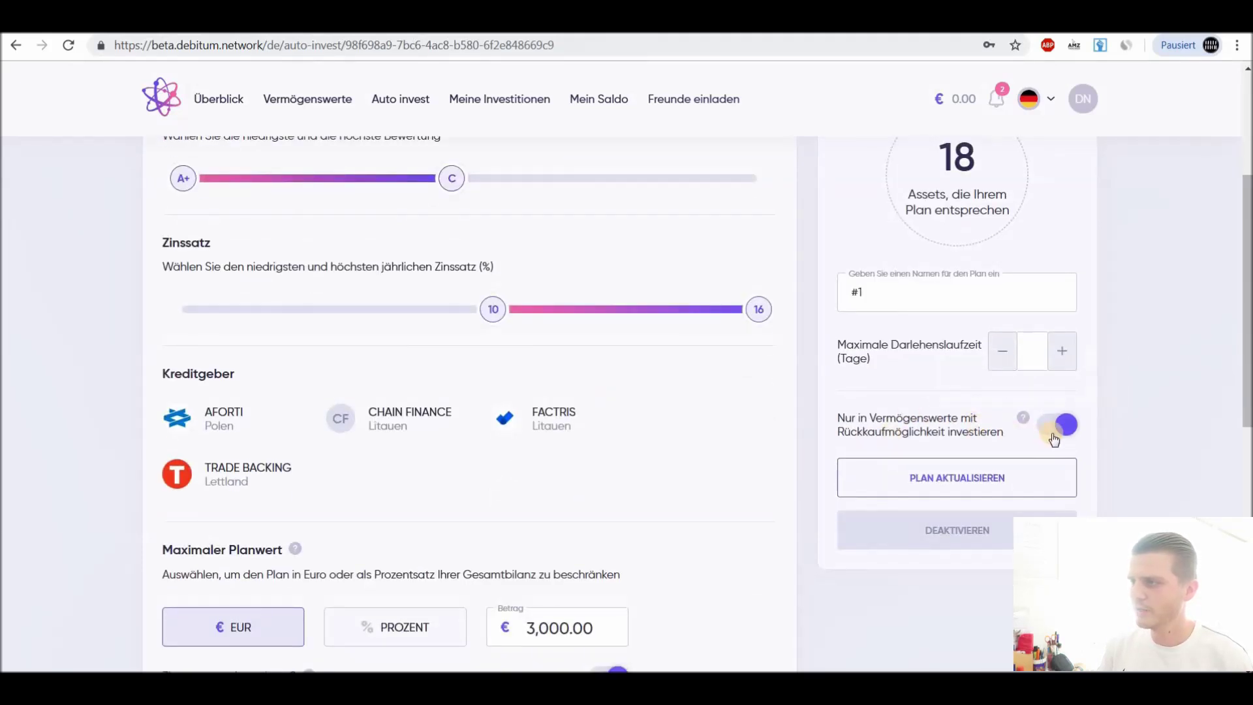
{"action": "mouse_move", "coordinate": [1022, 424]}
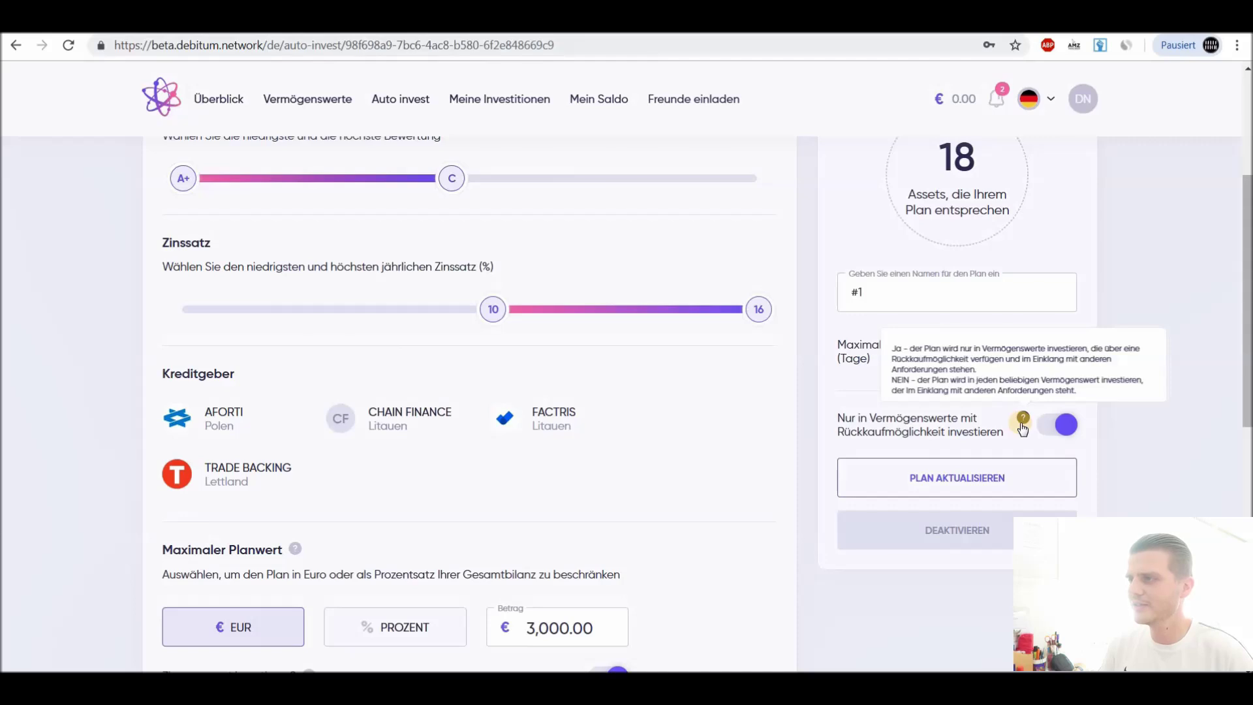
{"action": "left_click", "coordinate": [1055, 436]}
{"action": "left_click", "coordinate": [1055, 436]}
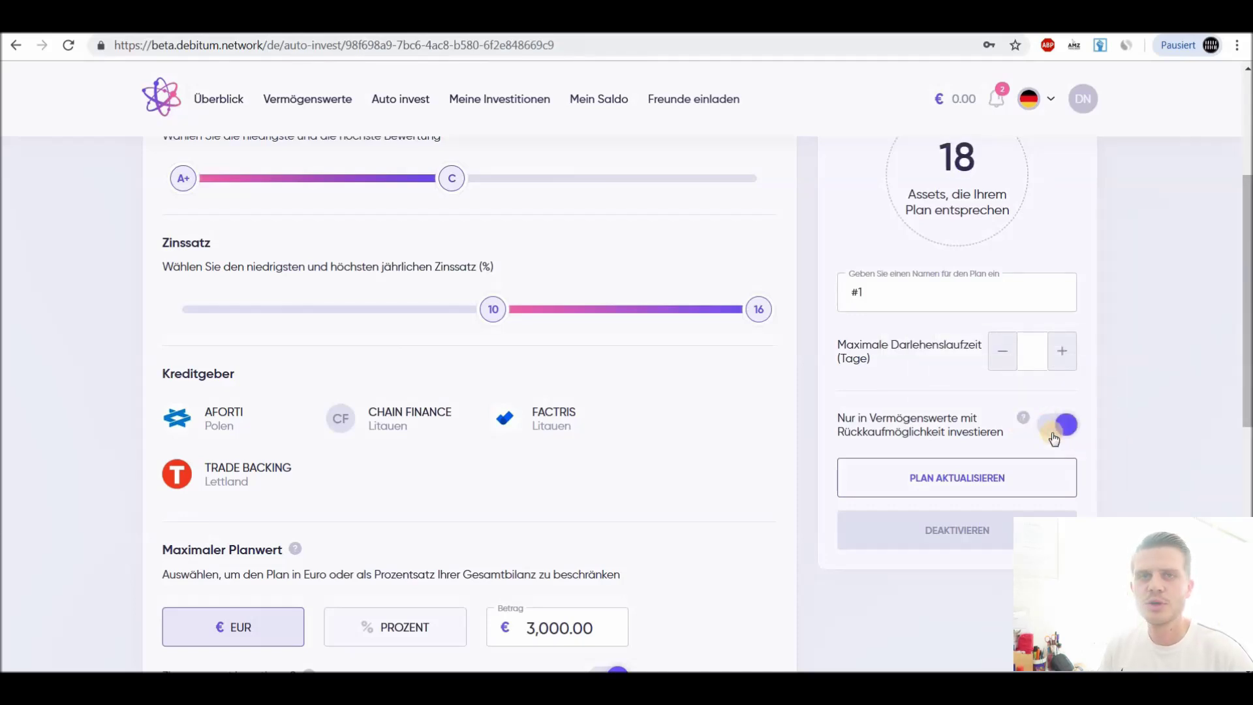
- Examine the plan's maximum value in euros and its interest reinvestment setting with the explanation
{"action": "scroll", "coordinate": [1115, 409], "scroll_direction": "down", "scroll_amount": 3}
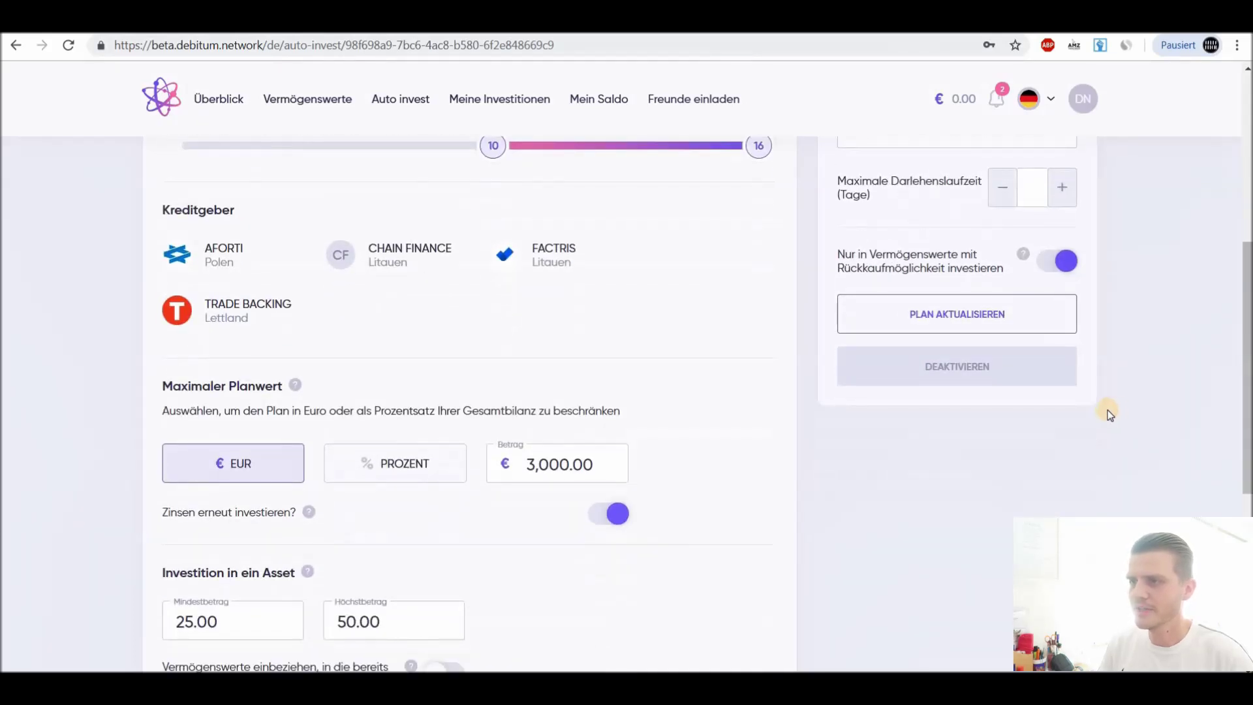
{"action": "scroll", "coordinate": [1106, 410], "scroll_direction": "down", "scroll_amount": 2}
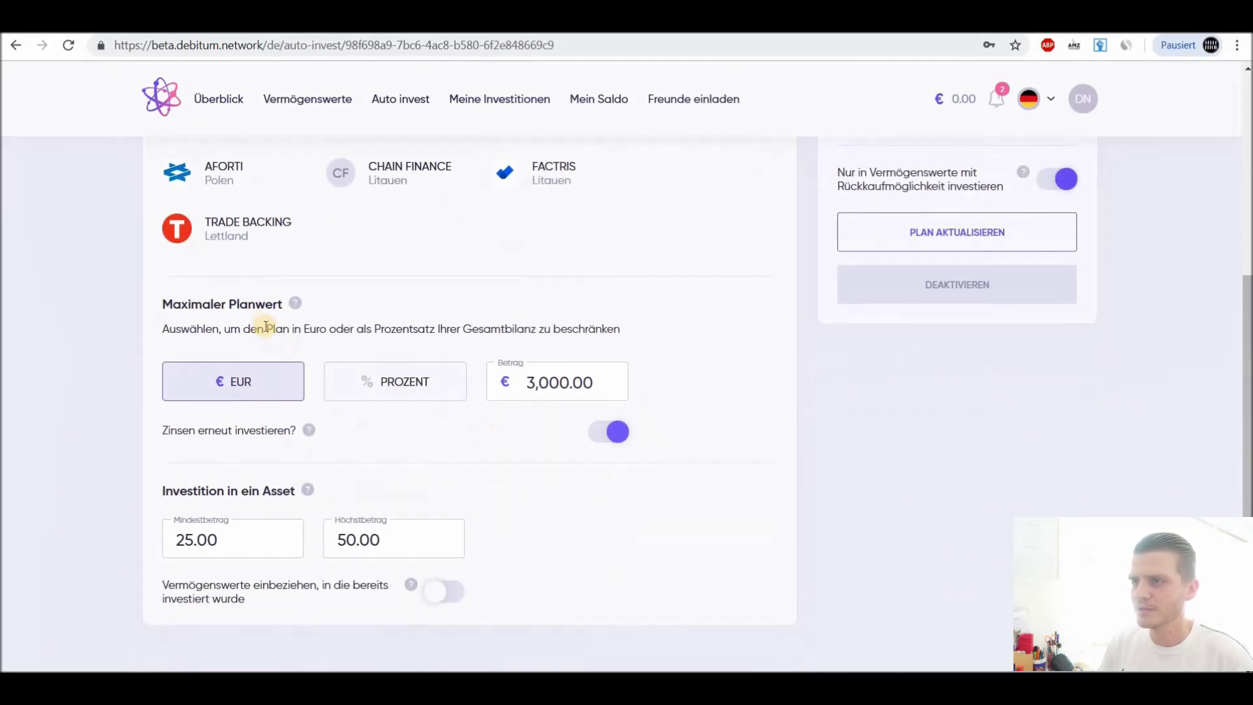
{"action": "scroll", "coordinate": [293, 343], "scroll_direction": "down", "scroll_amount": 1}
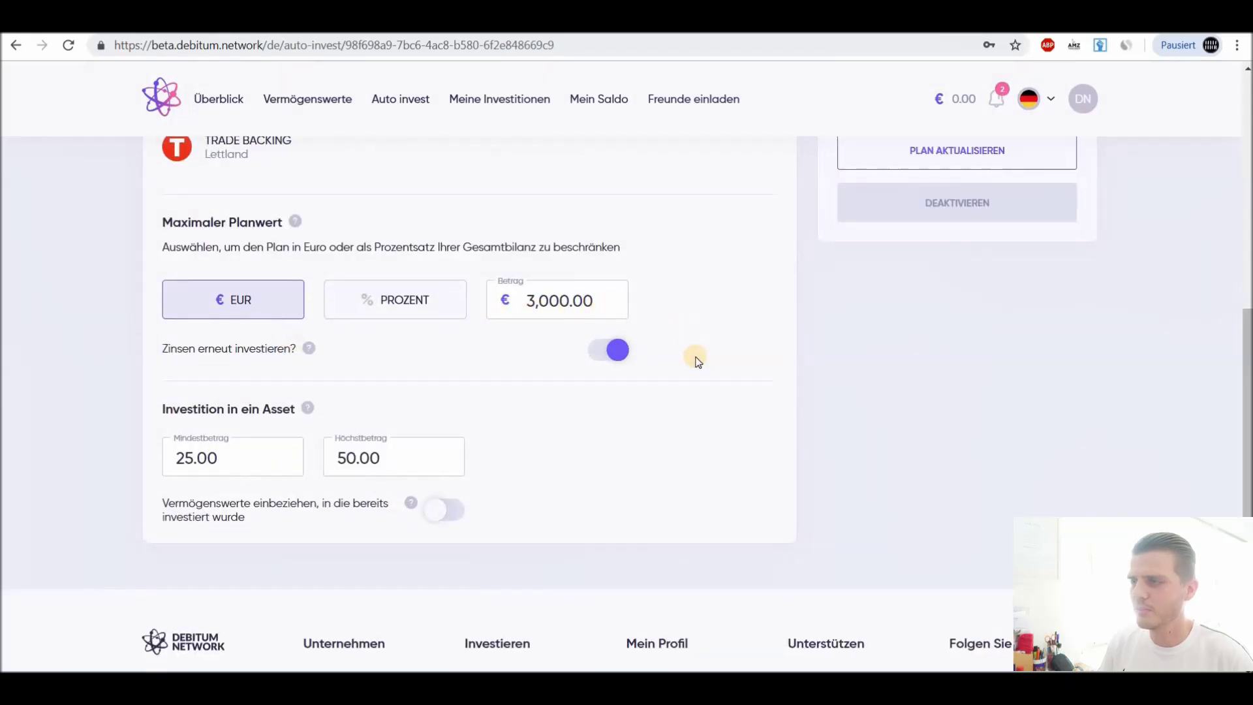
{"action": "scroll", "coordinate": [698, 361], "scroll_direction": "up", "scroll_amount": 1}
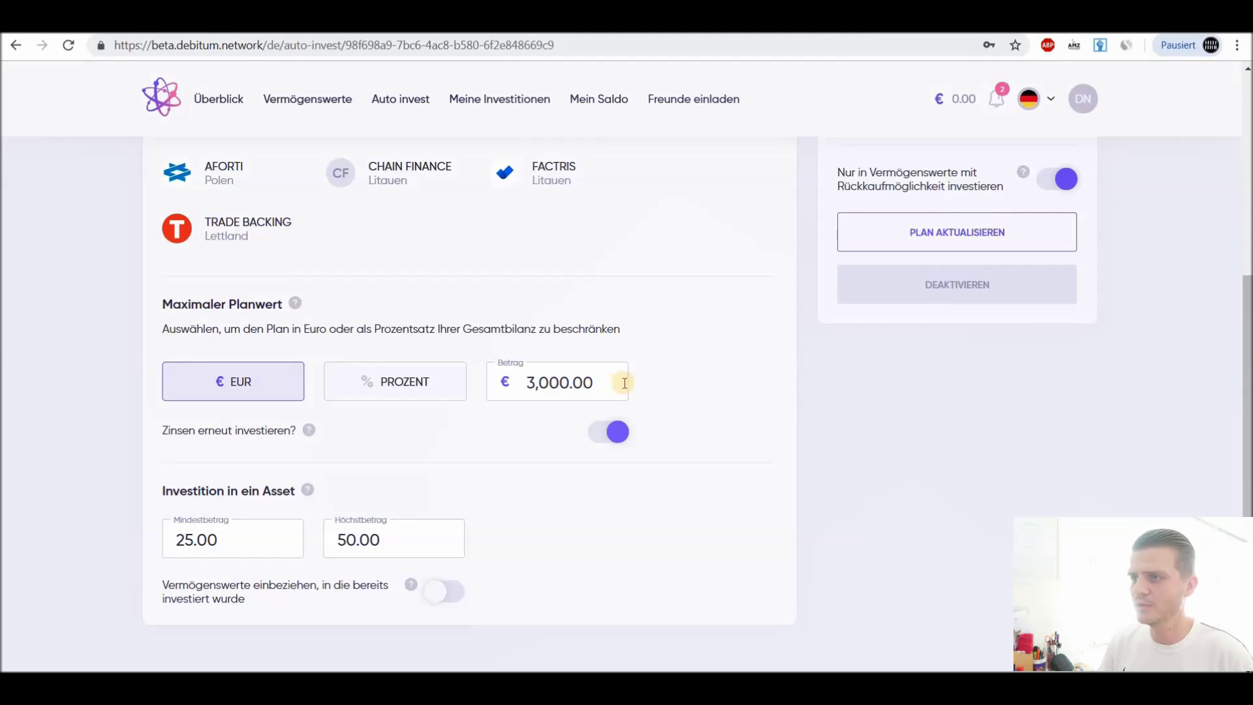
{"action": "scroll", "coordinate": [623, 378], "scroll_direction": "up", "scroll_amount": 1}
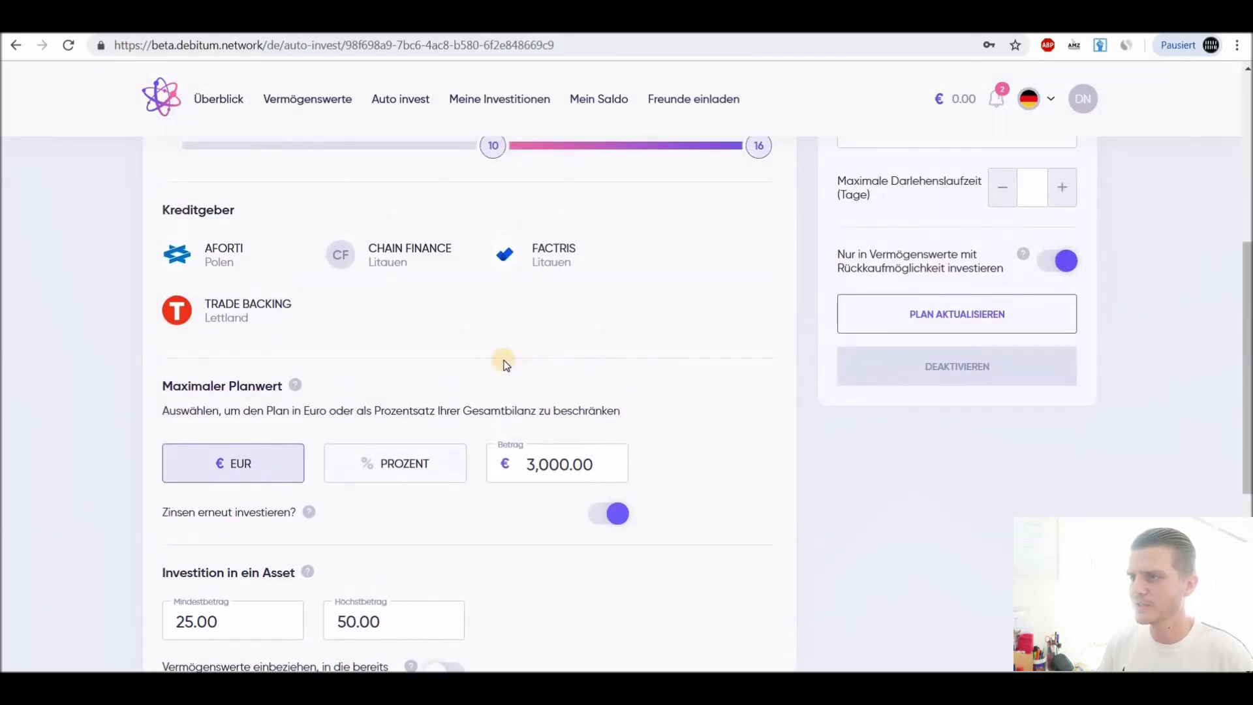
{"action": "scroll", "coordinate": [640, 421], "scroll_direction": "down", "scroll_amount": 1}
{"action": "scroll", "coordinate": [641, 421], "scroll_direction": "down", "scroll_amount": 1}
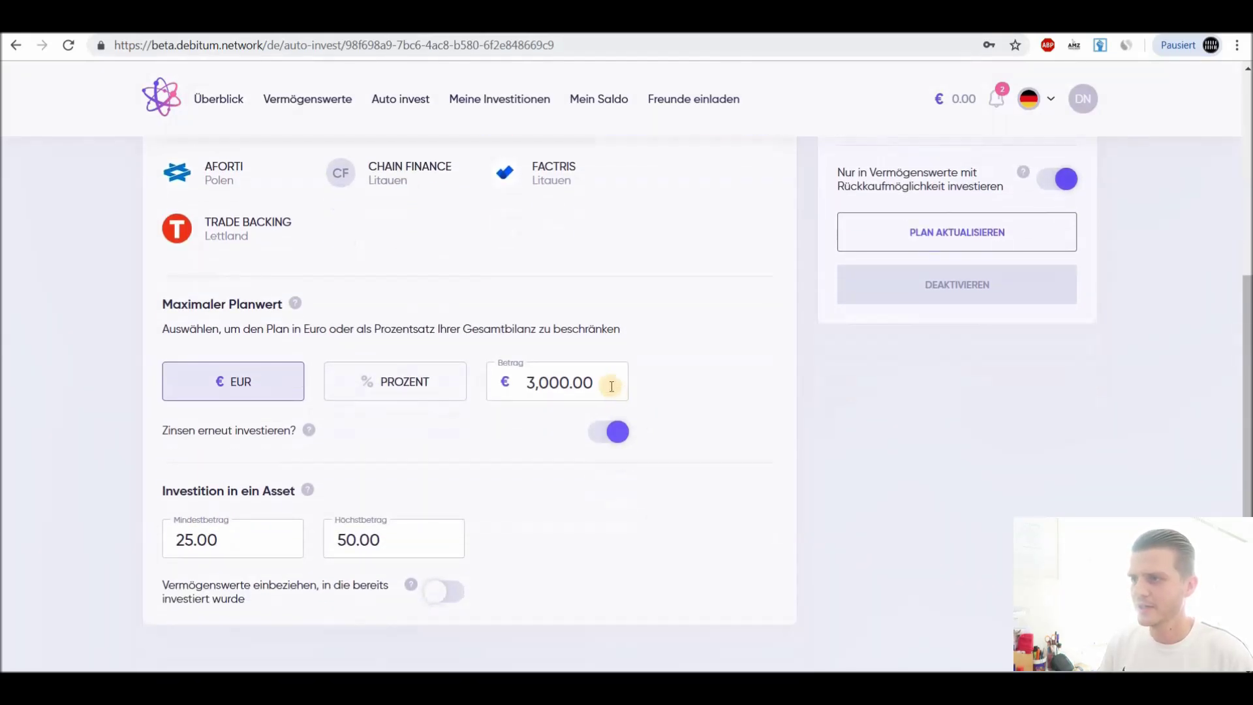
{"action": "left_click_drag", "start_coordinate": [610, 385], "coordinate": [510, 382]}
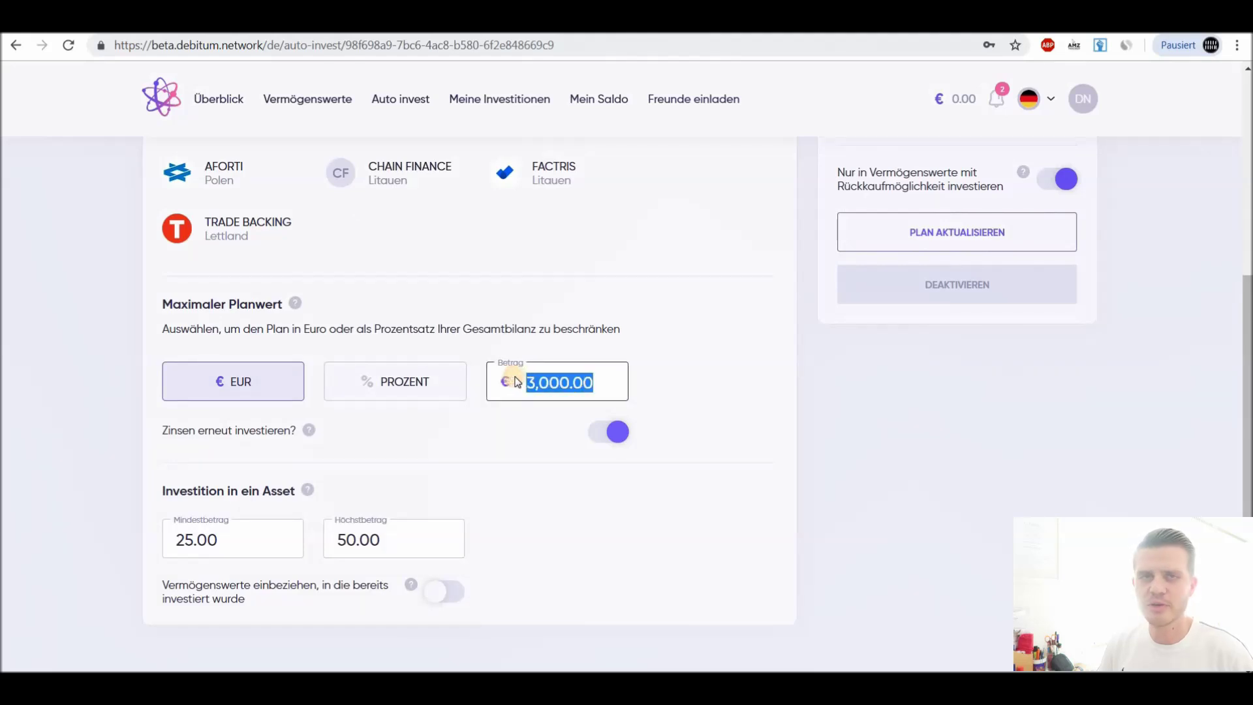
{"action": "left_click", "coordinate": [693, 400]}
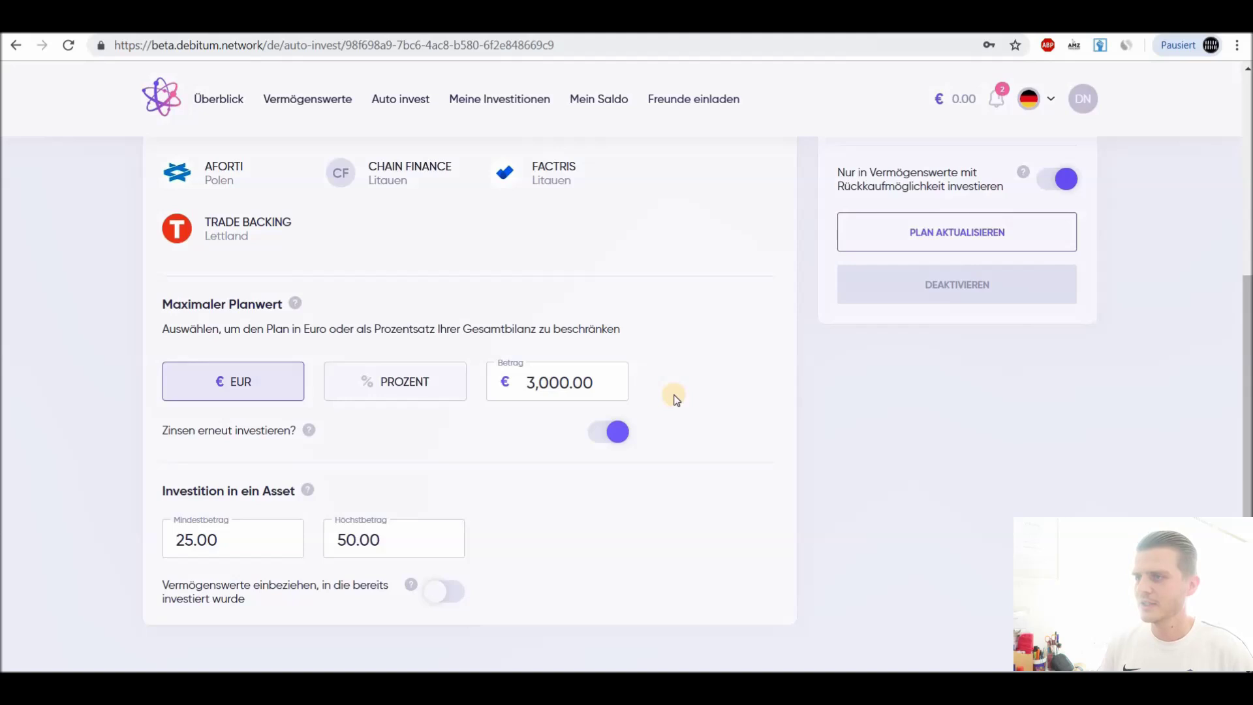
{"action": "mouse_move", "coordinate": [285, 435]}
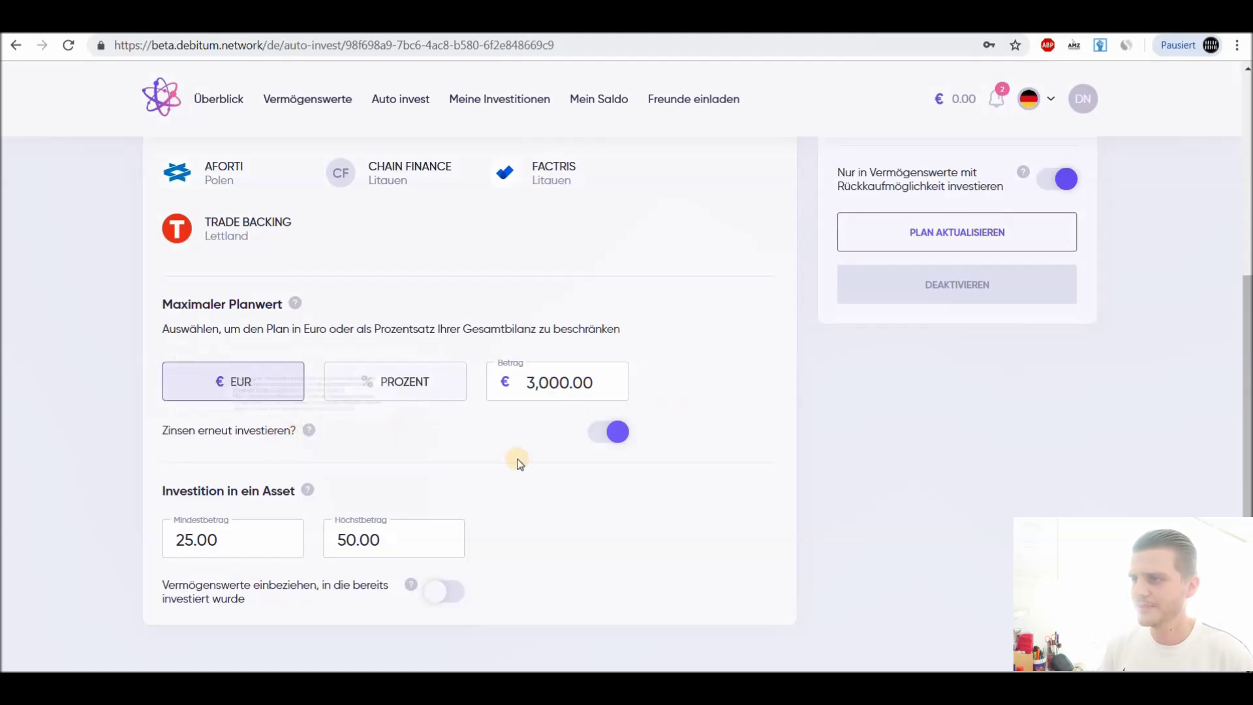
- Examine the minimum amount the plan invests in a single asset
{"action": "scroll", "coordinate": [547, 471], "scroll_direction": "down", "scroll_amount": 1}
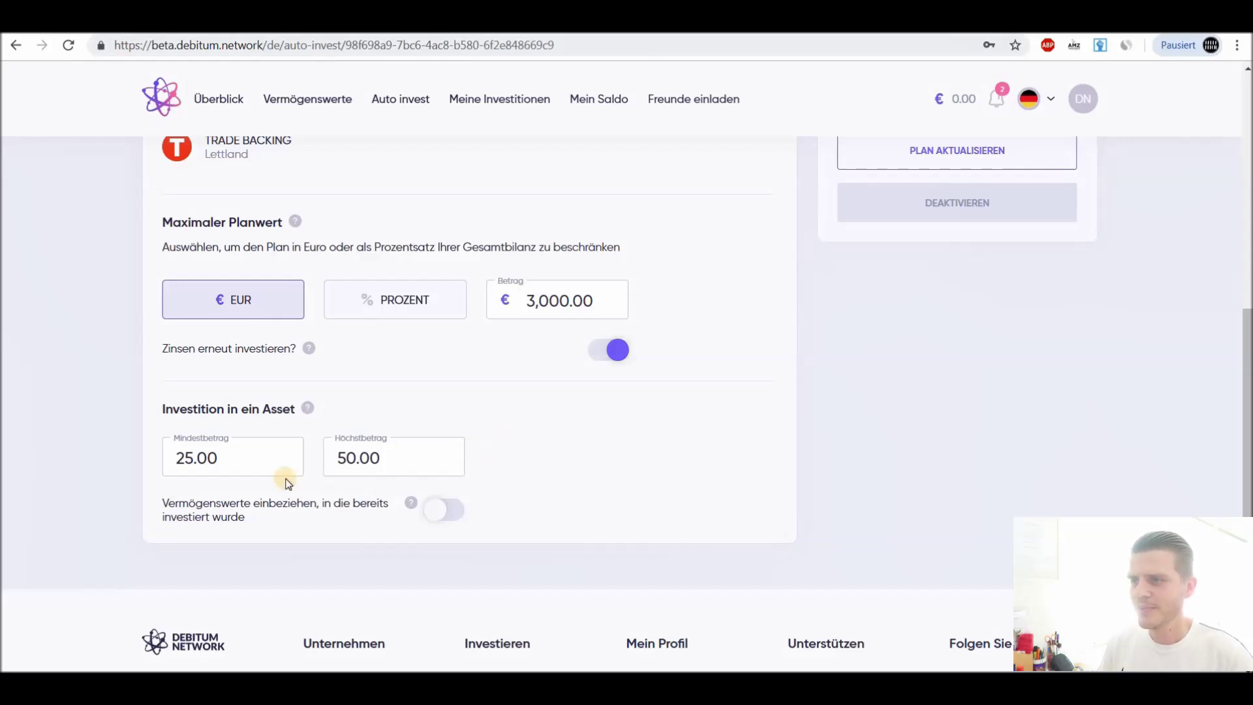
{"action": "left_click", "coordinate": [189, 461]}
{"action": "double_click", "coordinate": [190, 461]}
{"action": "left_click", "coordinate": [224, 462]}
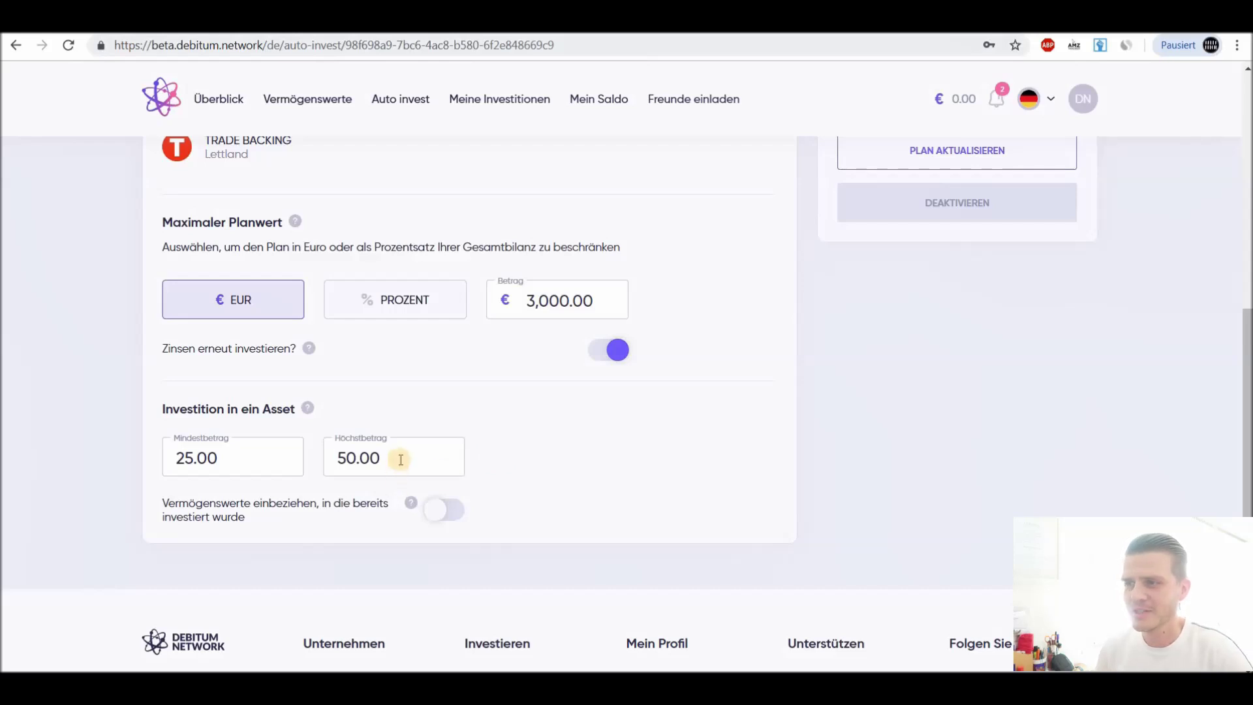
- Examine the maximum amount the plan invests in a single asset
{"action": "left_click", "coordinate": [376, 459]}
{"action": "left_click_drag", "start_coordinate": [376, 458], "coordinate": [336, 457]}
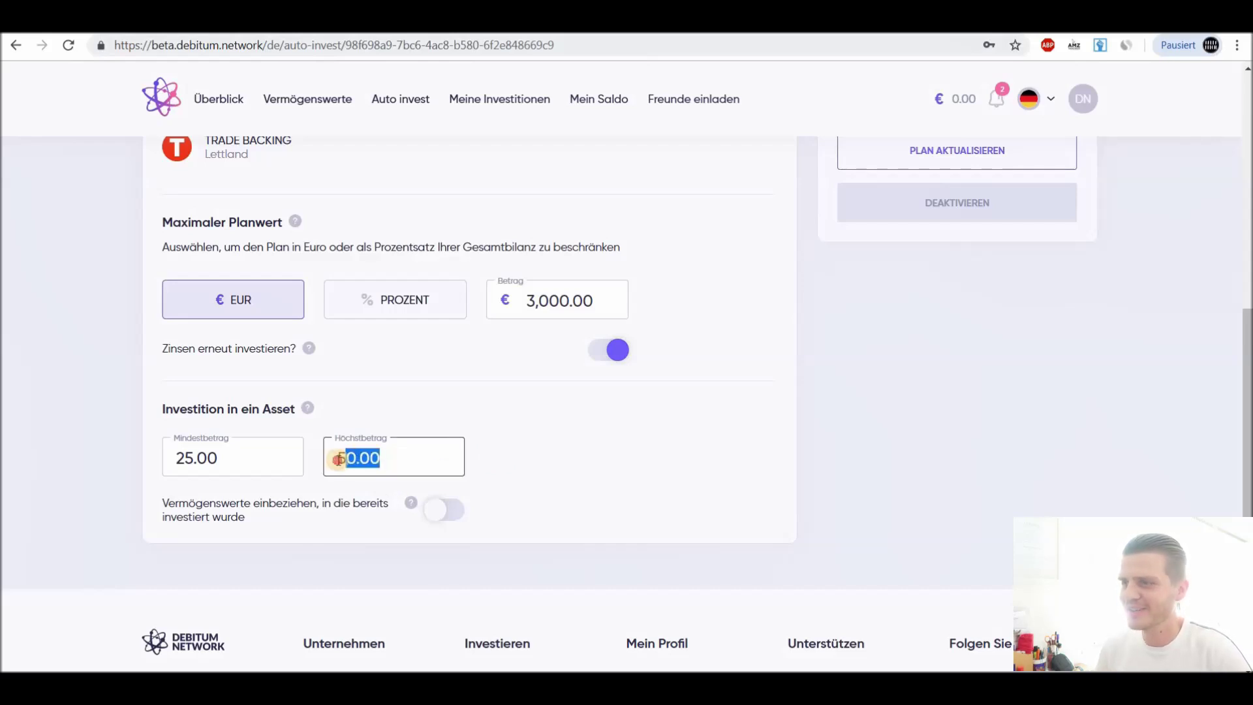
{"action": "left_click", "coordinate": [392, 462]}
{"action": "left_click", "coordinate": [512, 456]}
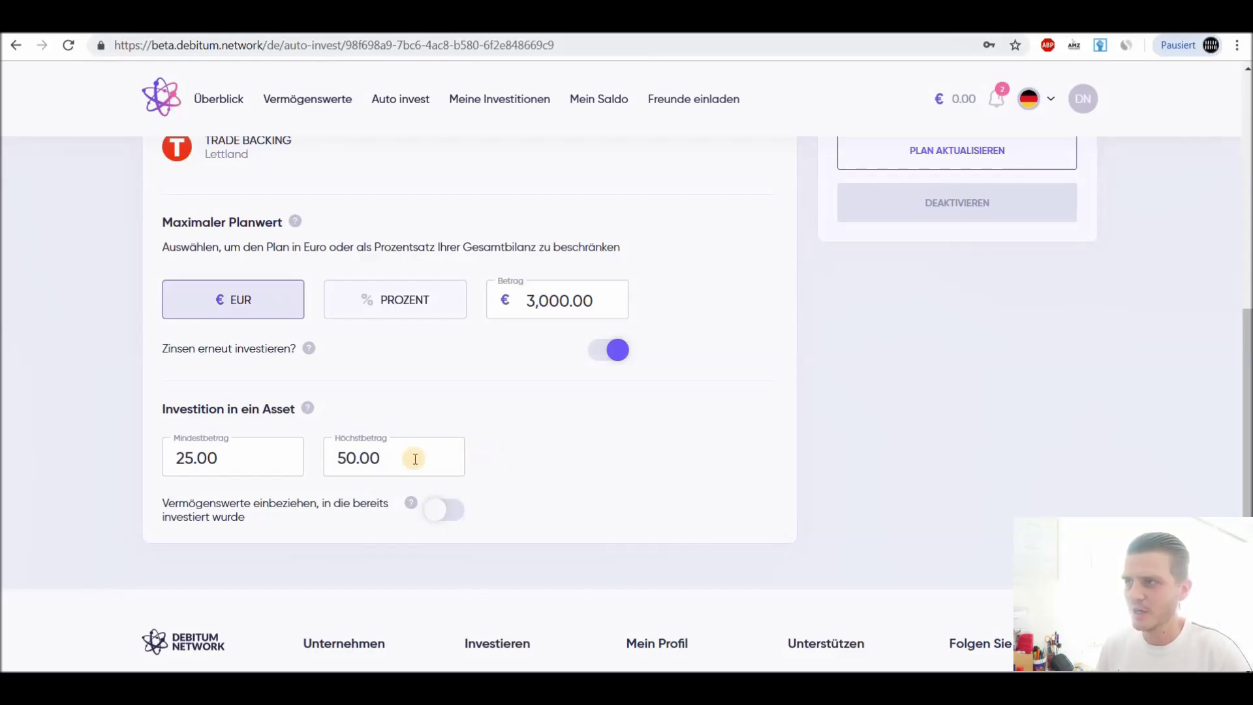
{"action": "left_click", "coordinate": [368, 457]}
{"action": "left_click_drag", "start_coordinate": [378, 457], "coordinate": [334, 457]}
{"action": "left_click", "coordinate": [385, 461]}
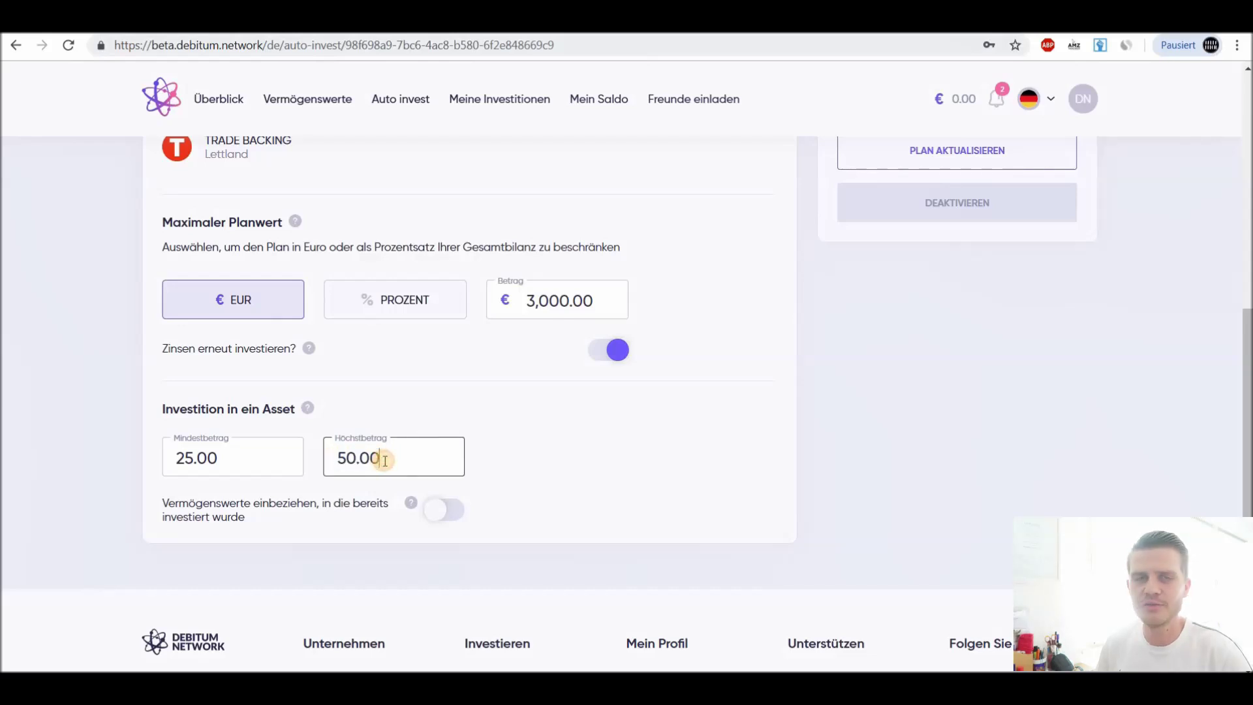
{"action": "left_click_drag", "start_coordinate": [385, 460], "coordinate": [330, 457]}
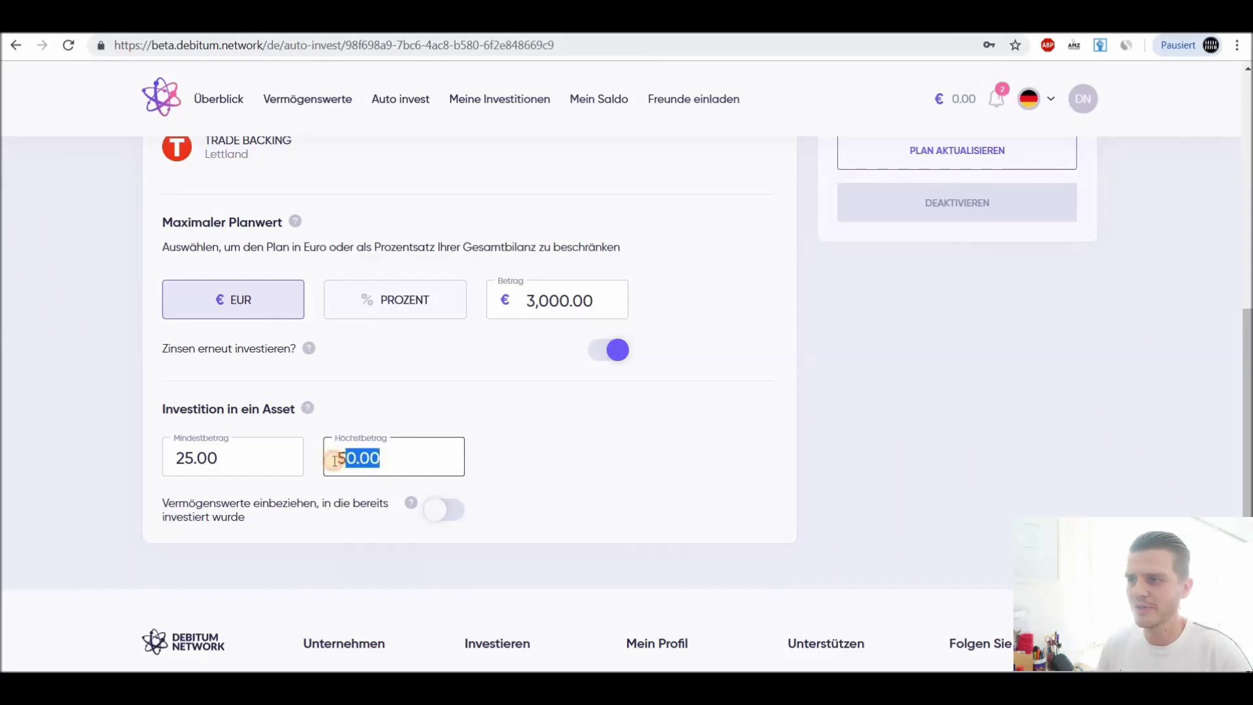
{"action": "left_click", "coordinate": [532, 439]}
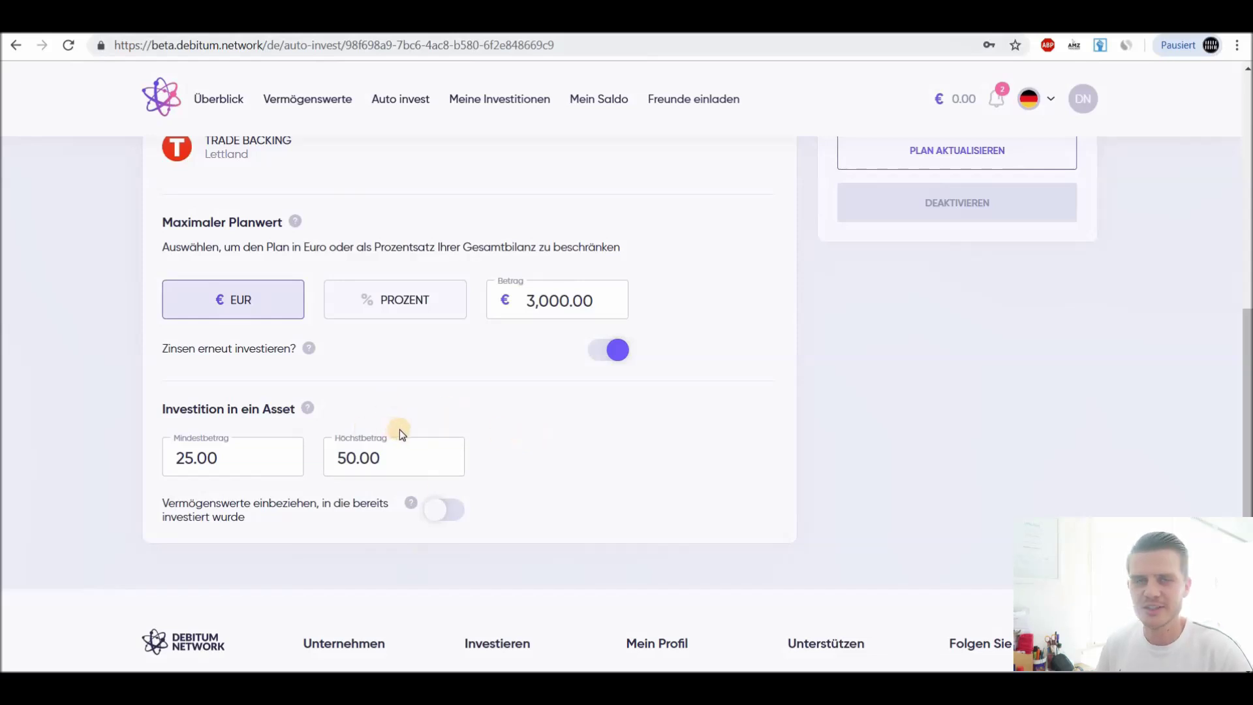
{"action": "left_click_drag", "start_coordinate": [382, 458], "coordinate": [335, 457]}
{"action": "left_click", "coordinate": [509, 445]}
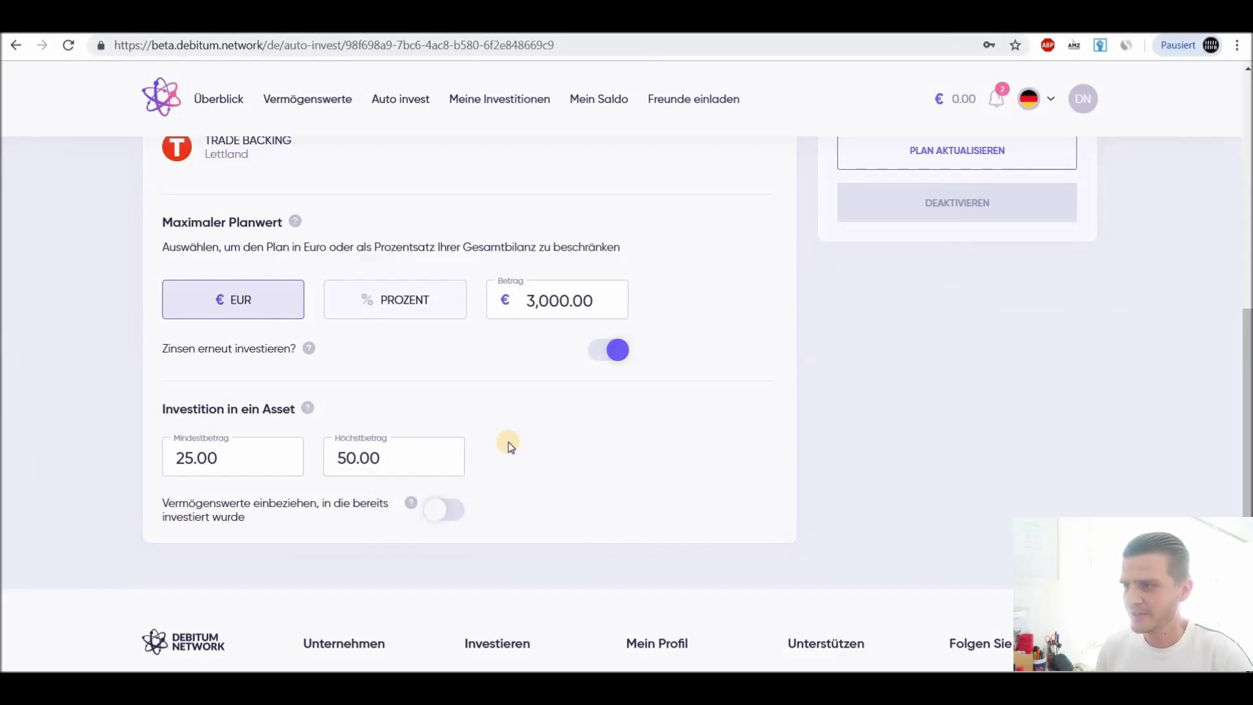
- Open the Meine Investitionen overview and examine the total invested amount
{"action": "scroll", "coordinate": [511, 447], "scroll_direction": "up", "scroll_amount": 9}
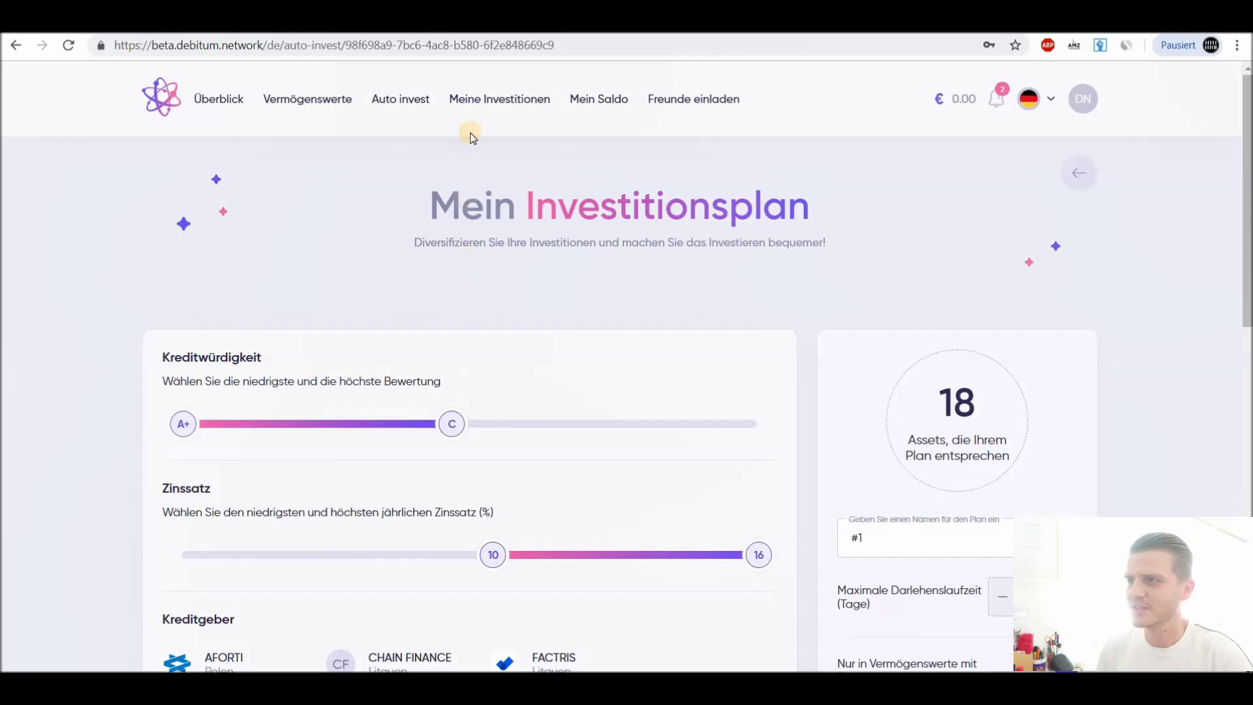
{"action": "left_click", "coordinate": [490, 109]}
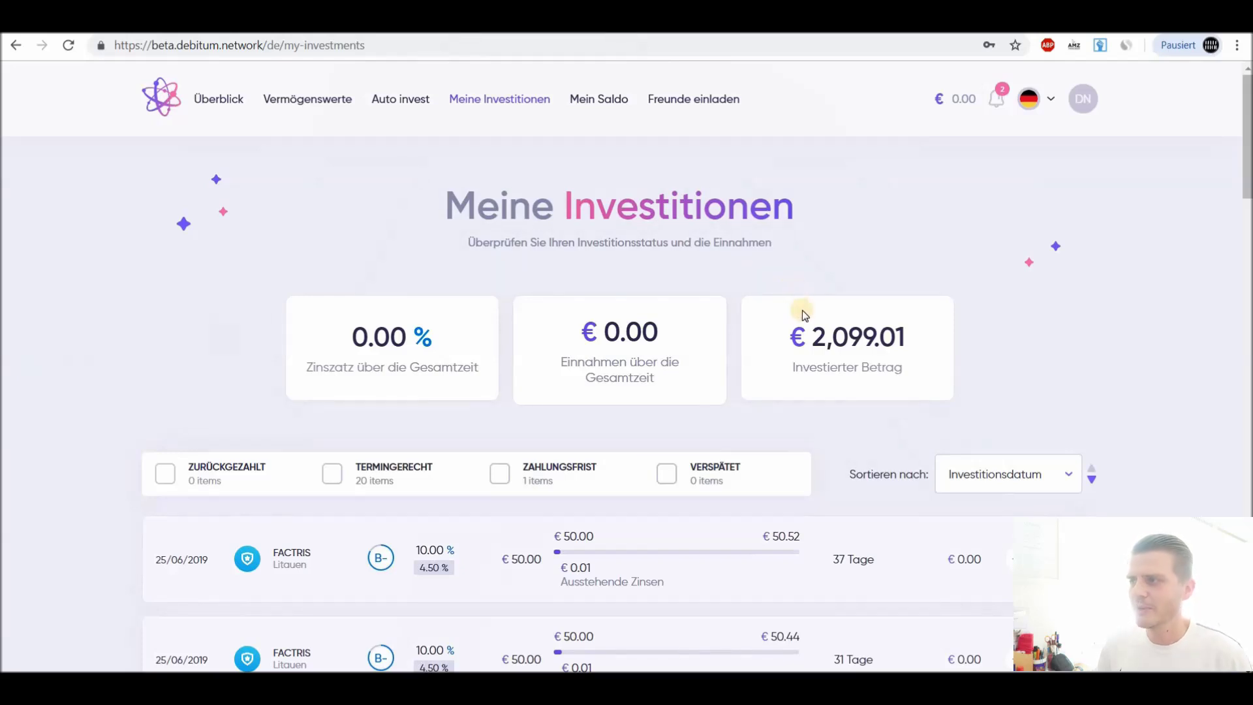
{"action": "left_click_drag", "start_coordinate": [808, 333], "coordinate": [914, 335]}
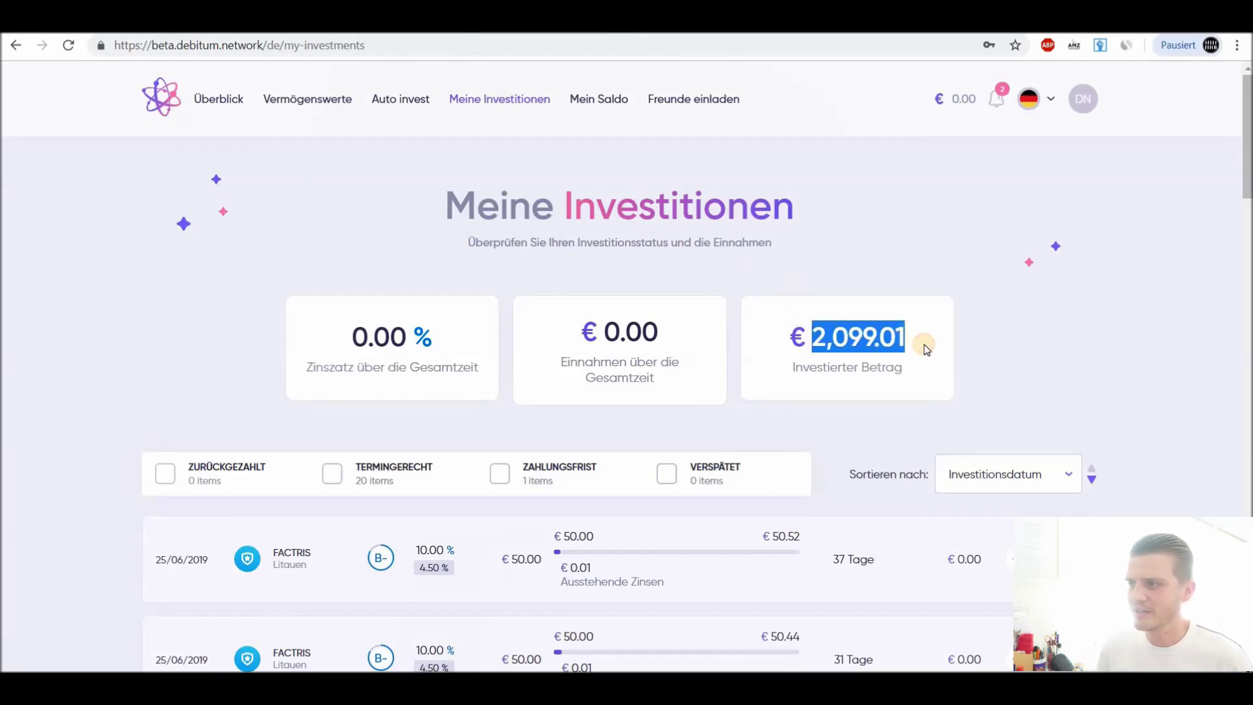
{"action": "left_click", "coordinate": [925, 346]}
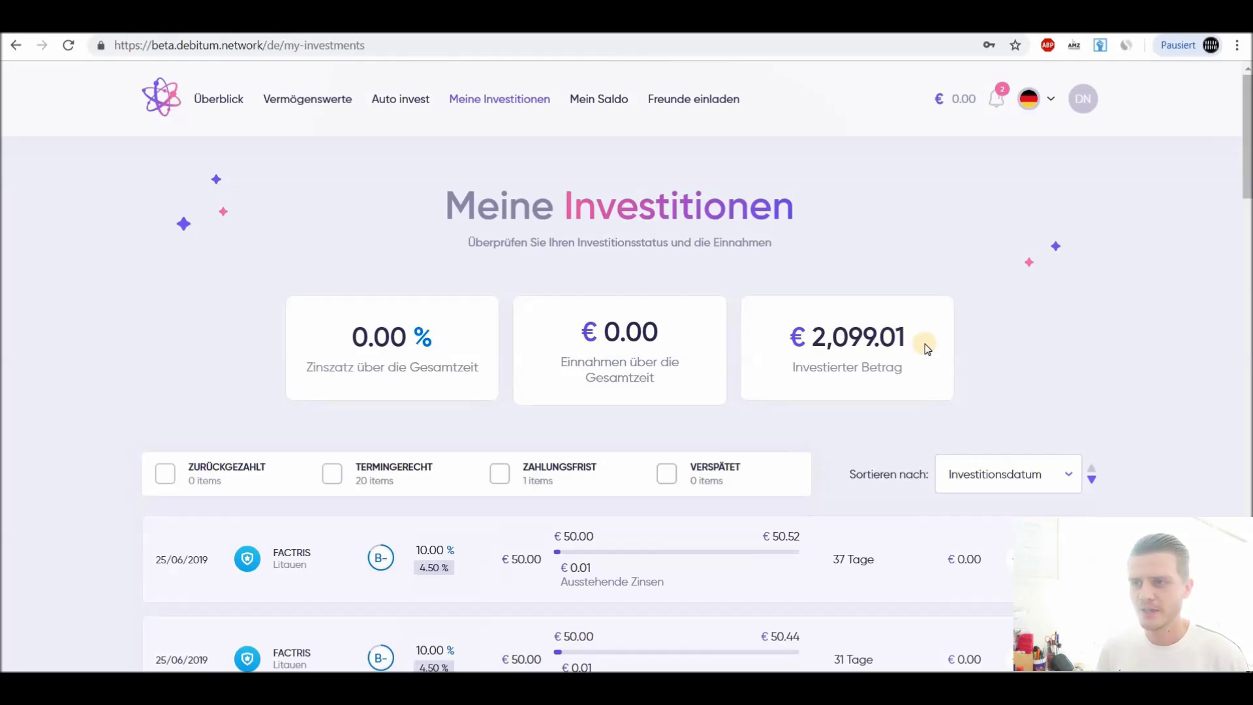
{"action": "left_click_drag", "start_coordinate": [926, 348], "coordinate": [813, 320]}
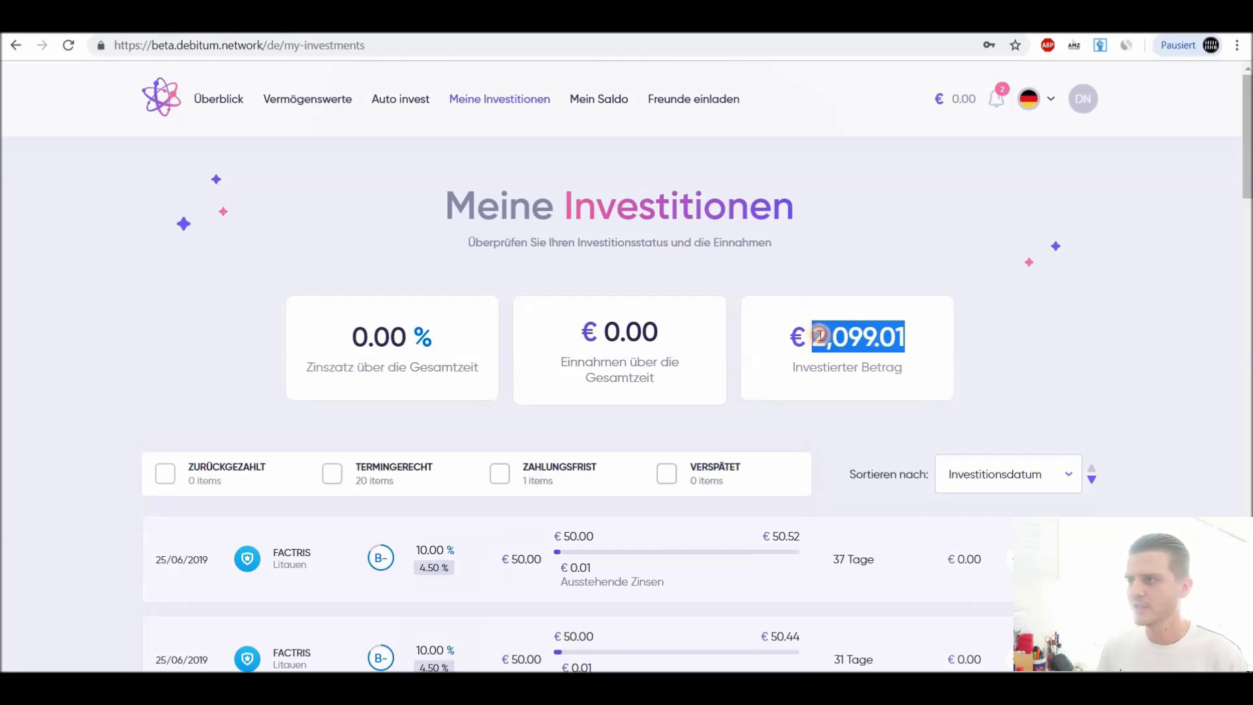
{"action": "left_click", "coordinate": [817, 335]}
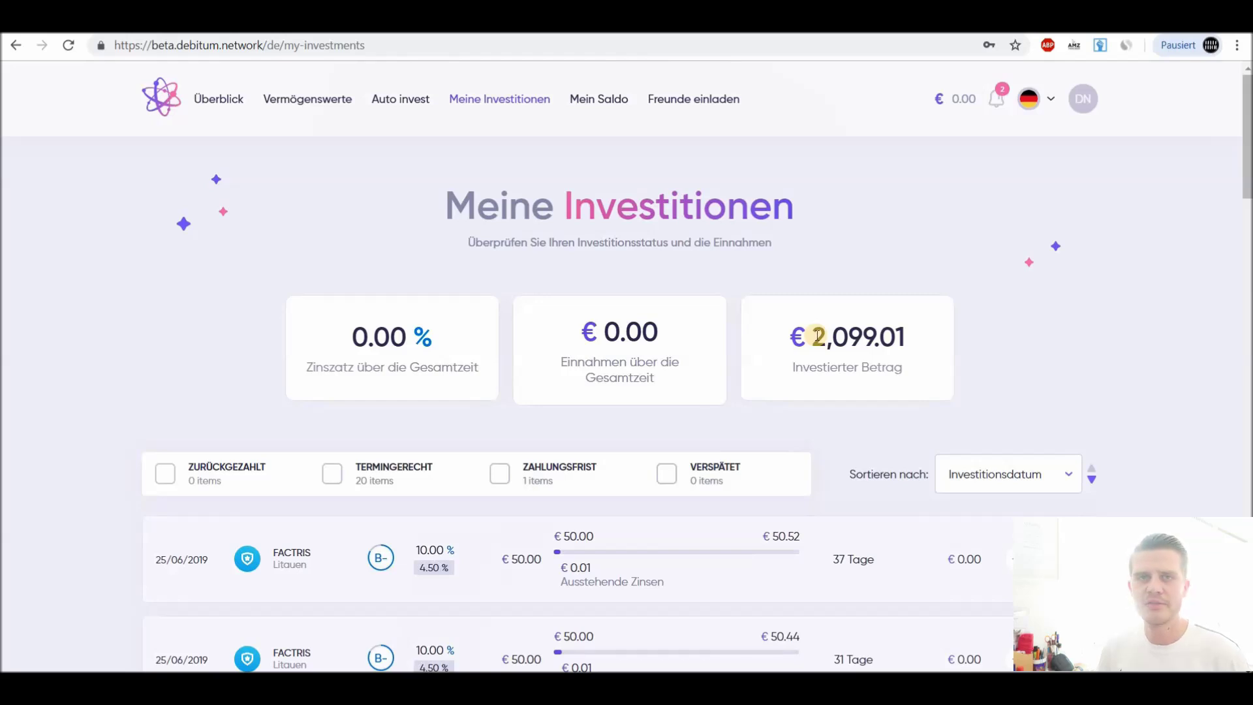
{"action": "mouse_move", "coordinate": [817, 336]}
{"action": "left_mouse_down"}
{"action": "mouse_move", "coordinate": [904, 336]}
{"action": "mouse_move", "coordinate": [809, 331]}
{"action": "left_mouse_up"}
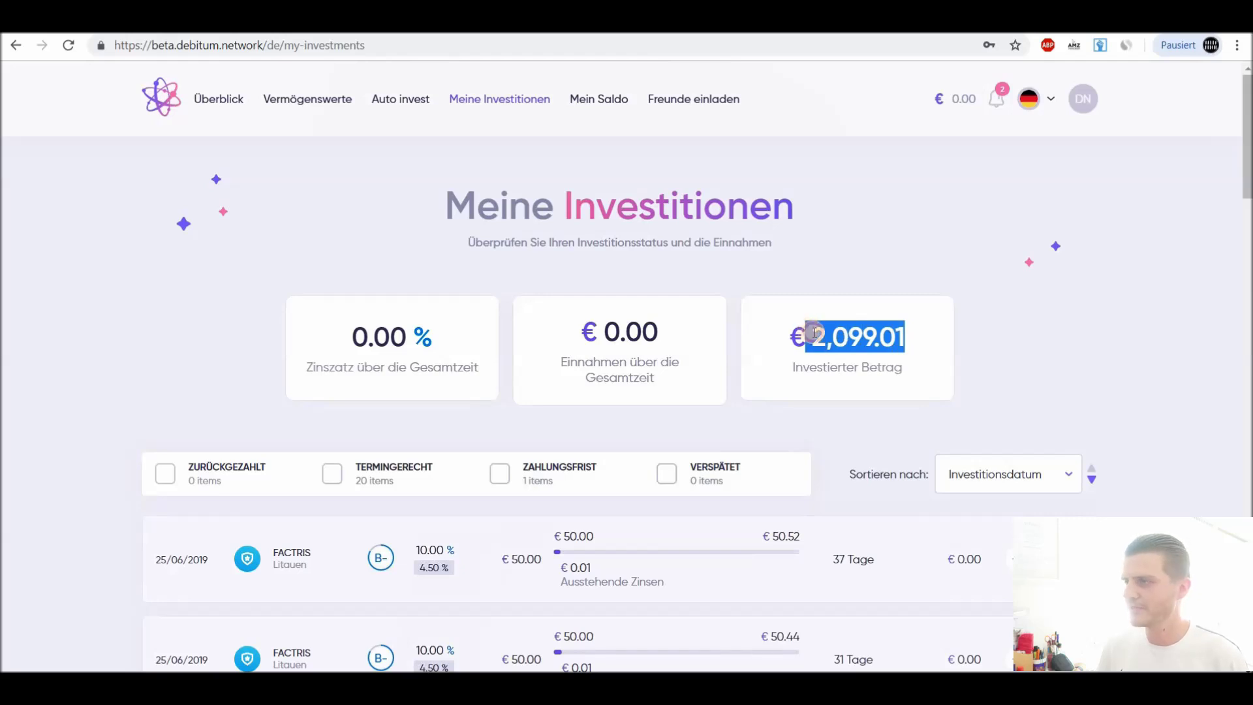
{"action": "left_click", "coordinate": [817, 336]}
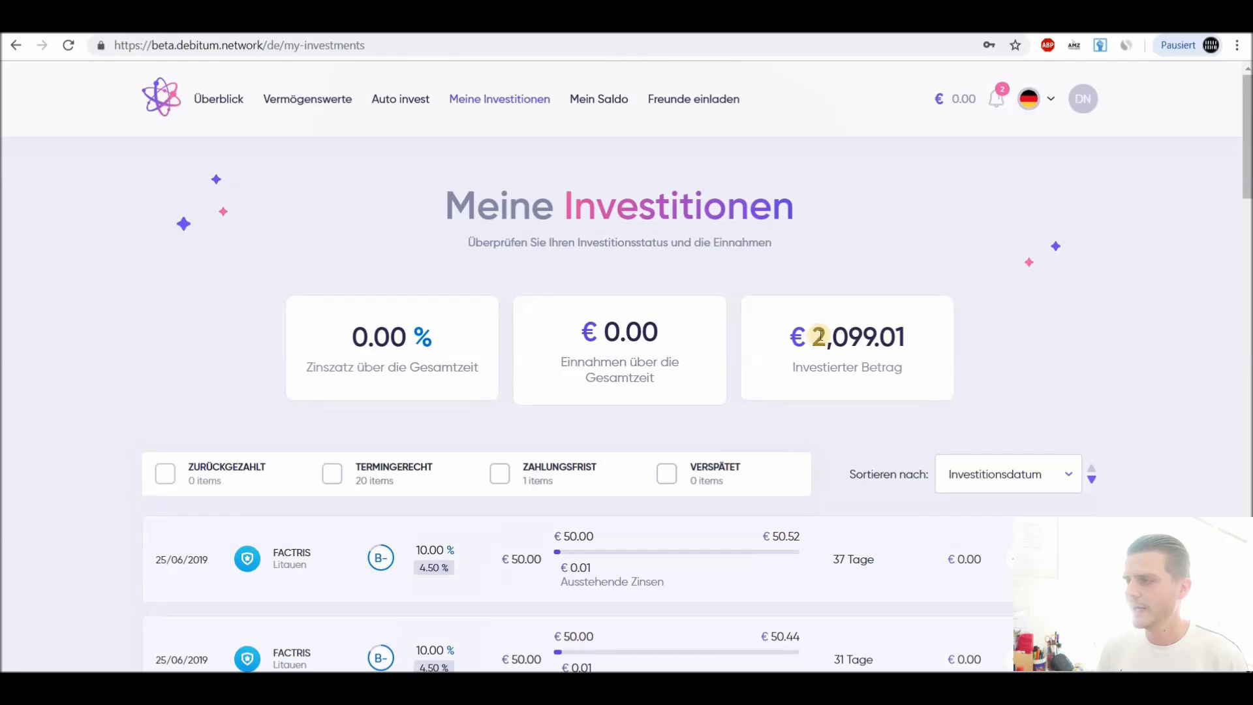
{"action": "left_click_drag", "start_coordinate": [817, 336], "coordinate": [891, 336]}
{"action": "left_click", "coordinate": [916, 342]}
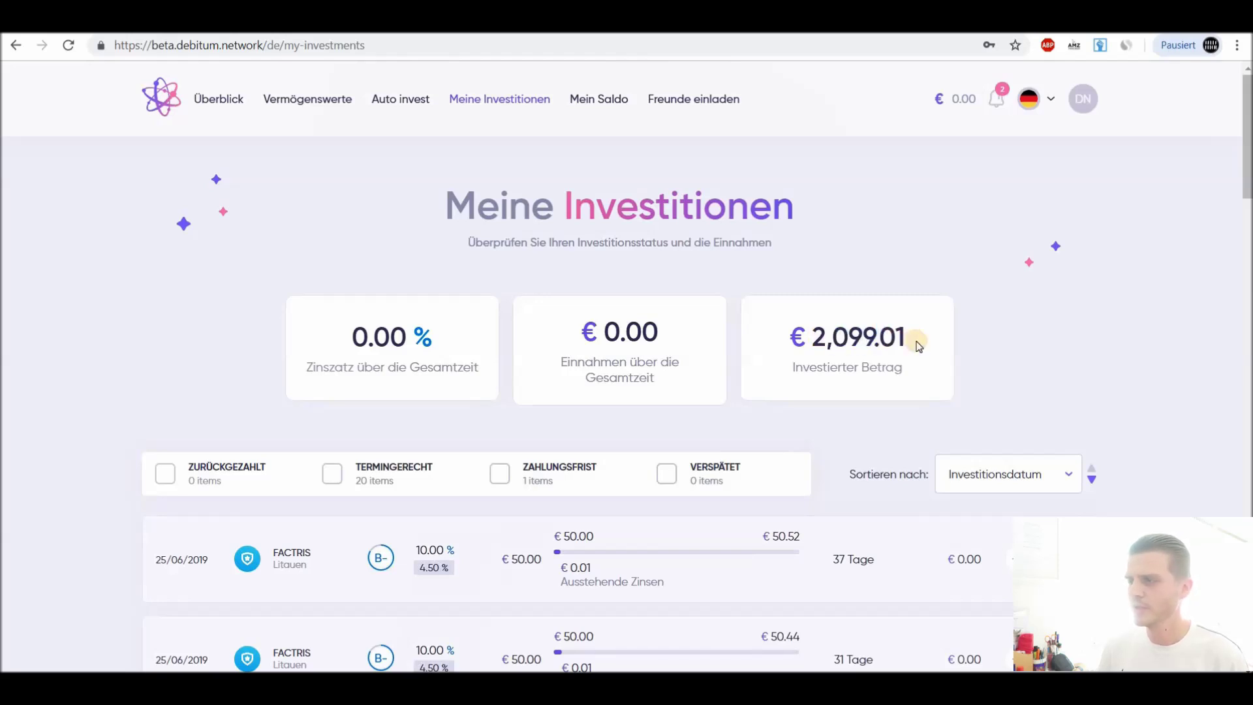
{"action": "left_click_drag", "start_coordinate": [909, 337], "coordinate": [818, 335]}
{"action": "left_click", "coordinate": [911, 336]}
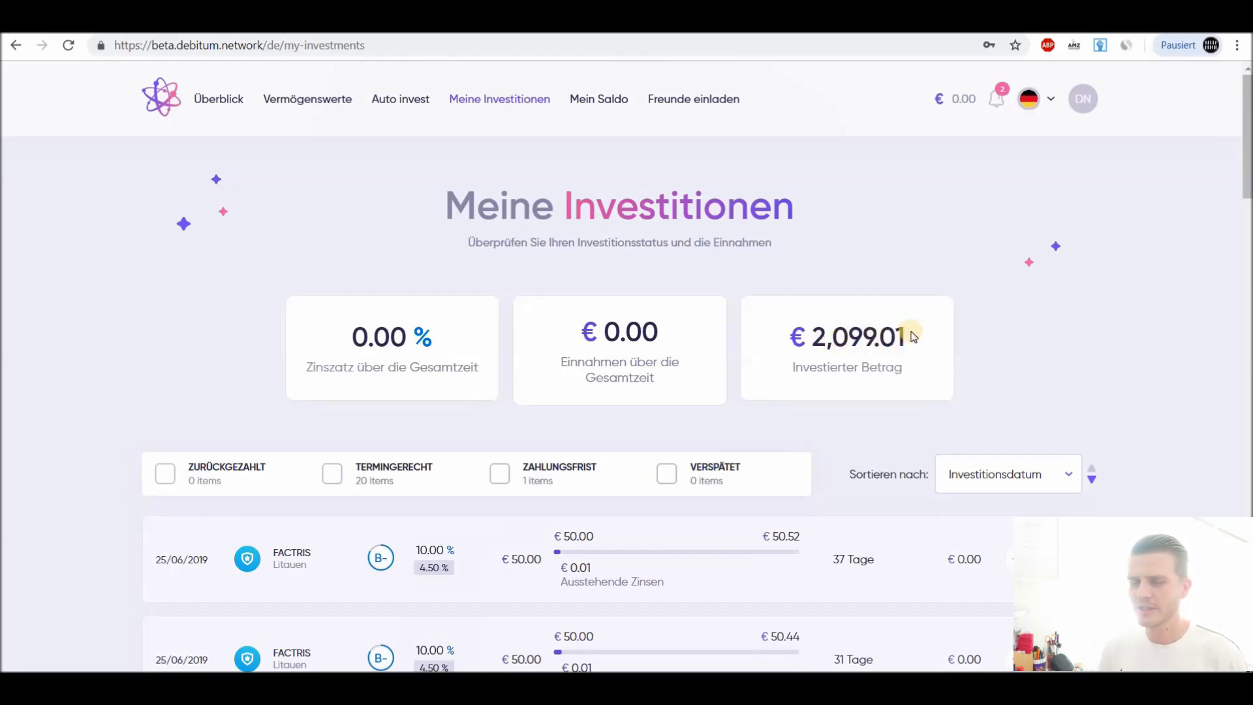